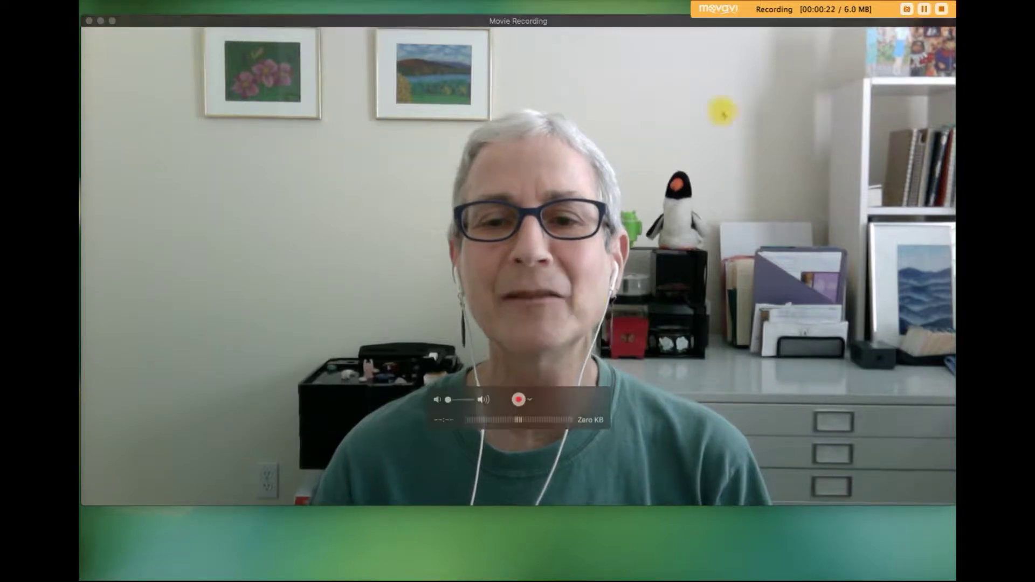
- Switch from the webcam recording to InDesign's Document Setup for the 24 × 36 in poster
key(super+Tab)
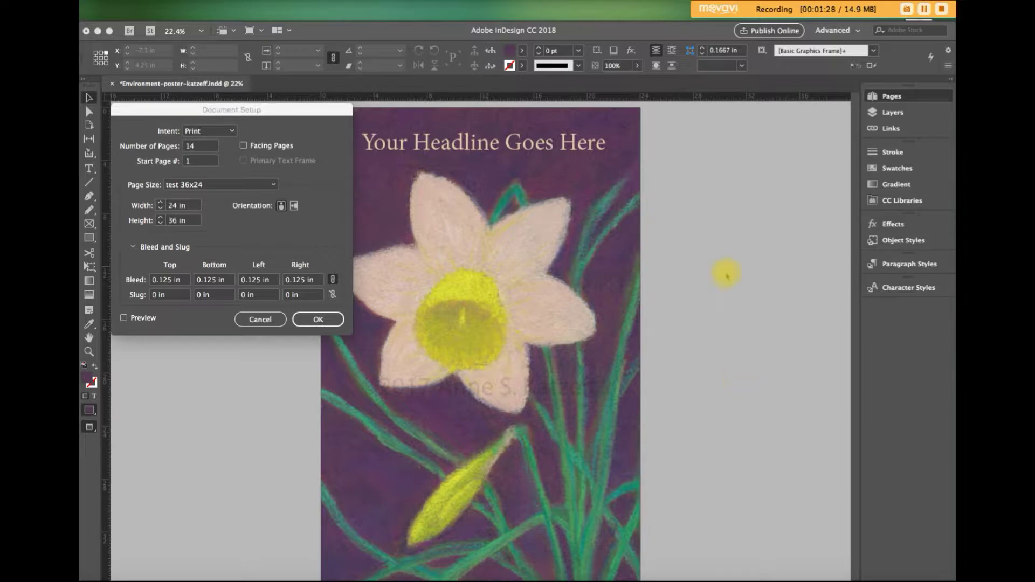
- Cancel the Document Setup dialog without changes, returning to the daffodil poster page
click(299, 113)
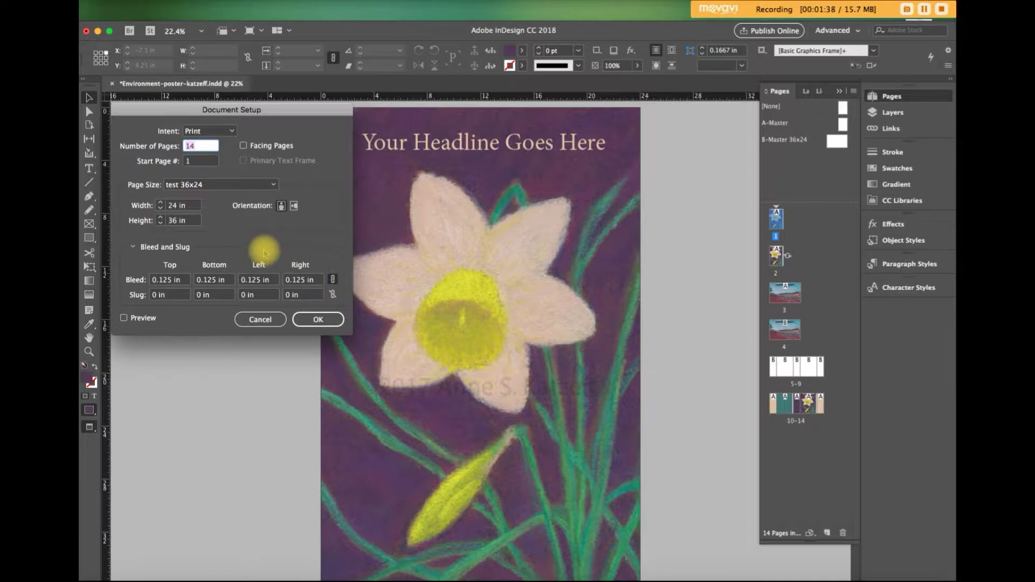
click(261, 321)
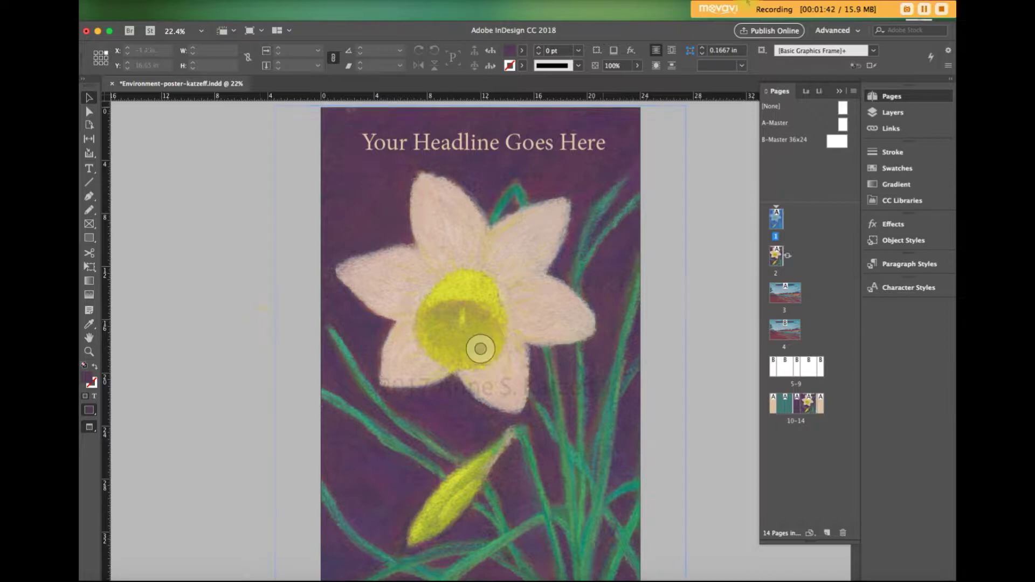
click(849, 32)
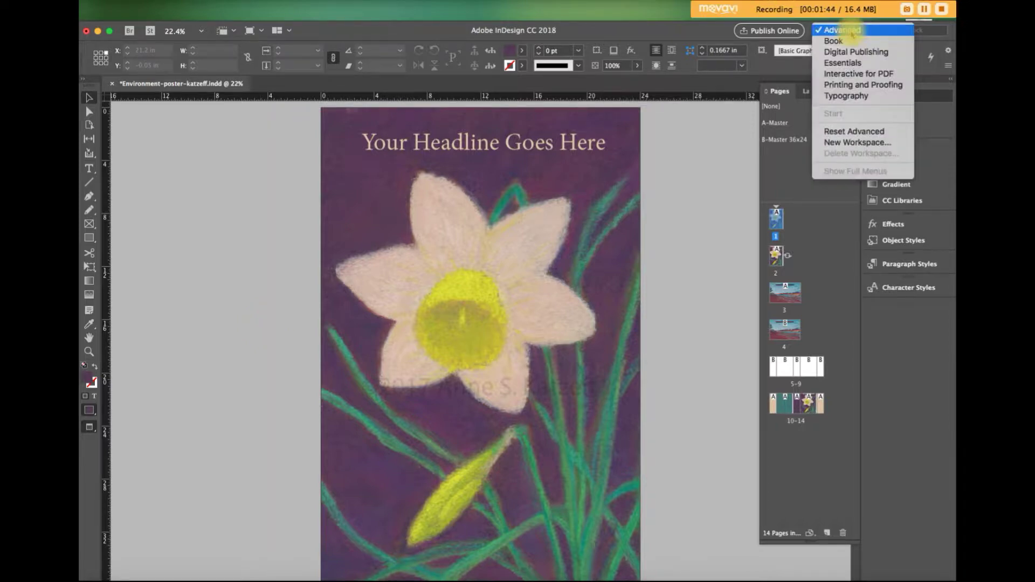
- Keep the Advanced workspace and apply A-Master to page 1 of the poster
click(923, 344)
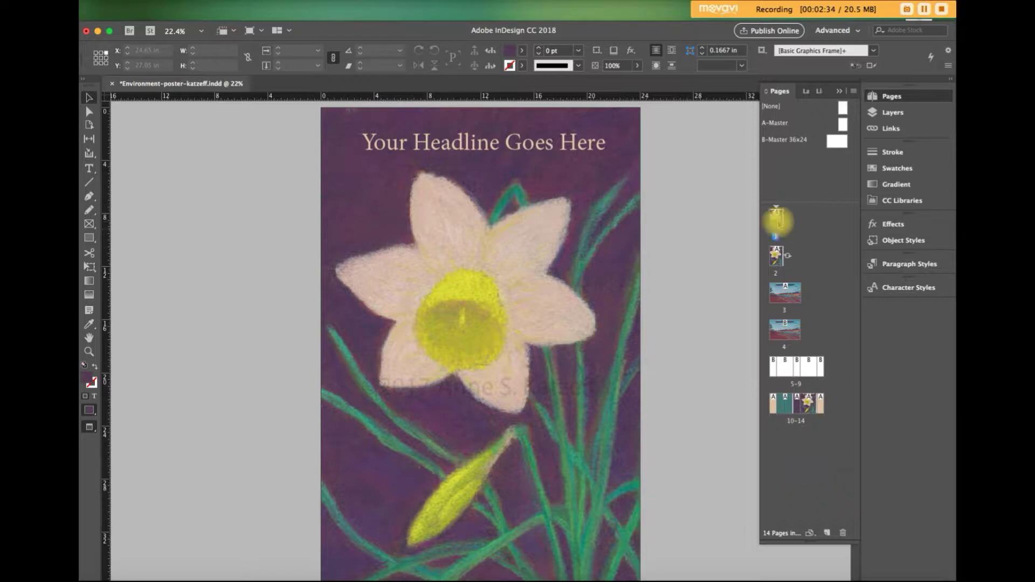
click(777, 221)
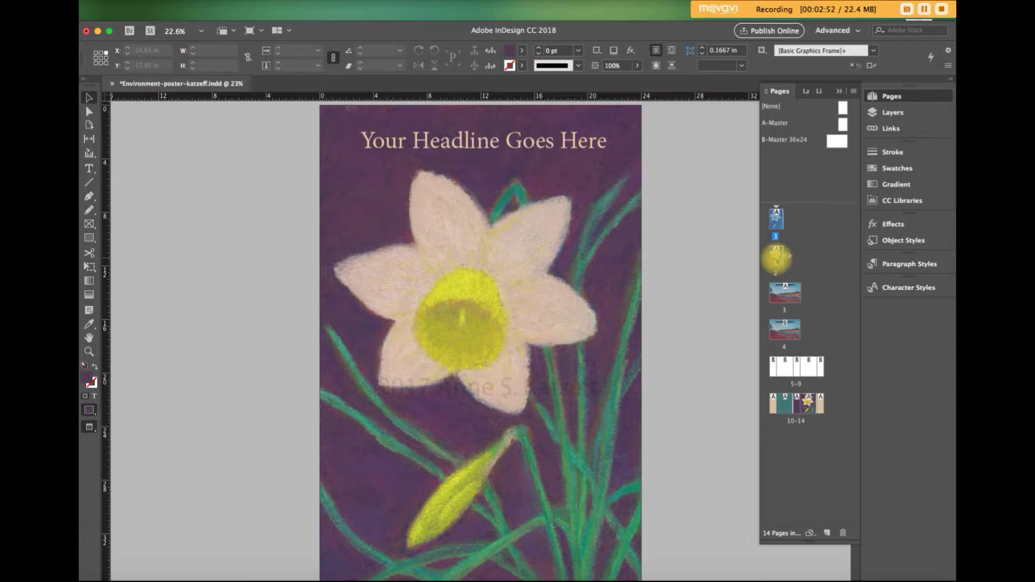
double_click(776, 257)
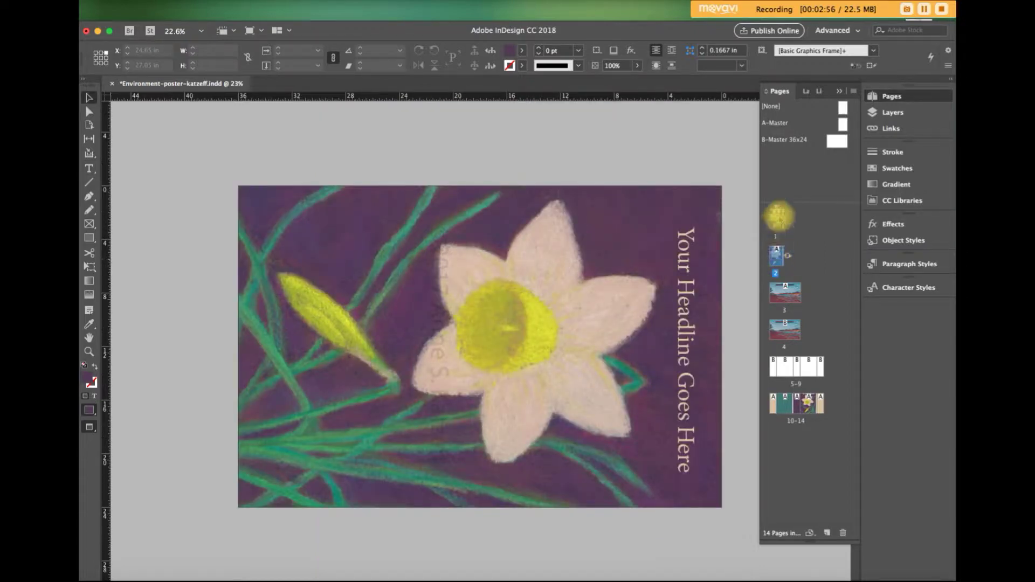
double_click(777, 215)
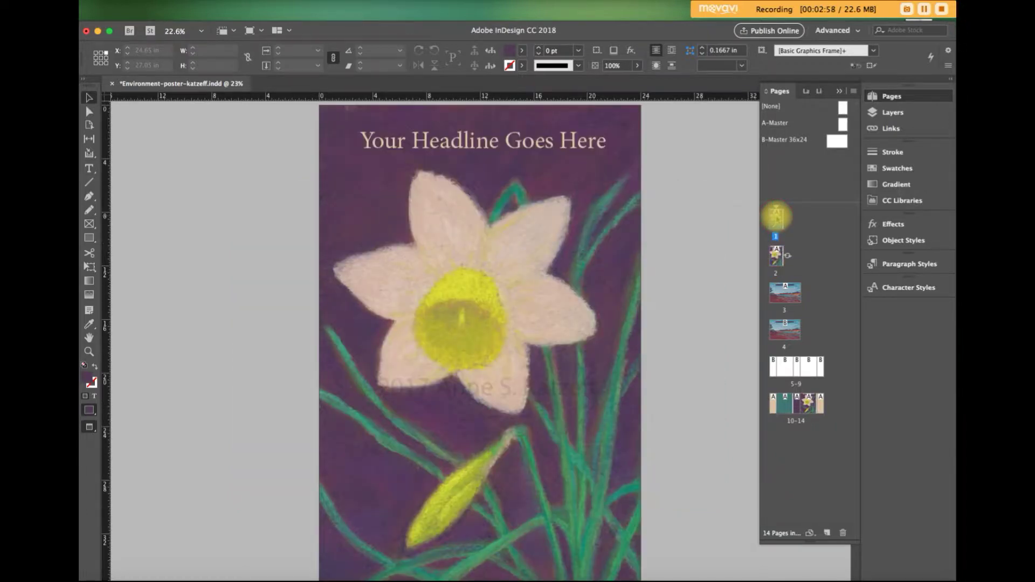
click(853, 91)
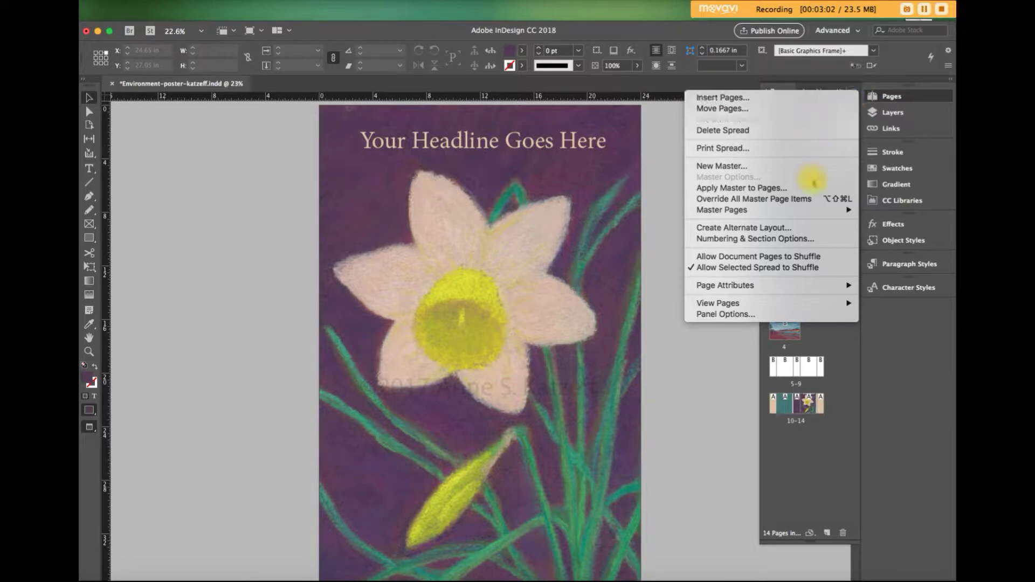
mouse_move(743, 286)
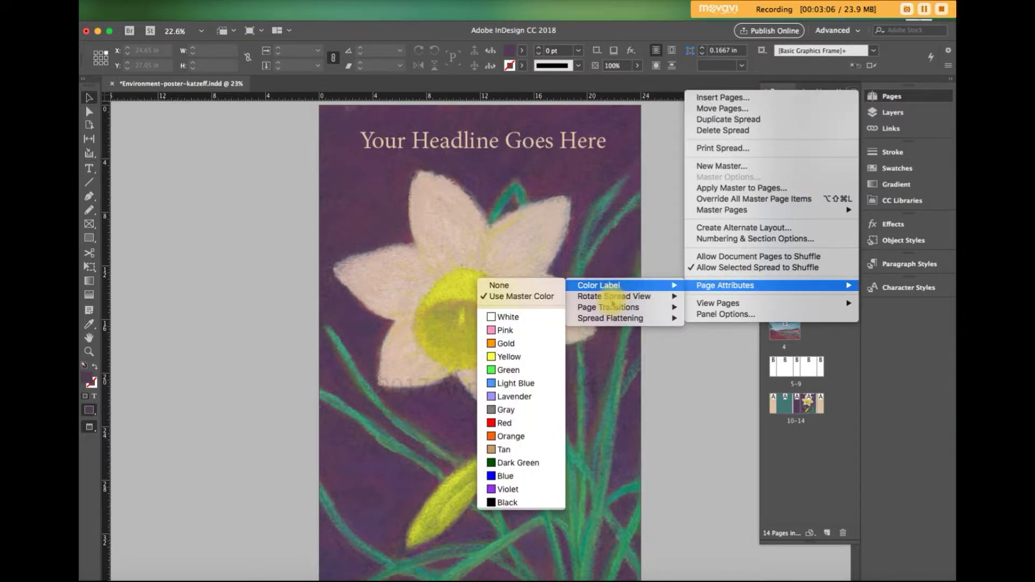
mouse_move(616, 298)
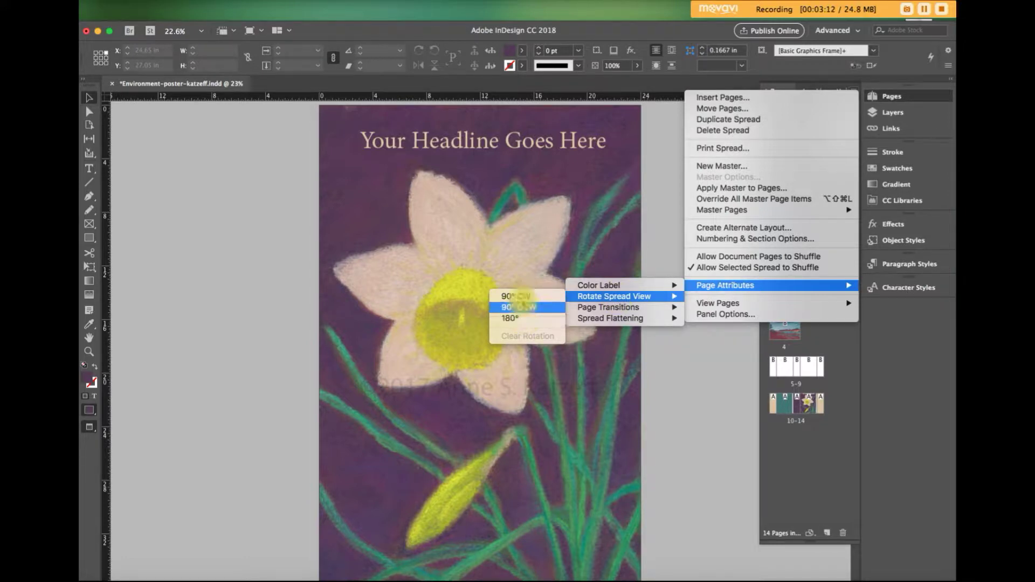
click(523, 298)
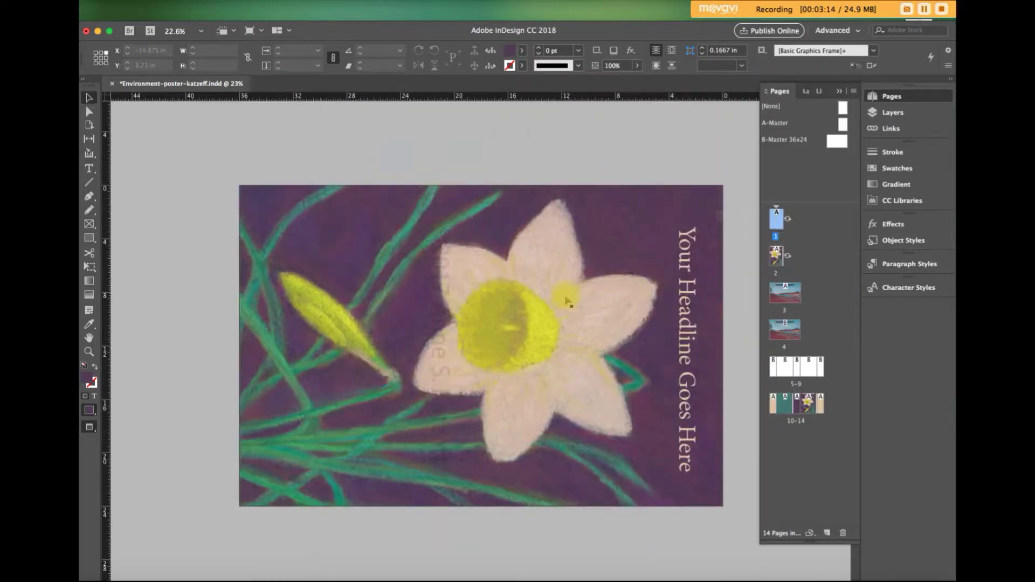
click(838, 203)
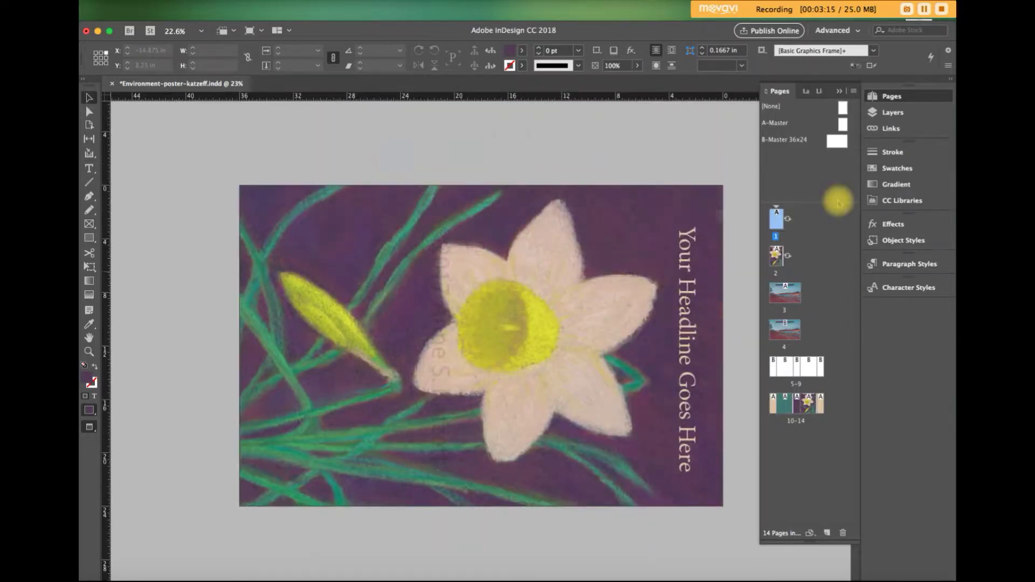
click(788, 224)
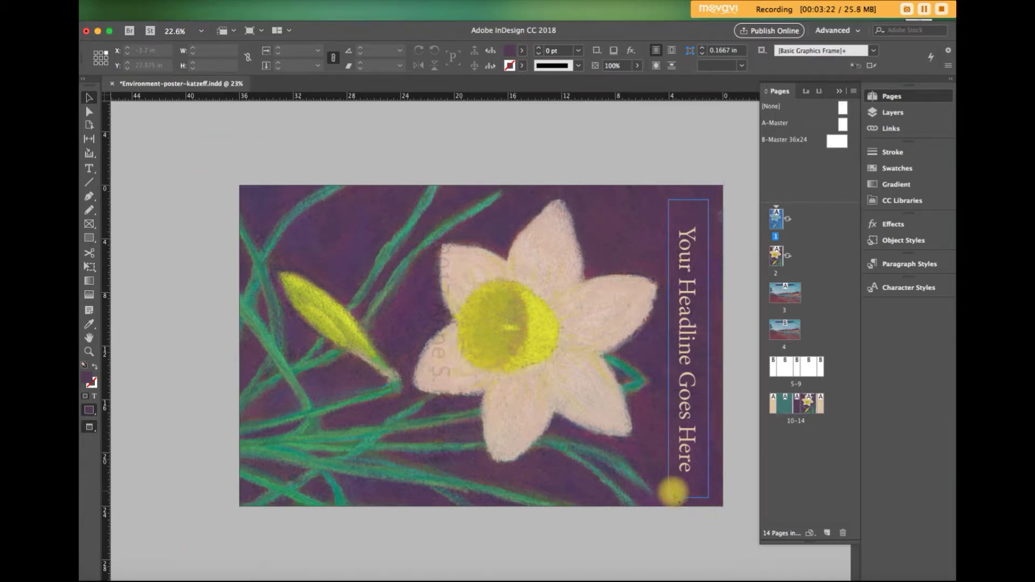
key(super+z)
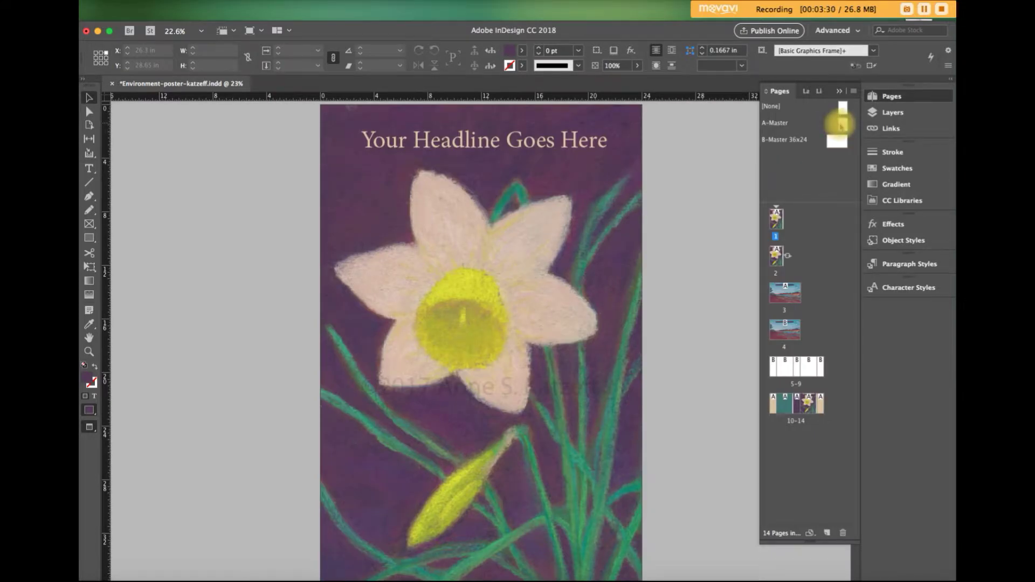
- Open A-Master for editing and add a new blank C-Master page
double_click(843, 126)
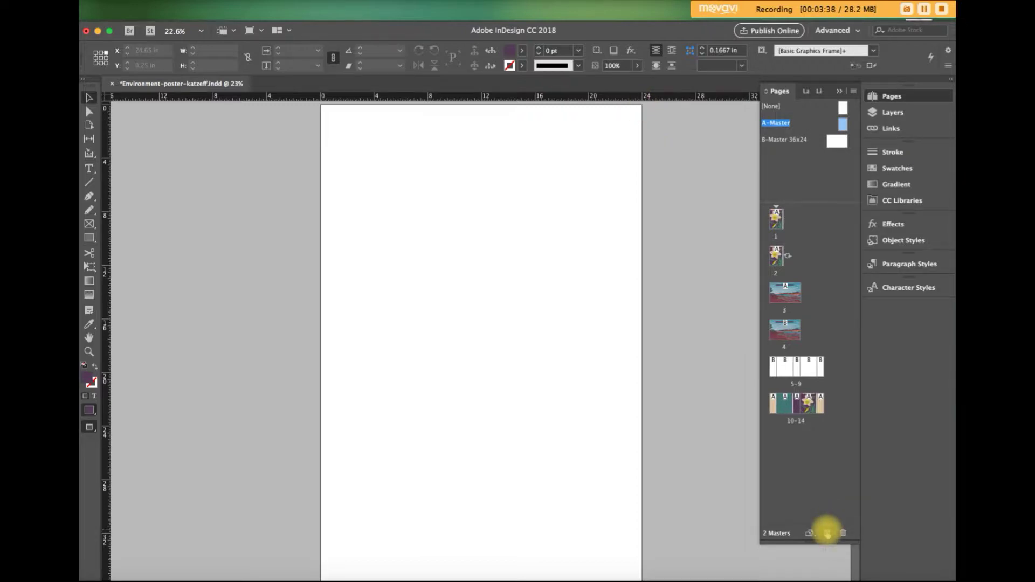
click(827, 534)
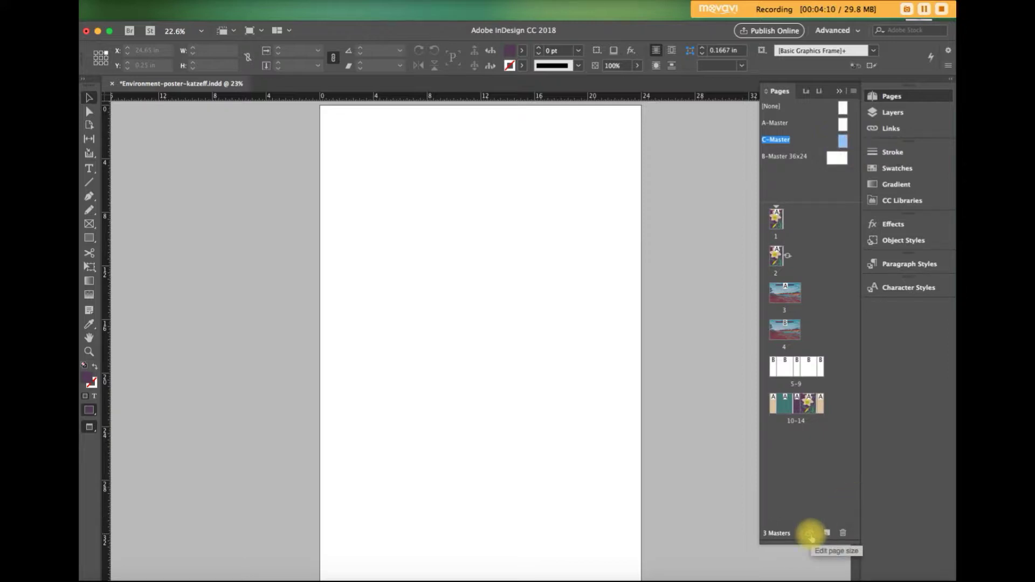
- Set C-Master to Letter - Half, view it at 100%, and reopen the page-size list
click(810, 536)
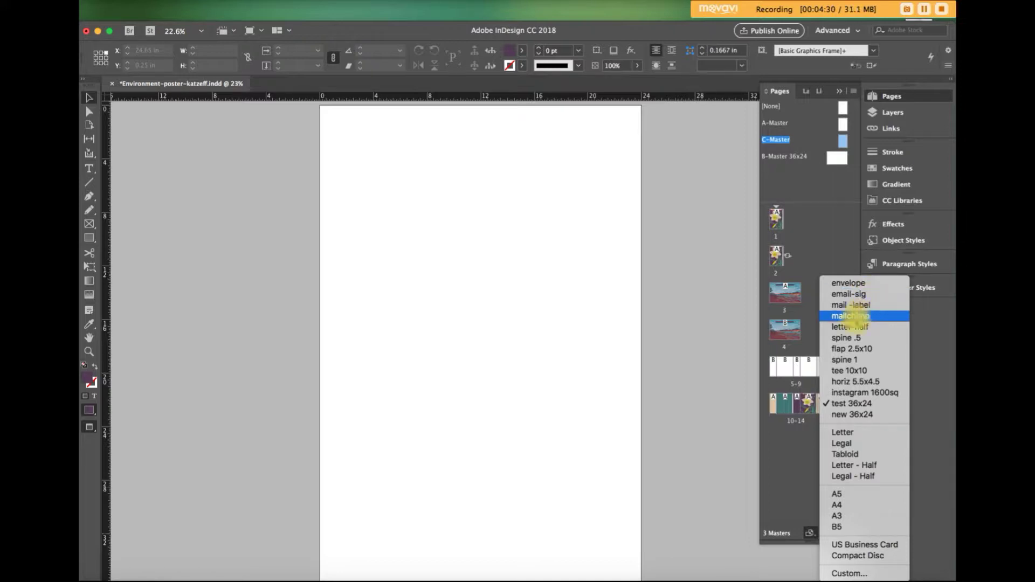
click(848, 327)
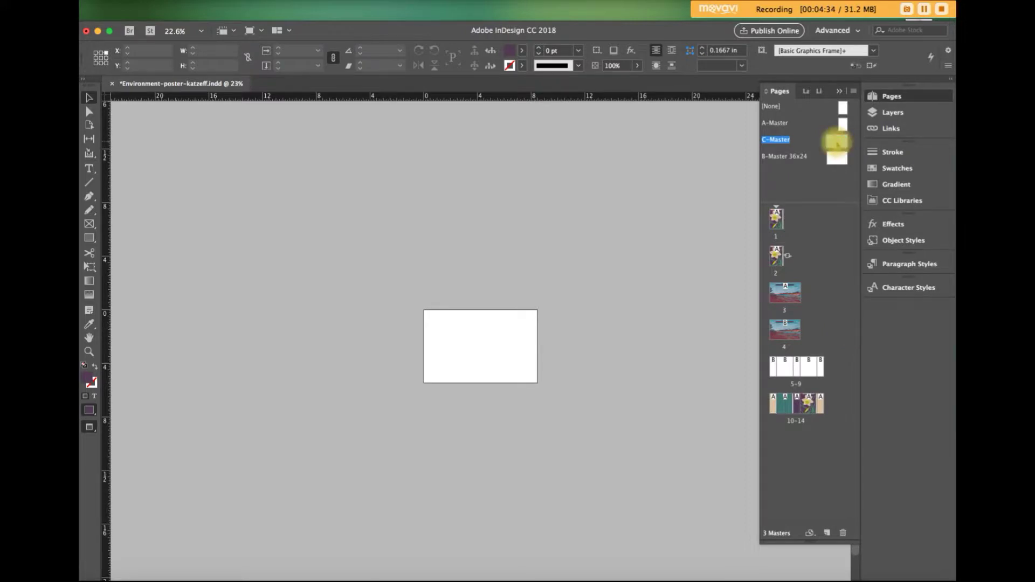
double_click(836, 142)
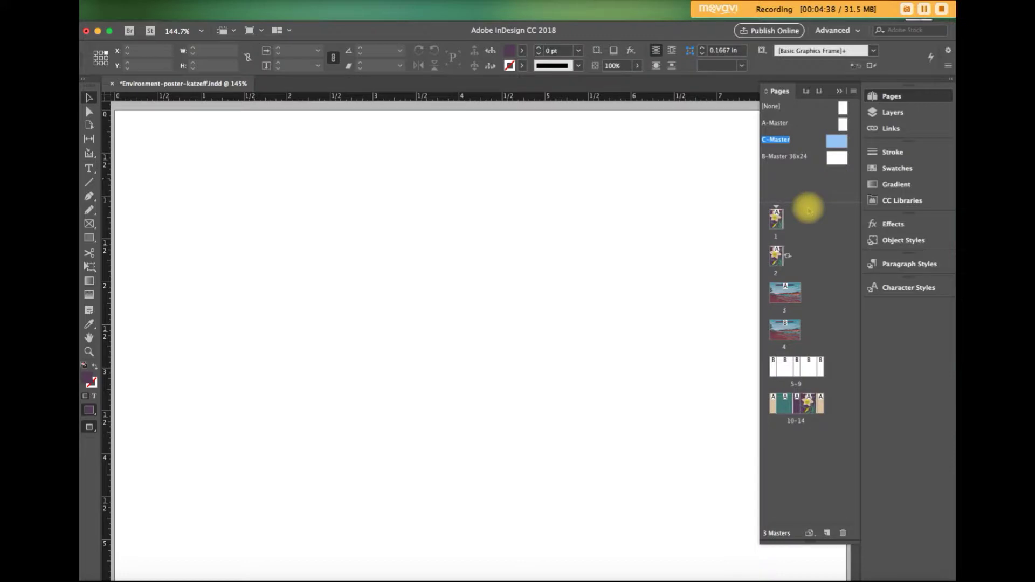
key(super+minus)
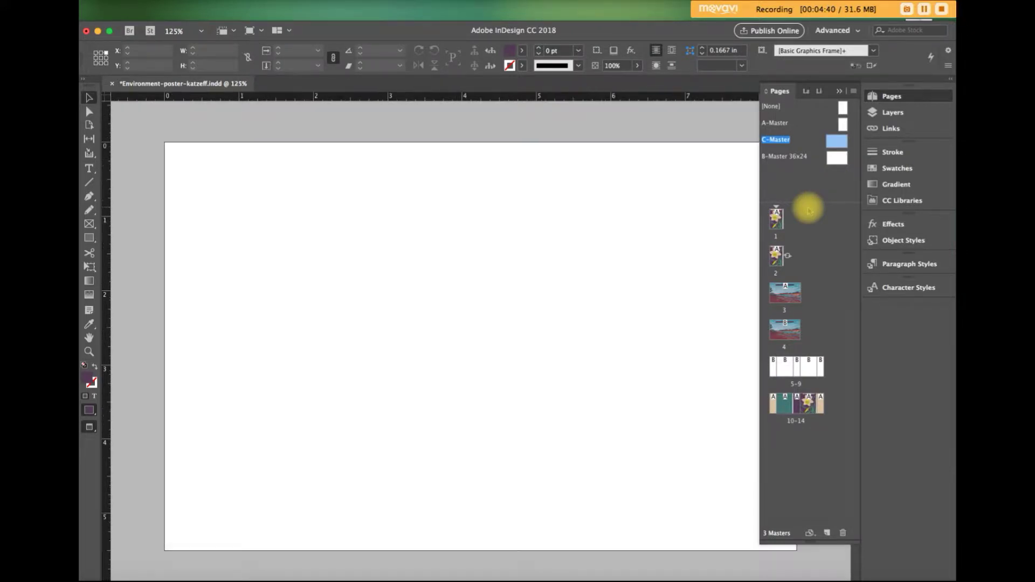
key(super+minus)
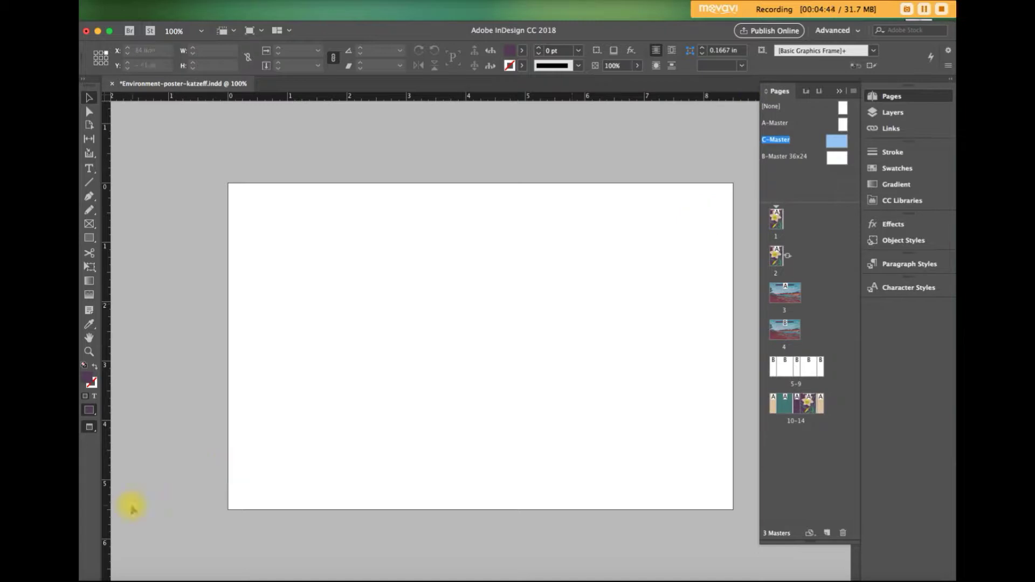
click(811, 535)
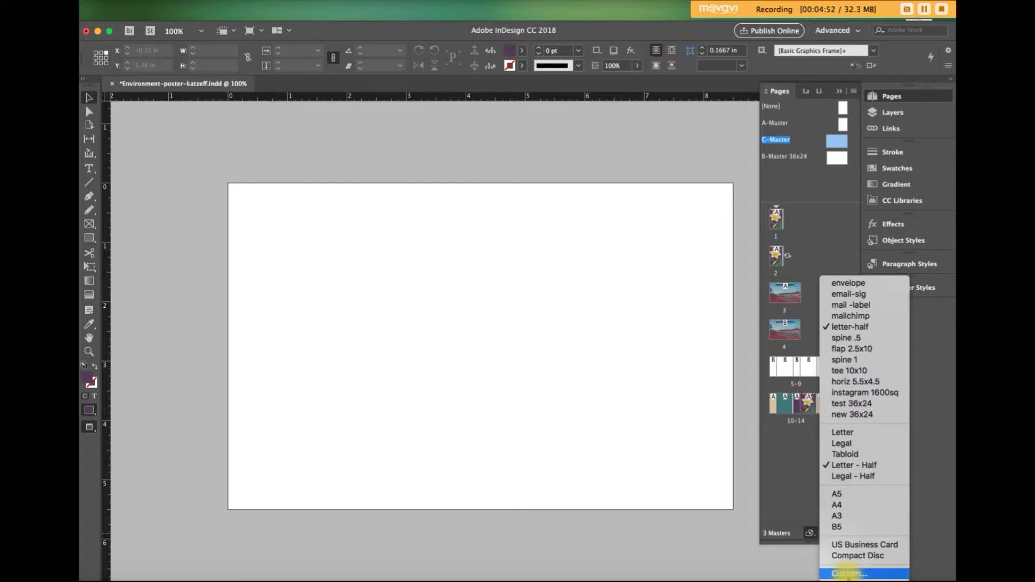
- Define a custom page size named 'today 16x24' with width 36 in and height 24 in
click(847, 574)
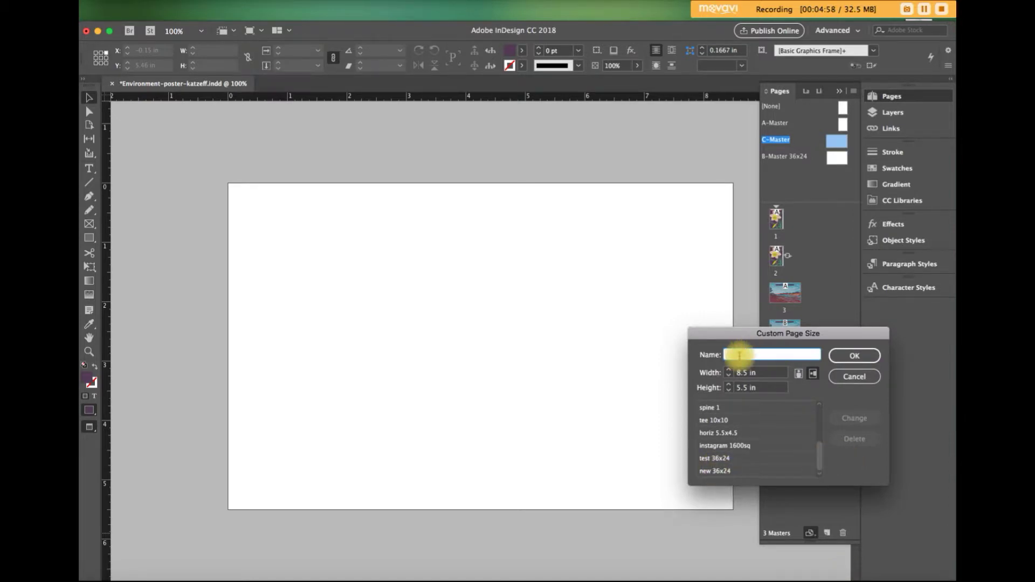
text(today)
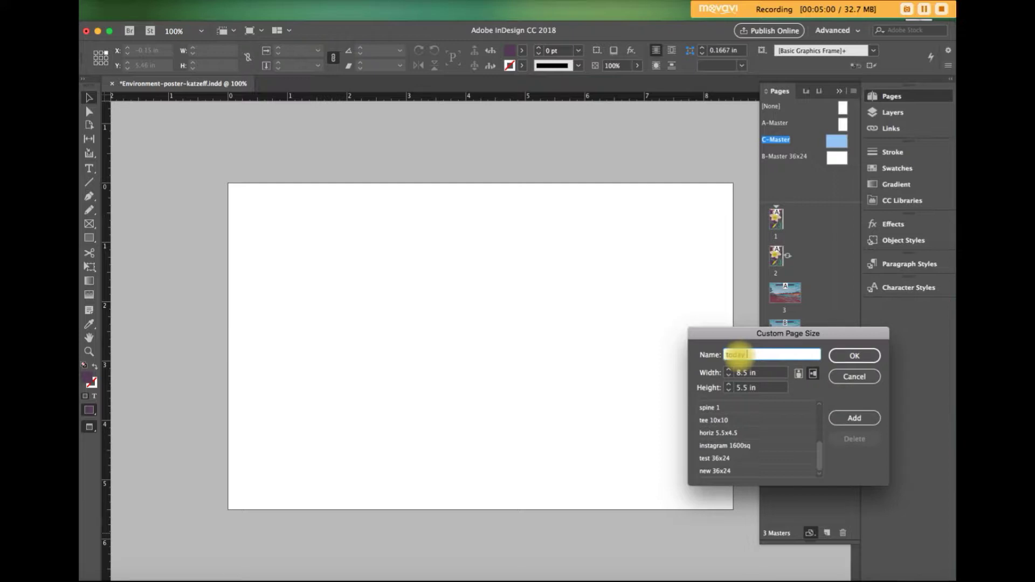
text( 16)
text(x24)
drag(725, 373, 788, 373)
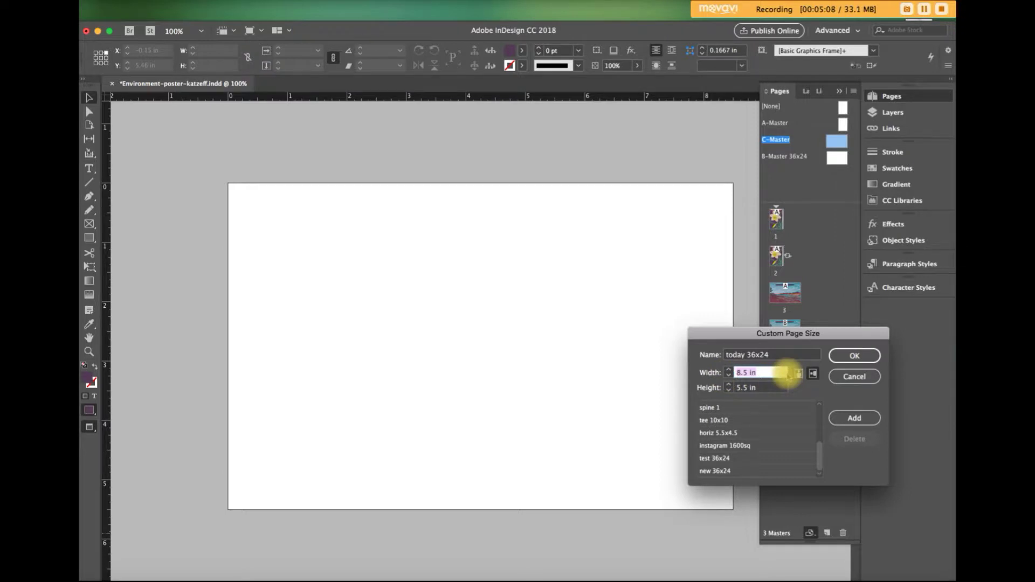
text(36)
key(Tab)
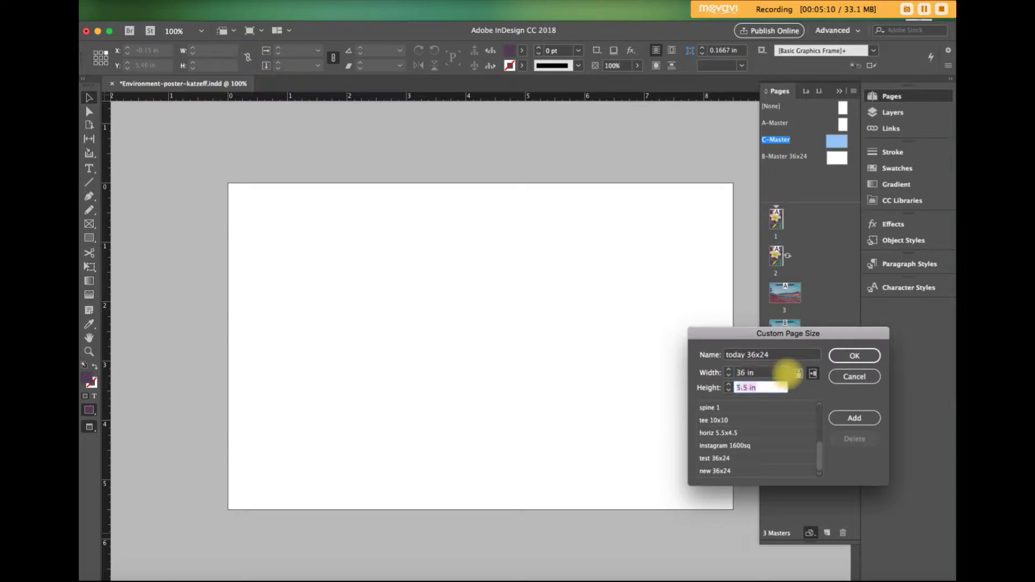
text(24)
key(Tab)
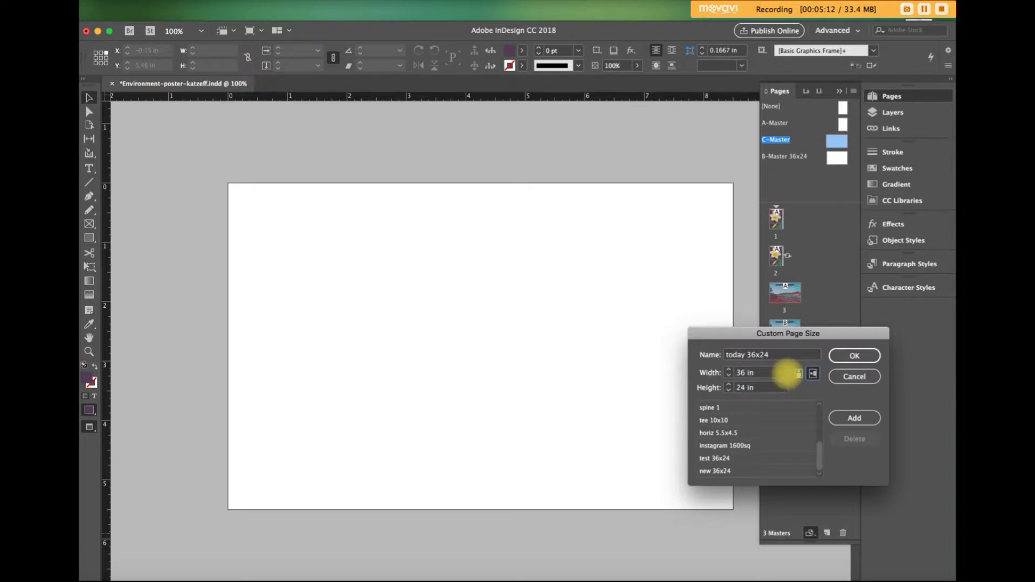
- Correct the name to 'today 36x24', add it to the list, select it and confirm
click(779, 357)
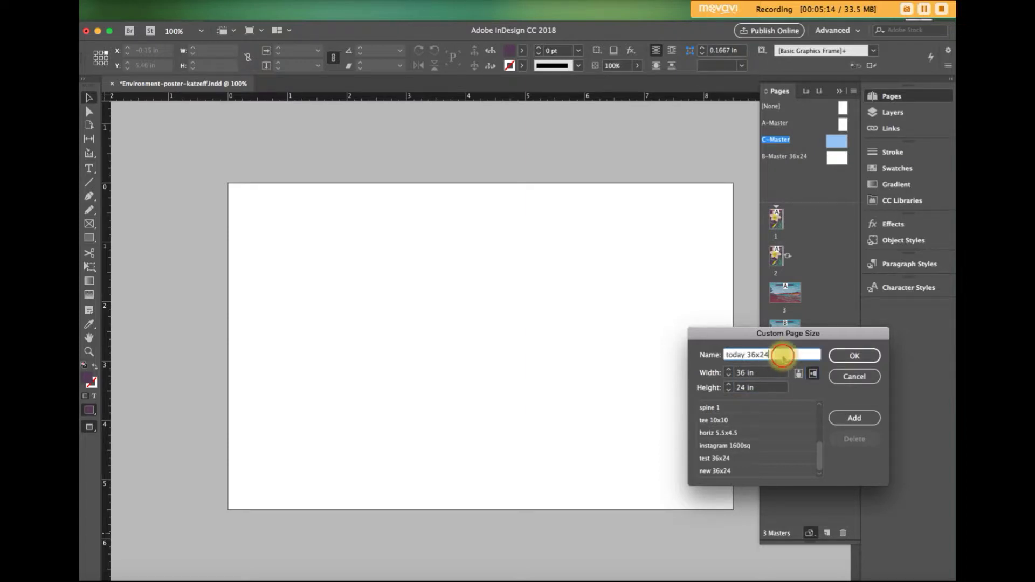
click(764, 374)
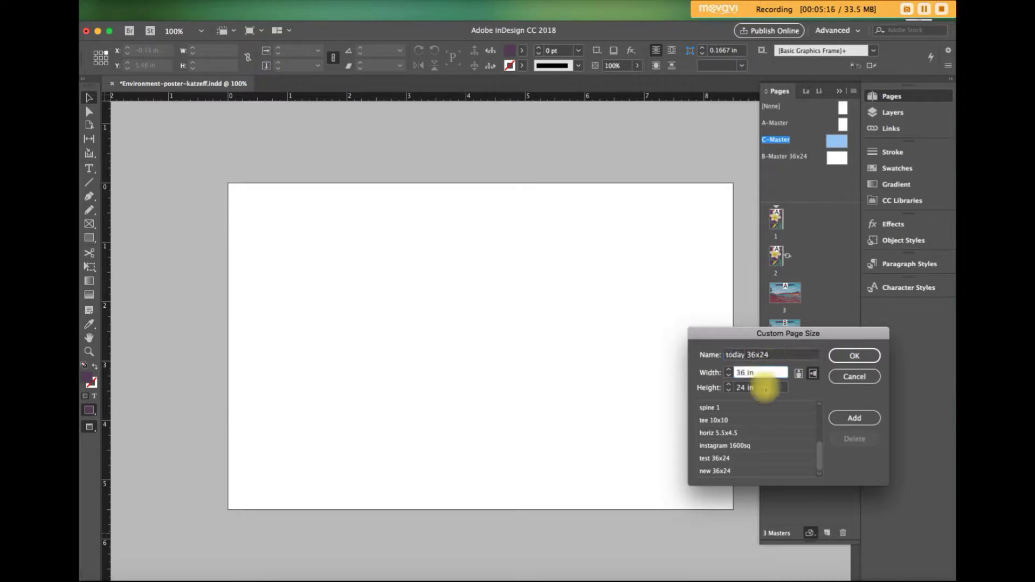
click(752, 387)
click(869, 419)
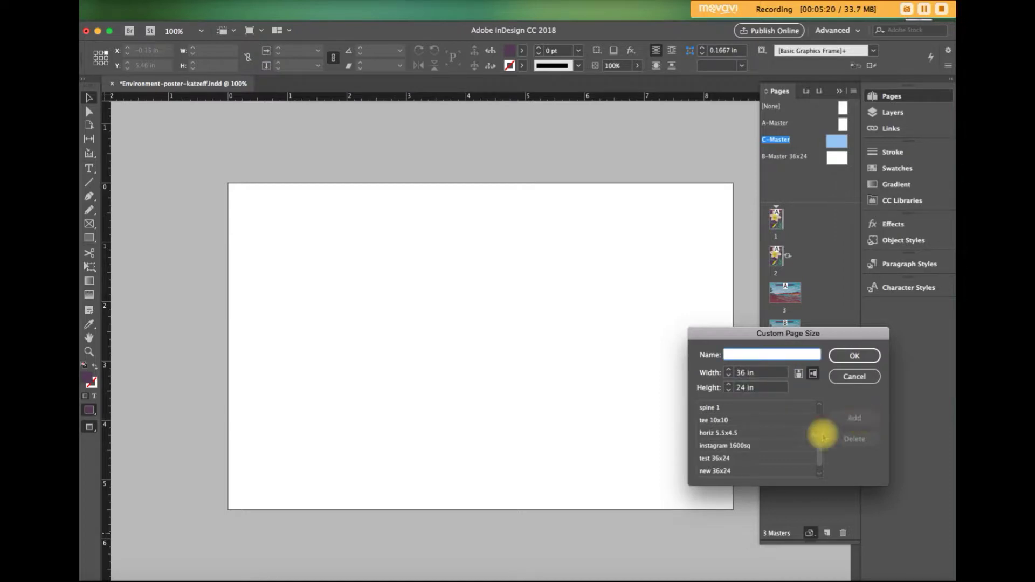
click(819, 474)
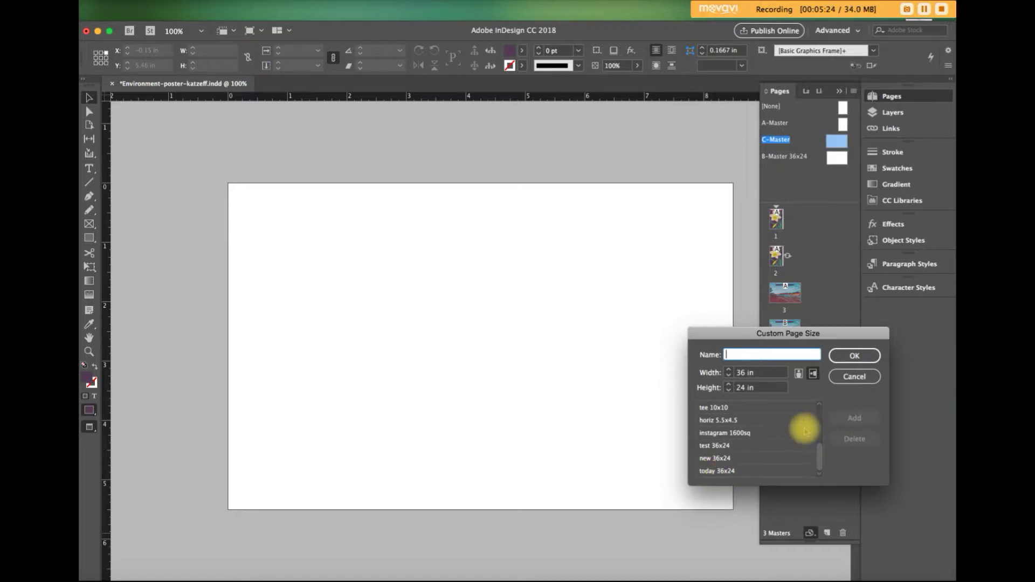
click(718, 470)
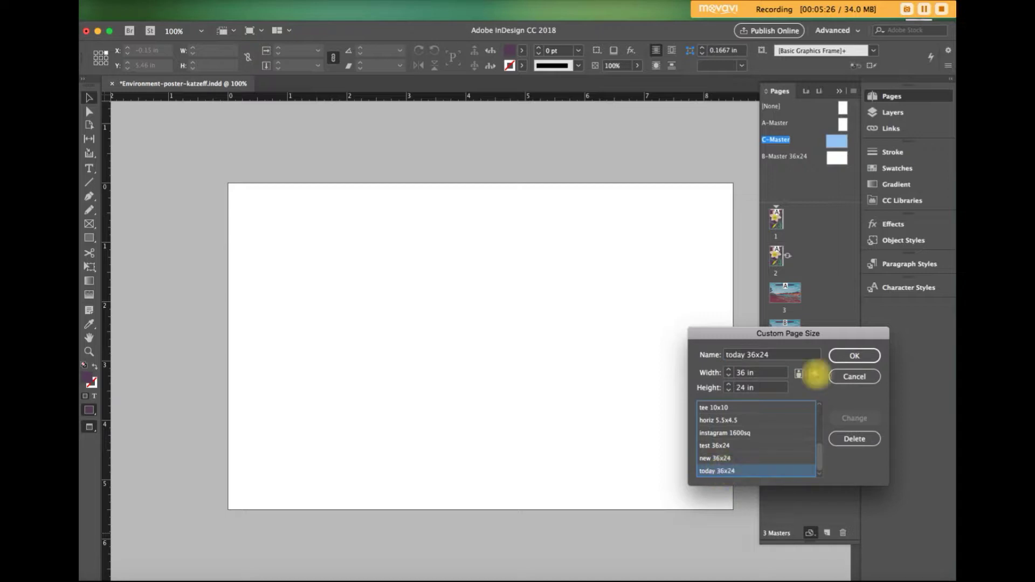
click(852, 355)
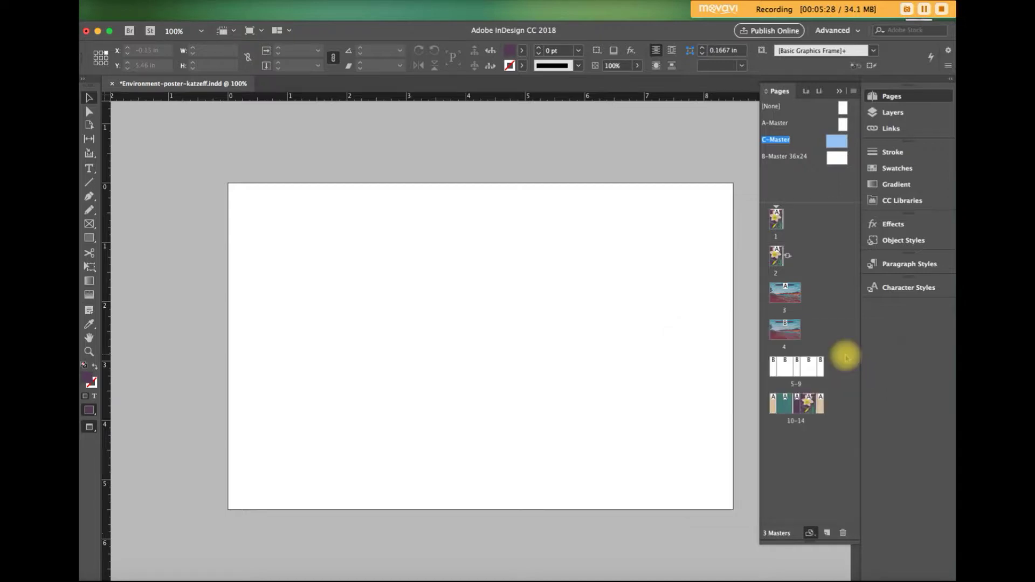
double_click(789, 342)
- Zoom out so the whole blank 36 × 24 in page fits in the window
key(super+minus)
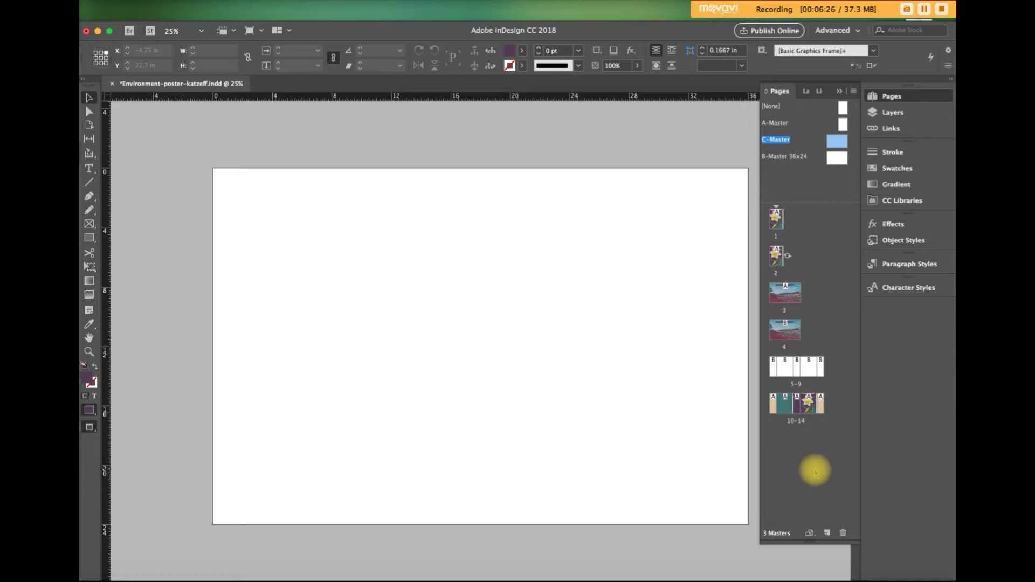
click(924, 9)
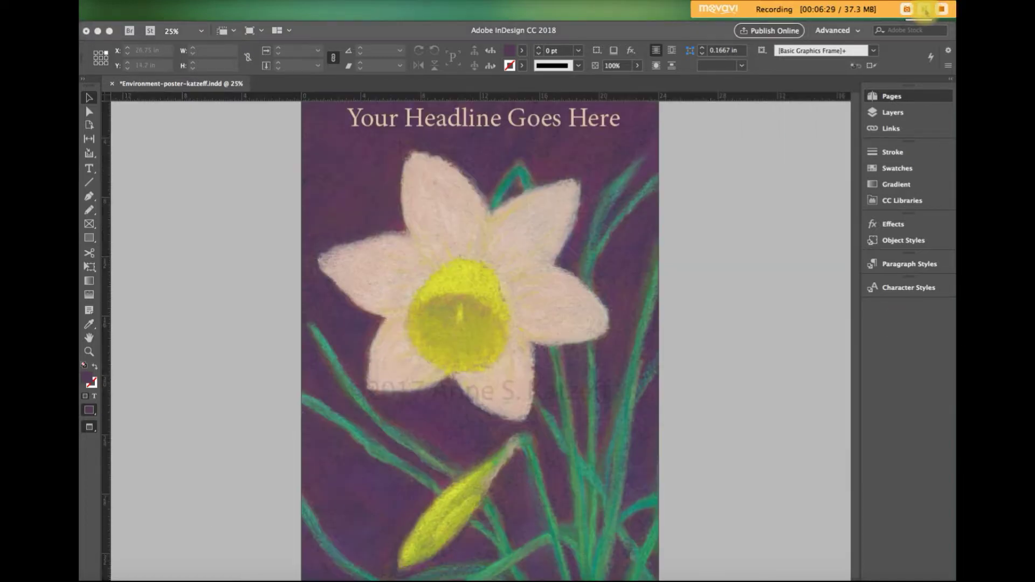
- Duplicate the page 1 spread in the Pages panel, creating page 15, and display it
click(891, 96)
click(790, 219)
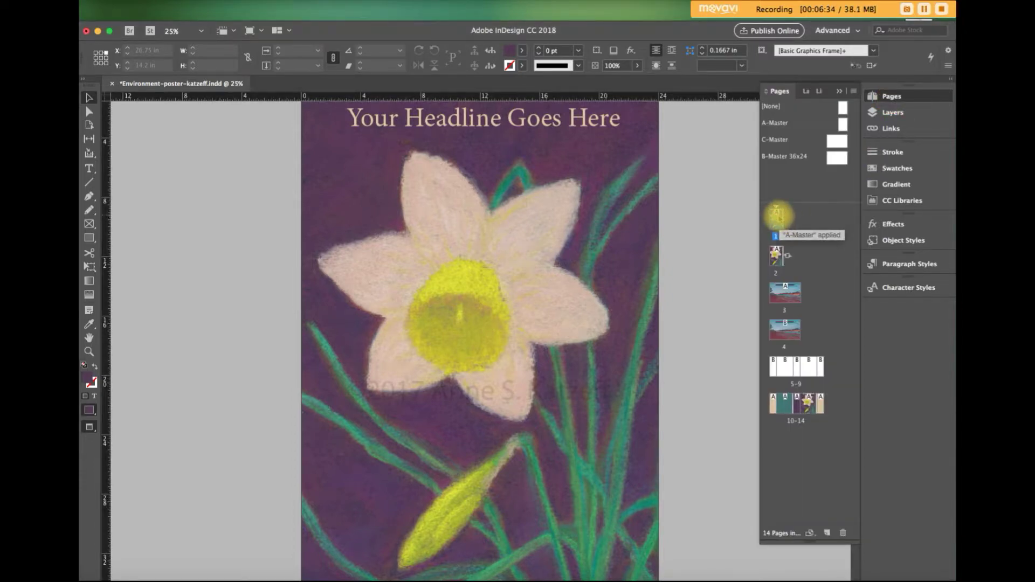
right_click(778, 217)
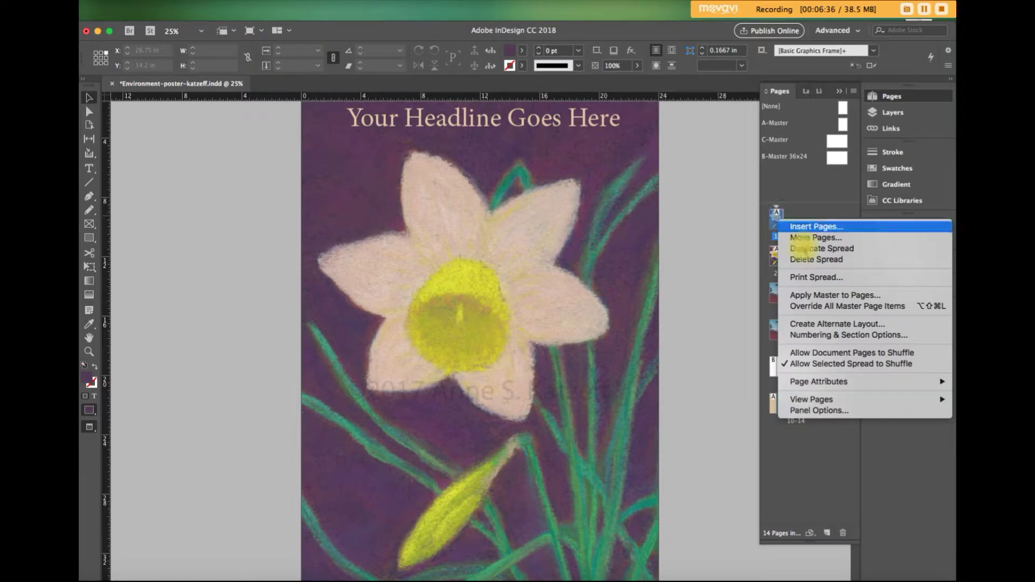
click(804, 250)
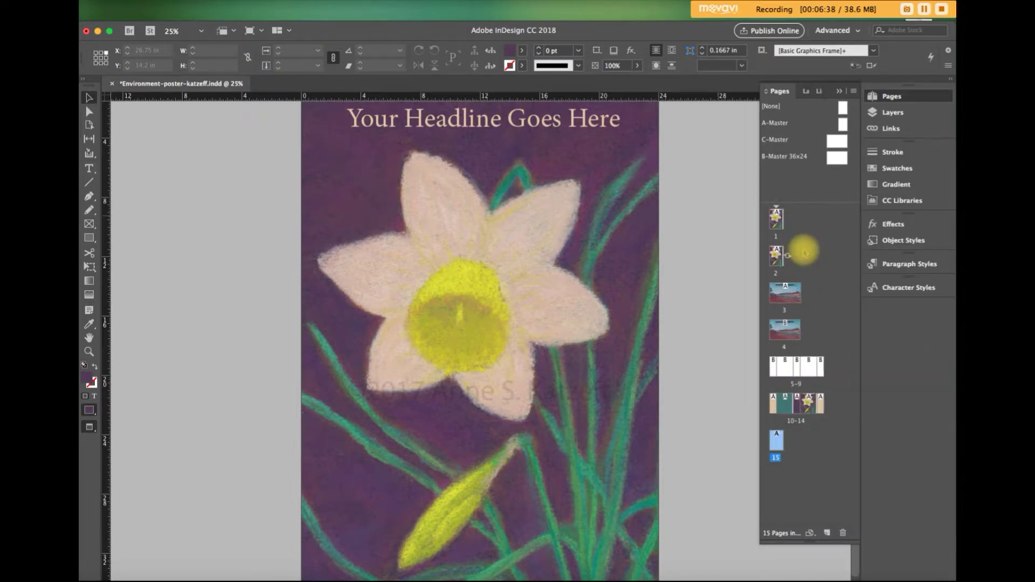
double_click(776, 442)
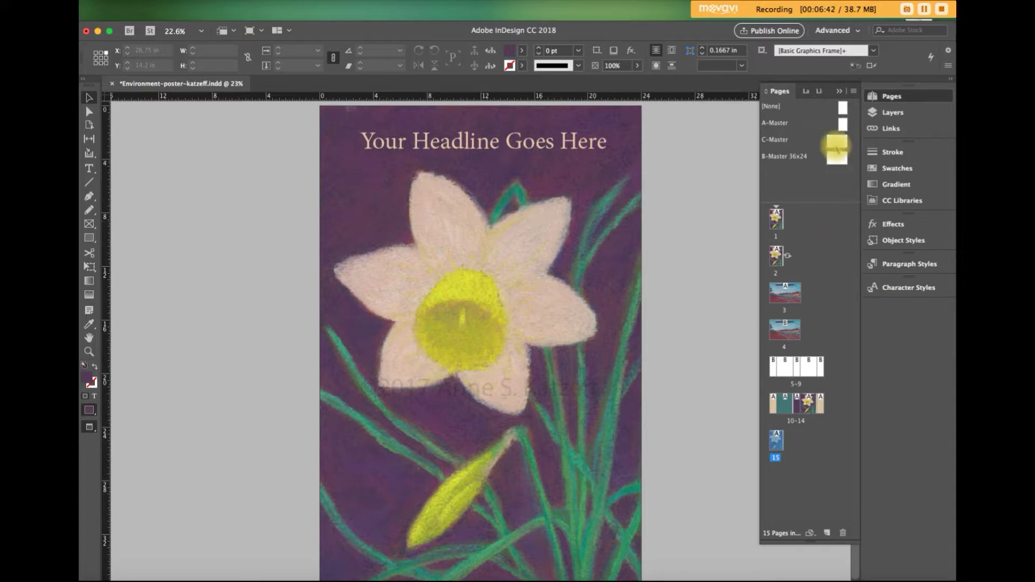
- Apply C-Master to page 15 and resize it to the master's landscape page size
drag(840, 143, 777, 439)
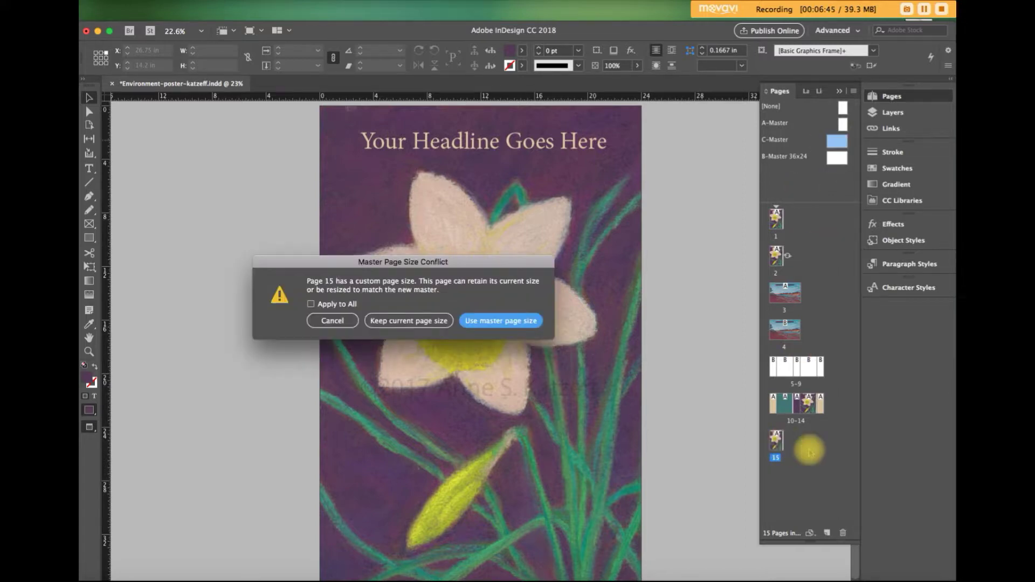
click(483, 322)
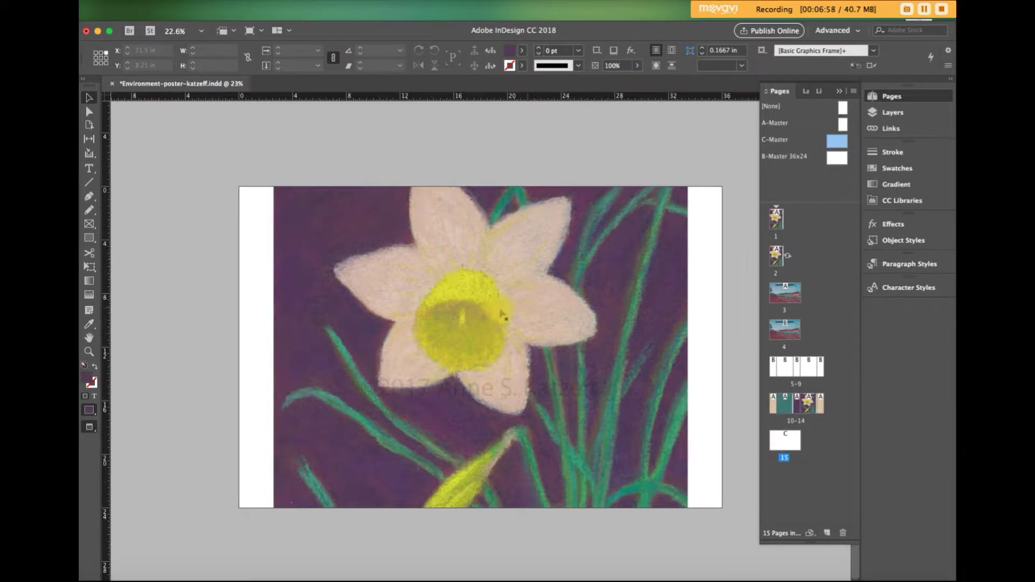
- Group the purple daffodil background with its headline frame
key(super+minus)
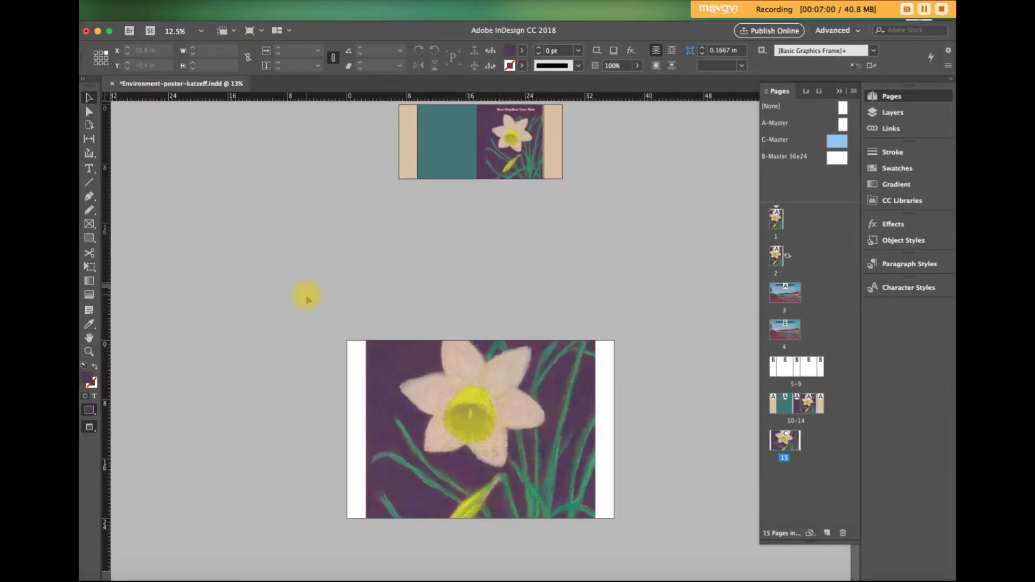
key(w)
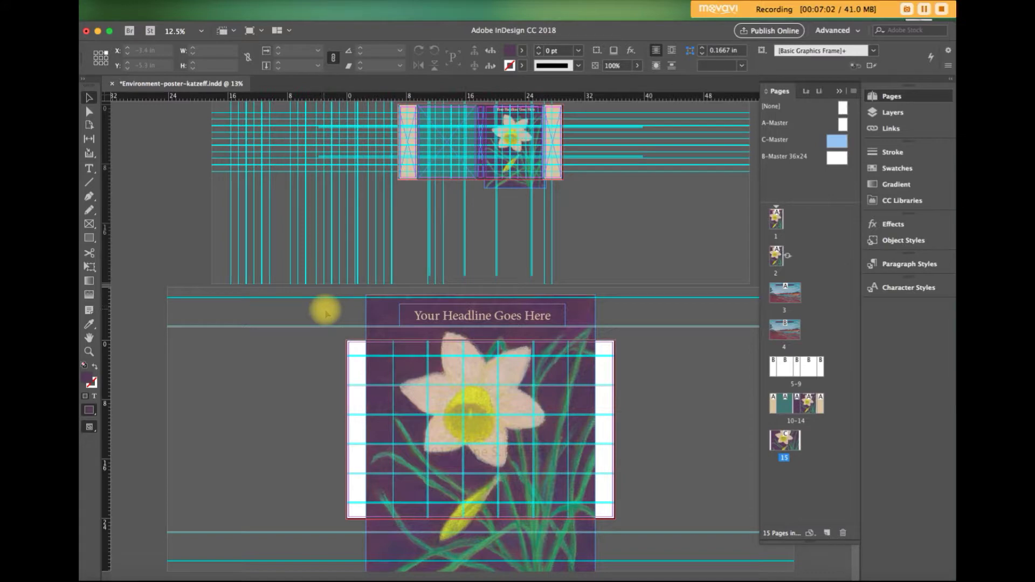
drag(404, 349, 388, 377)
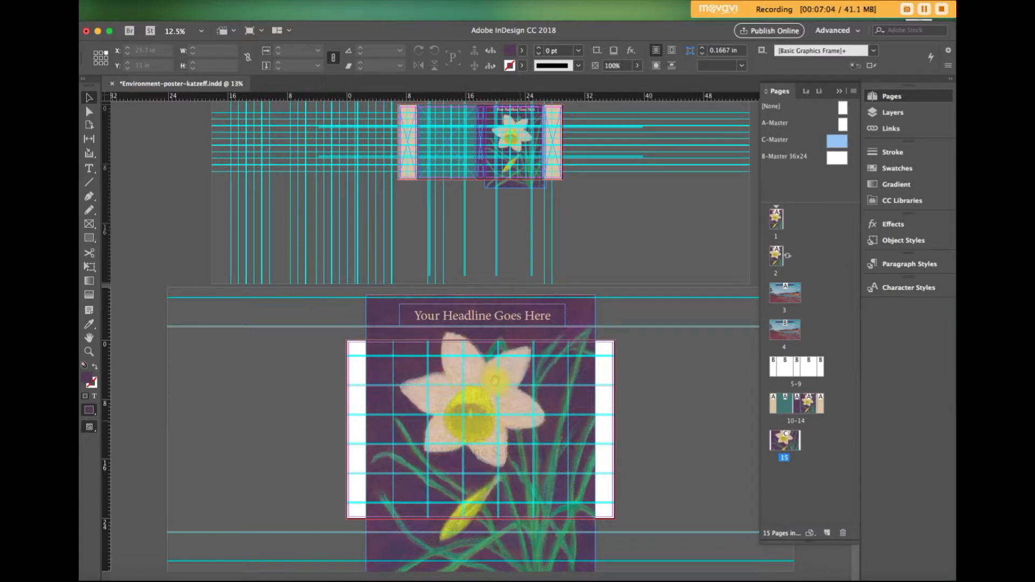
click(320, 305)
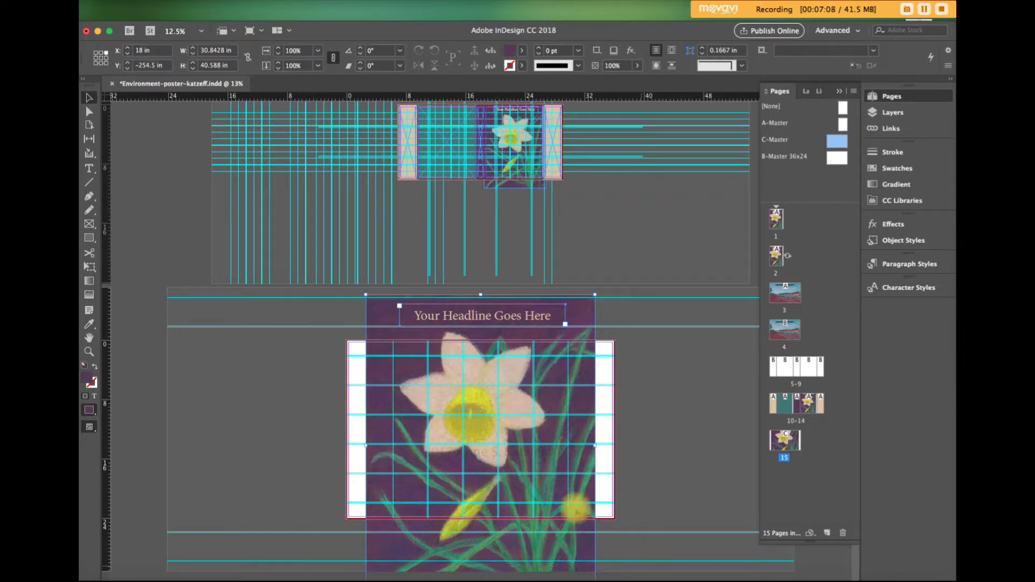
drag(640, 561, 299, 371)
key(super+g)
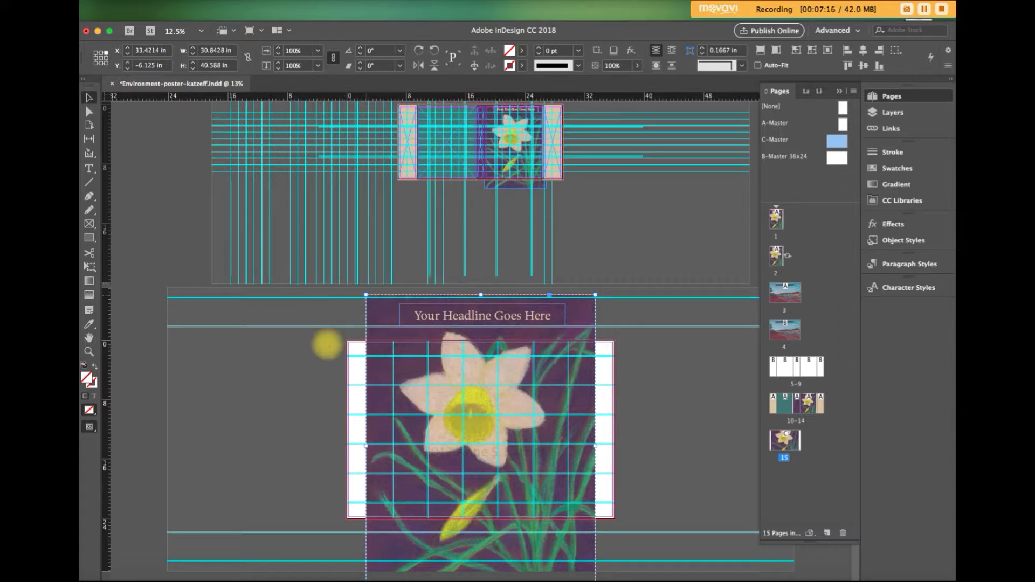
- Scale the group to about 127.5% (35.5 in wide) and move it down onto page 15
drag(334, 346, 348, 351)
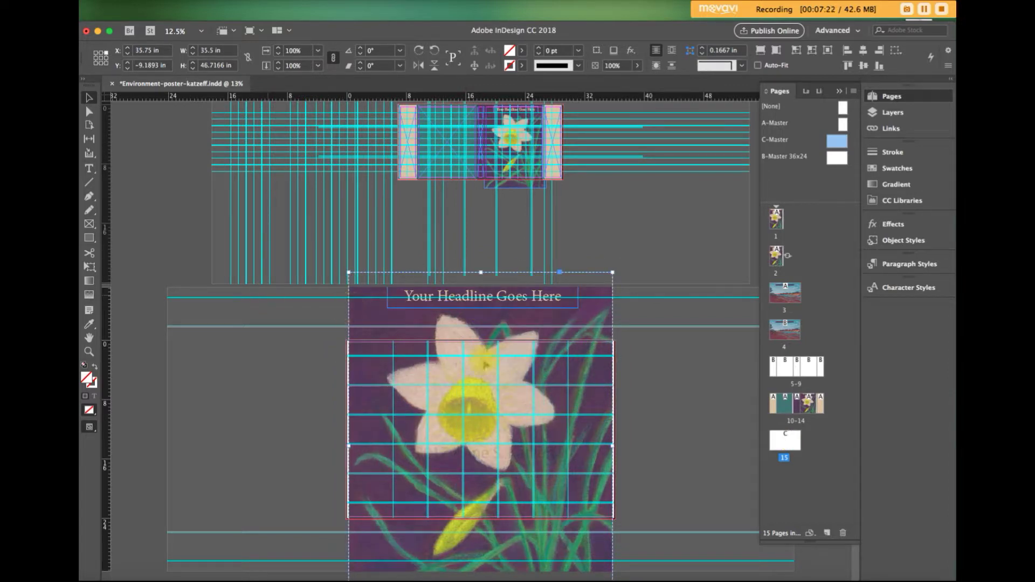
drag(484, 365, 483, 363)
key(w)
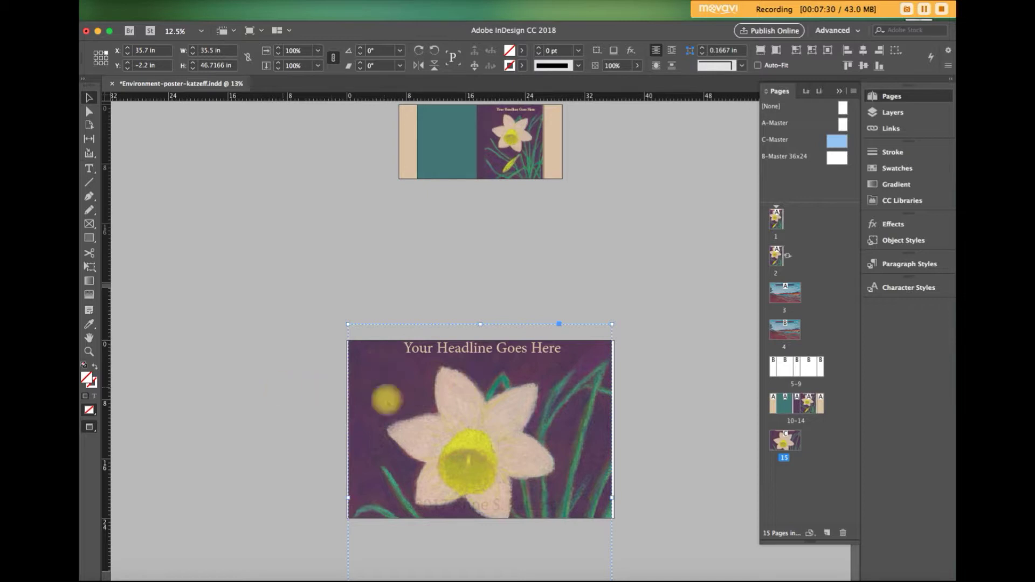
- Go to landscape page 3 and fit the whole 36×24 page in the window
double_click(785, 330)
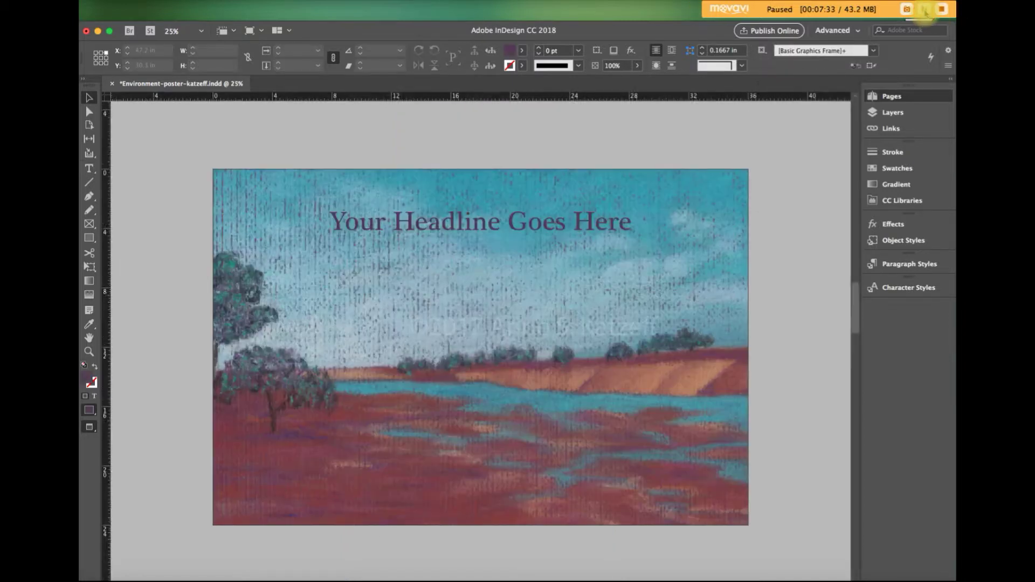
click(887, 96)
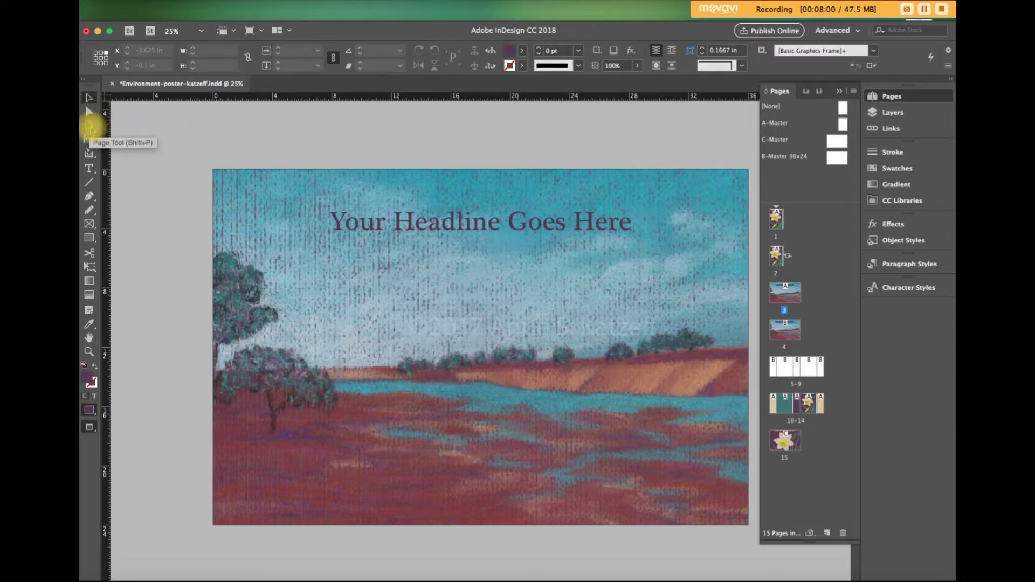
click(163, 247)
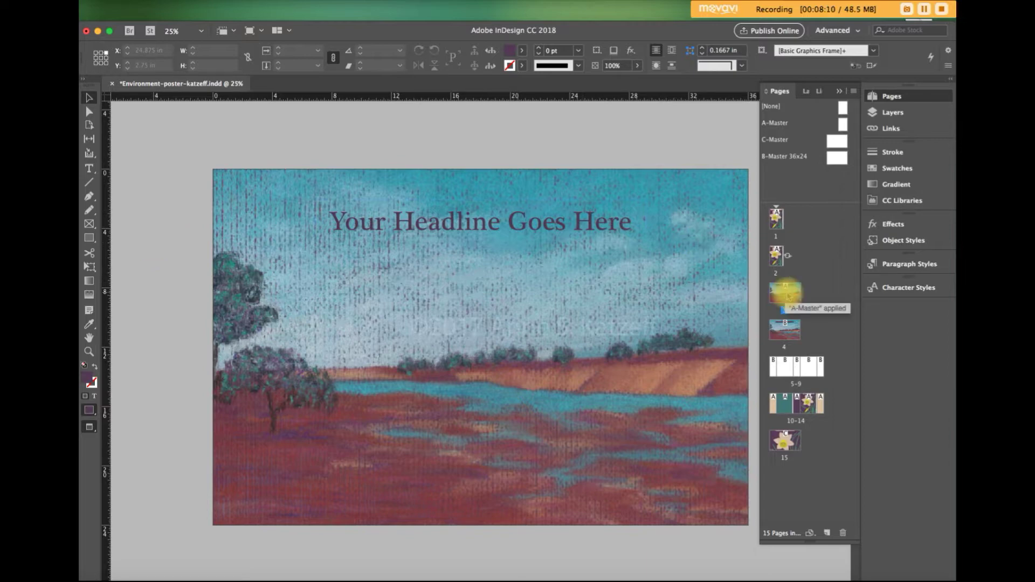
click(444, 256)
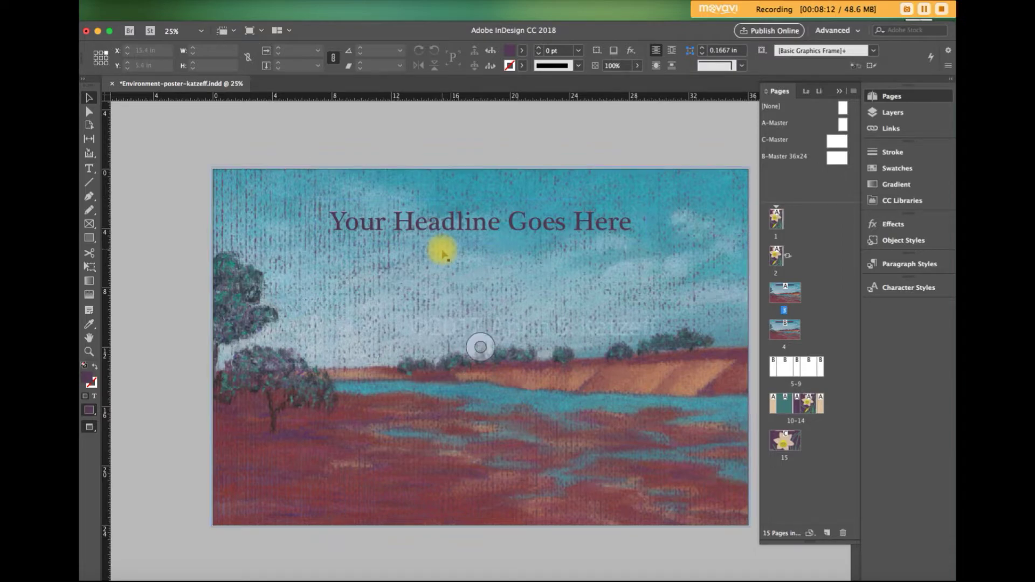
click(134, 202)
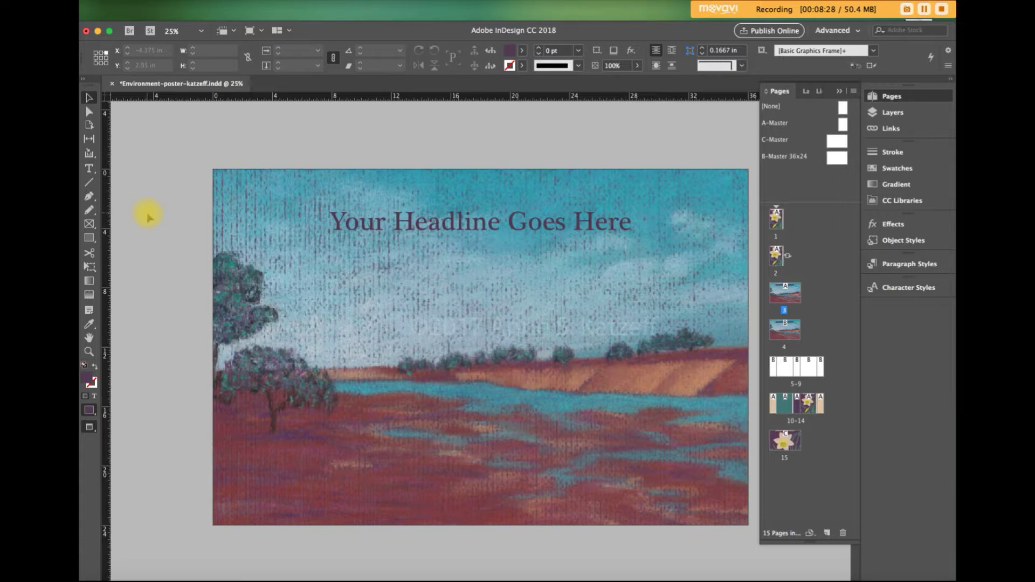
click(790, 296)
double_click(791, 297)
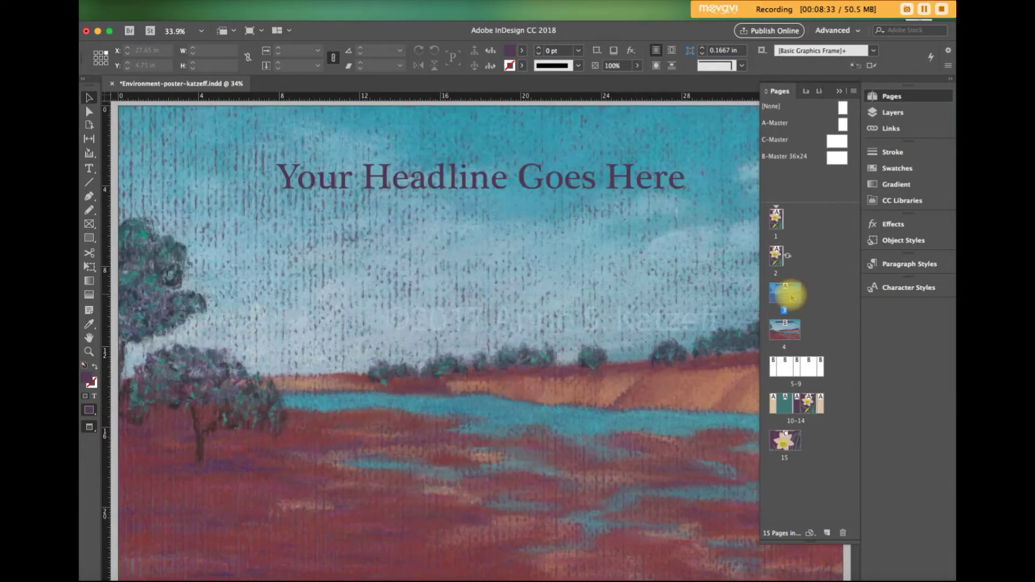
key(super+minus)
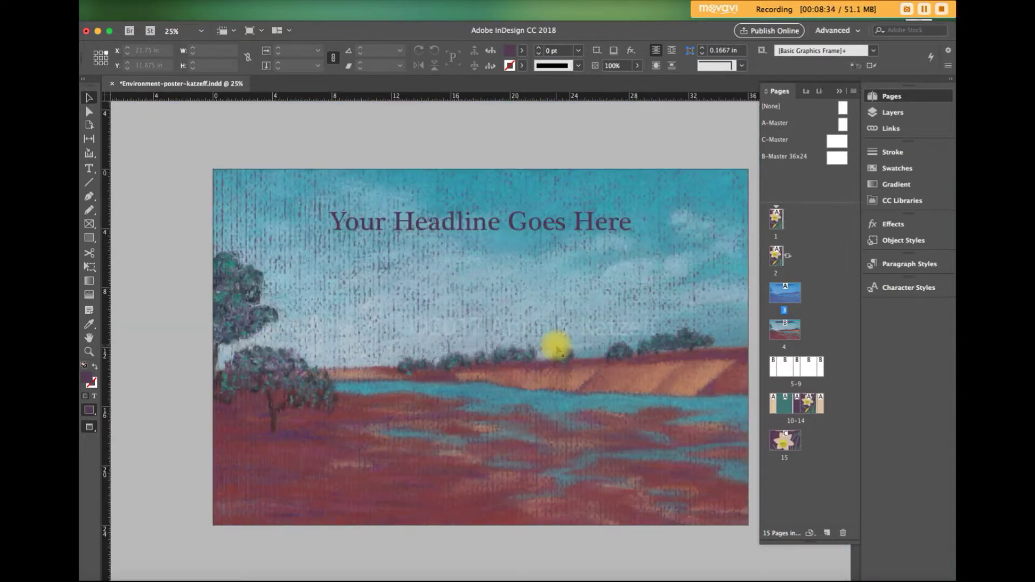
- Select the landscape page with the Page Tool and set its reference point to top-left
click(89, 125)
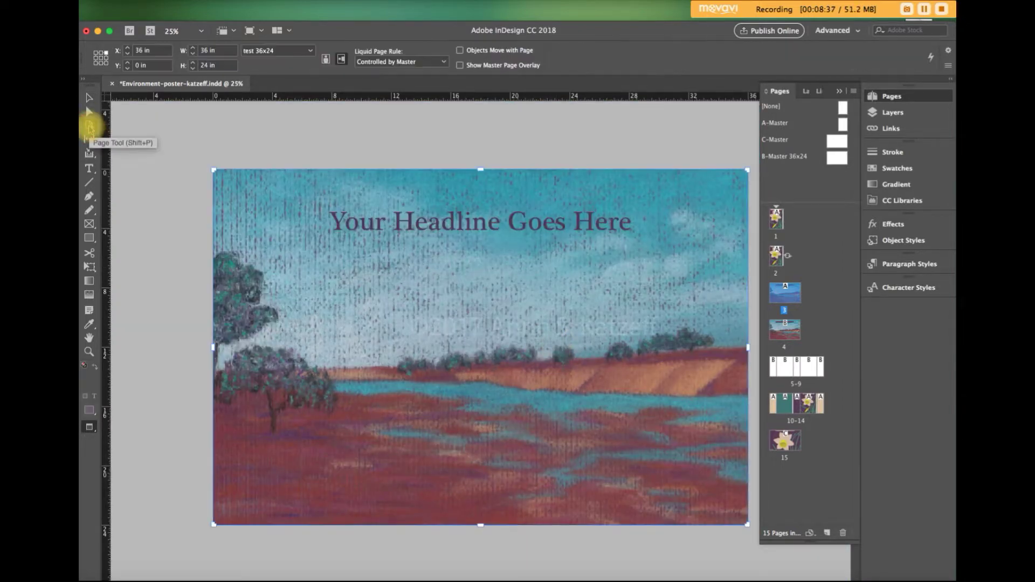
click(295, 229)
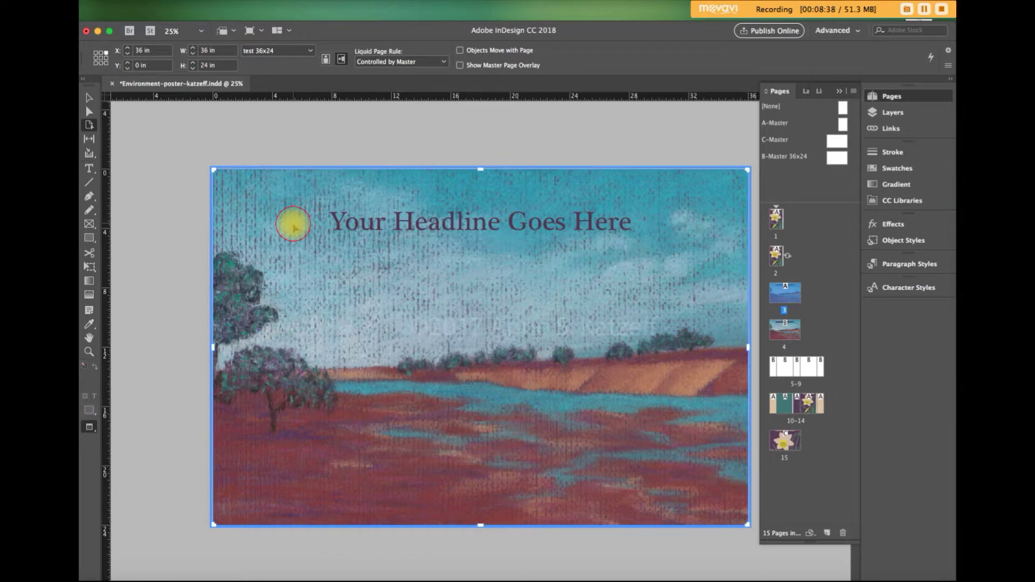
click(254, 203)
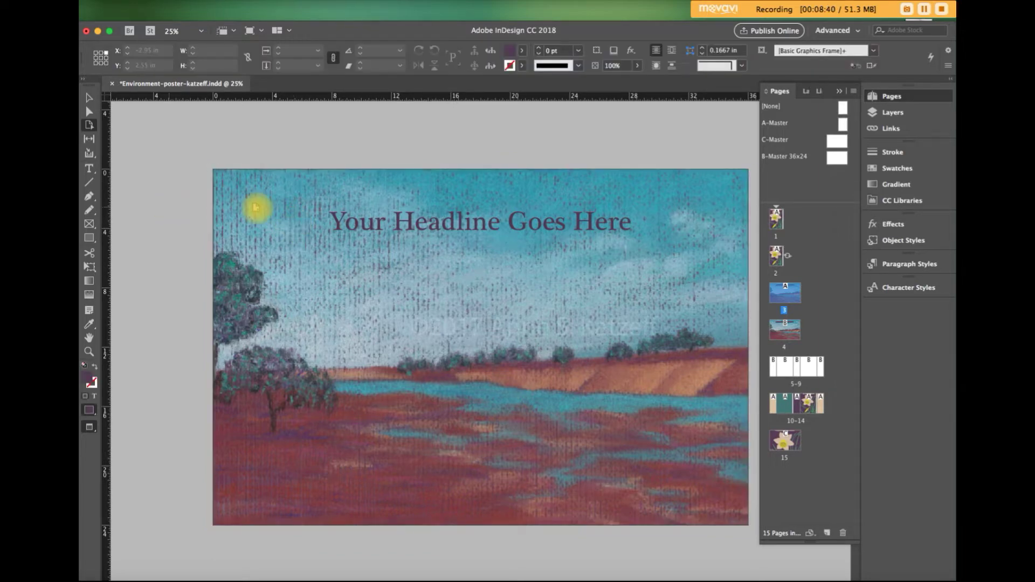
click(324, 217)
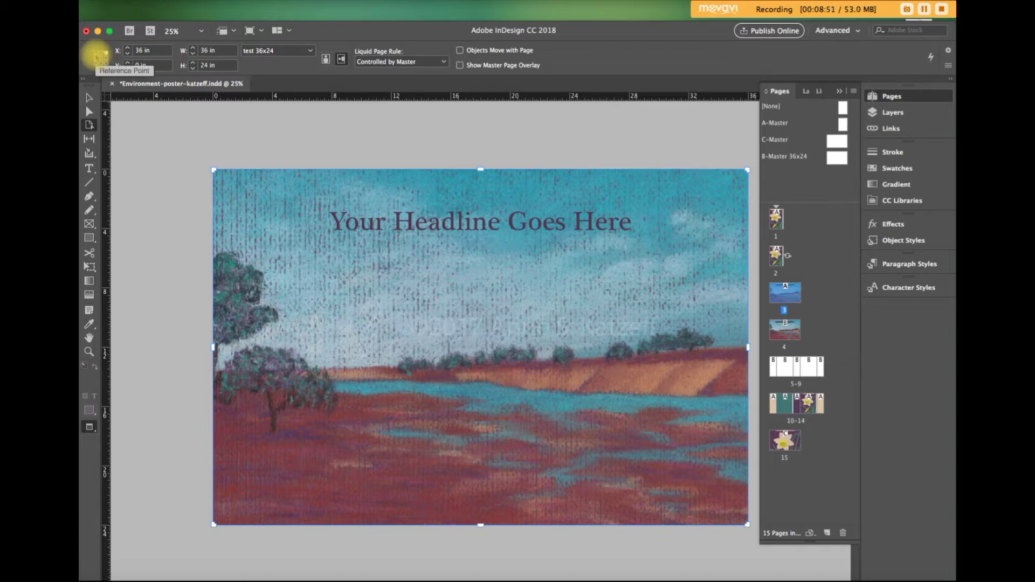
click(96, 53)
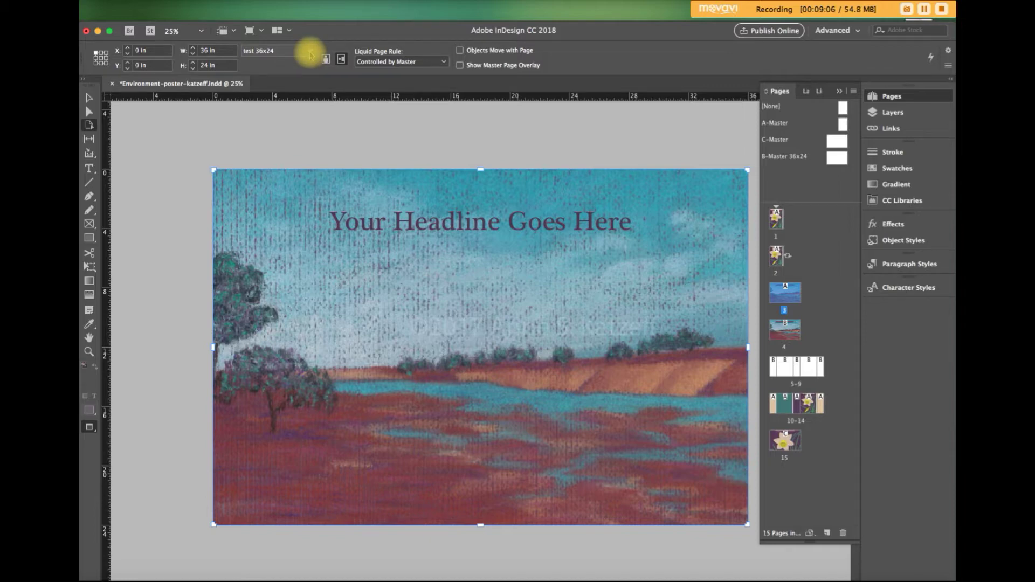
click(311, 54)
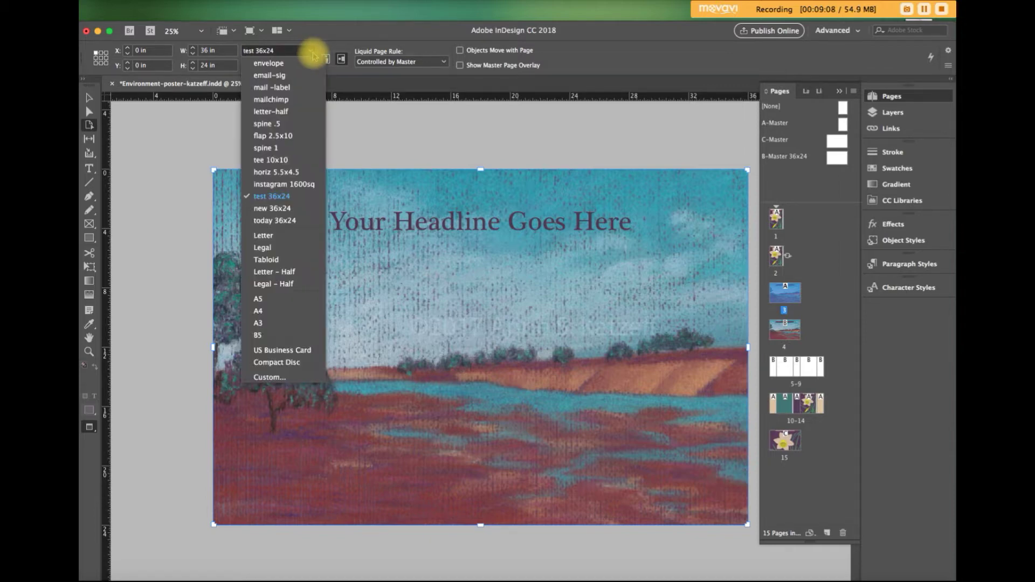
- Try the envelope size, undo it back to 36 × 24 in, then set Liquid Page Rule to Scale
click(300, 64)
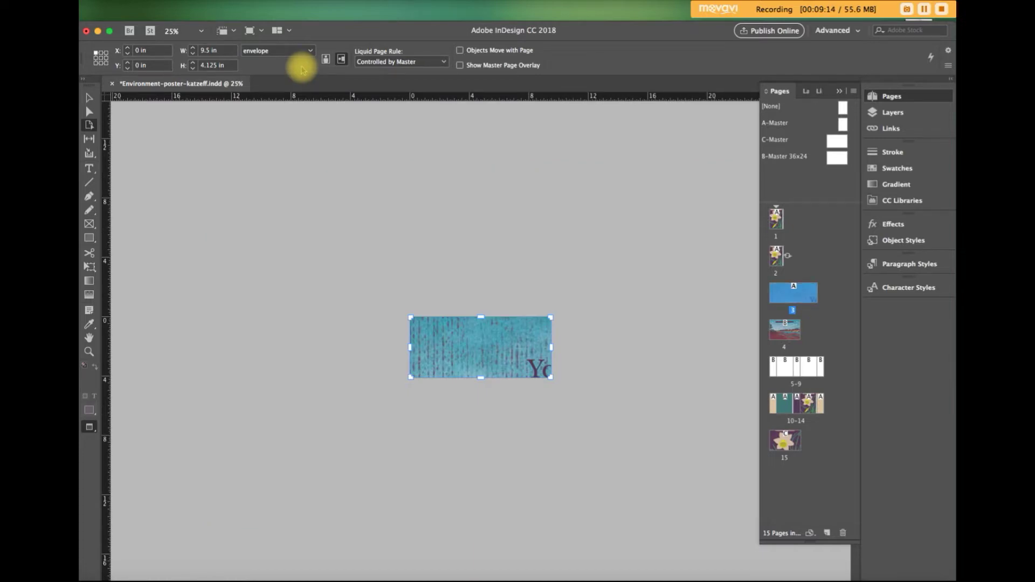
key(super+z)
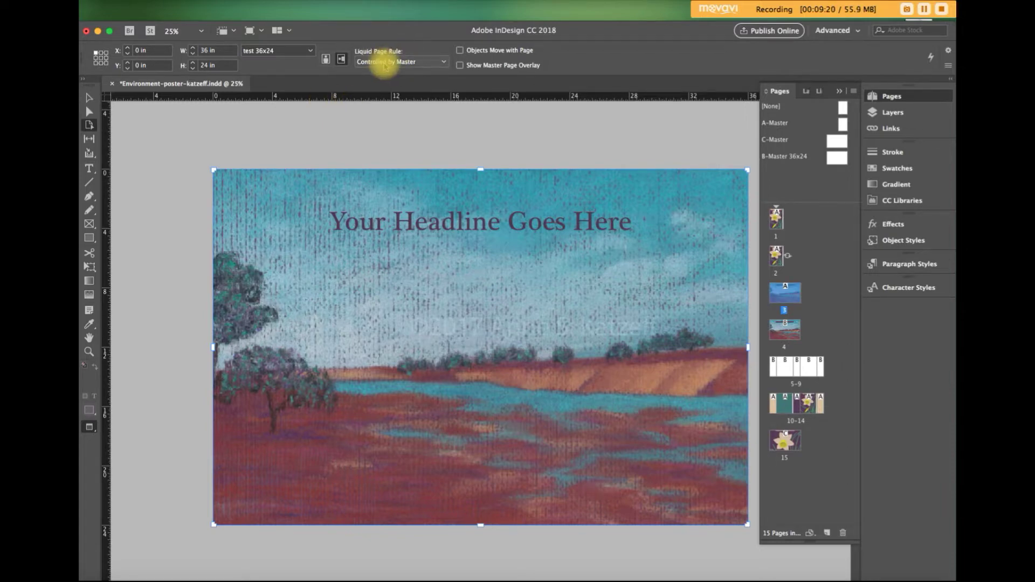
click(444, 63)
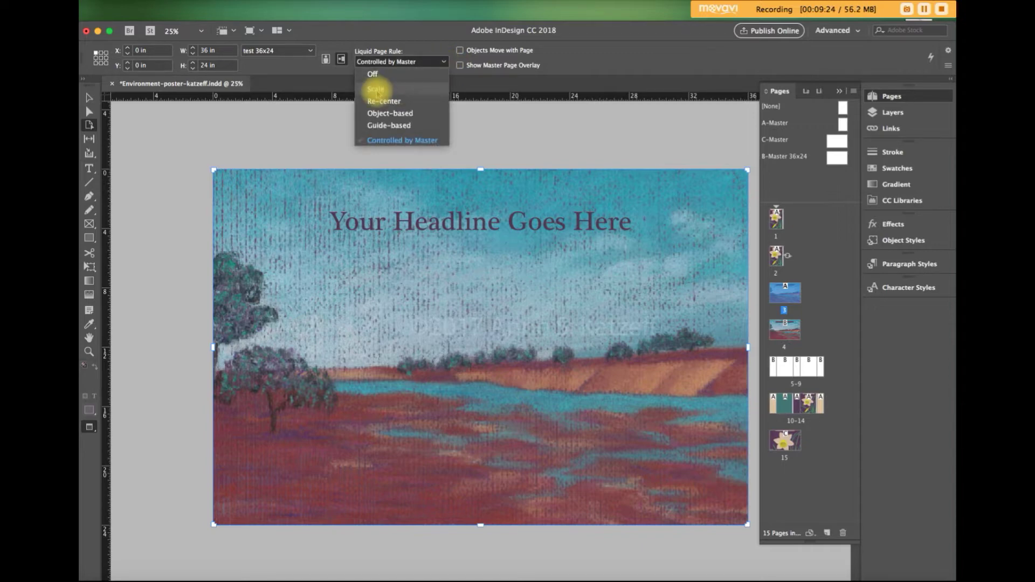
click(376, 89)
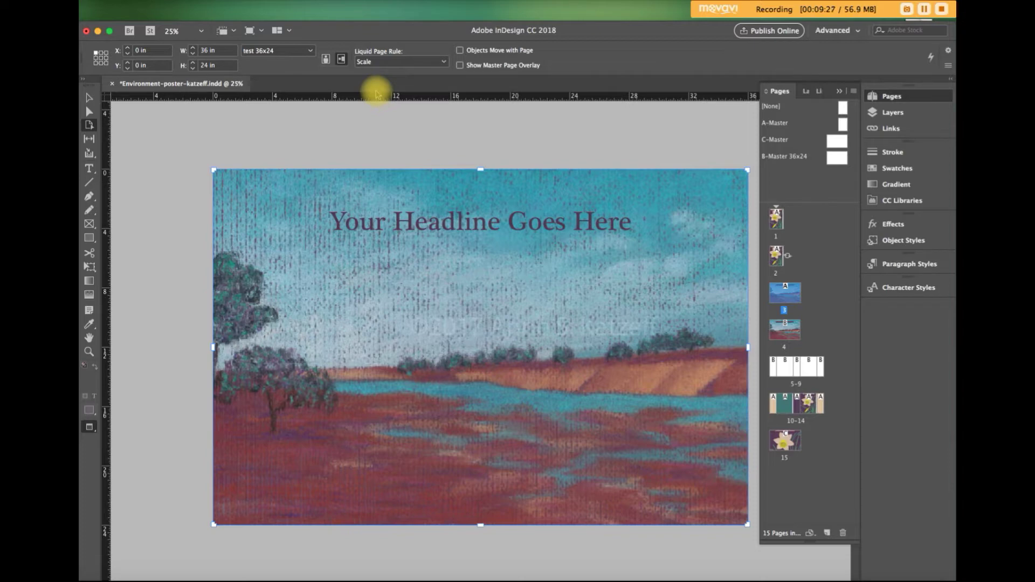
- Resize the page to the letter-half preset (8.5 × 5.5 in), then jump to page 4
click(309, 50)
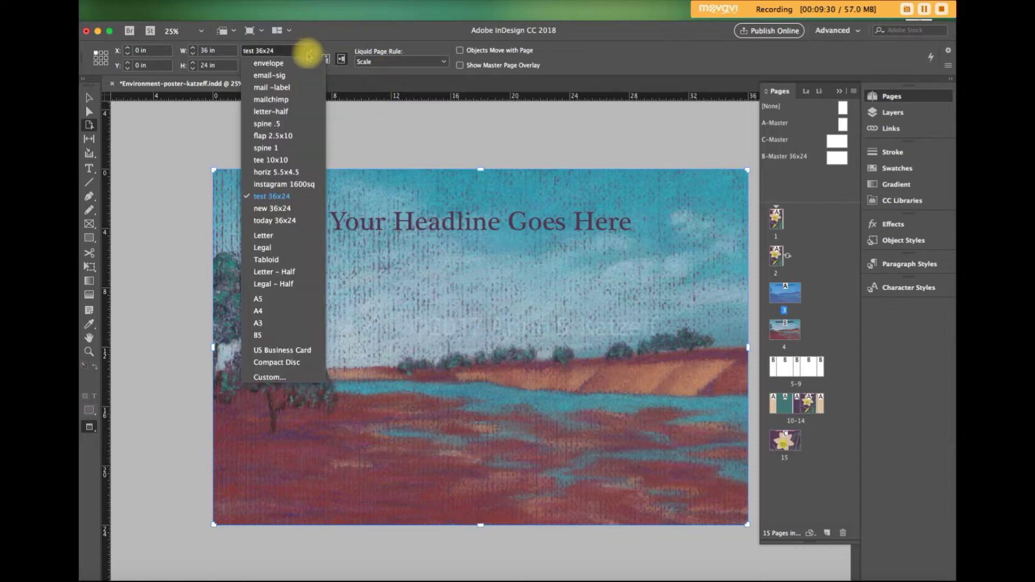
click(271, 112)
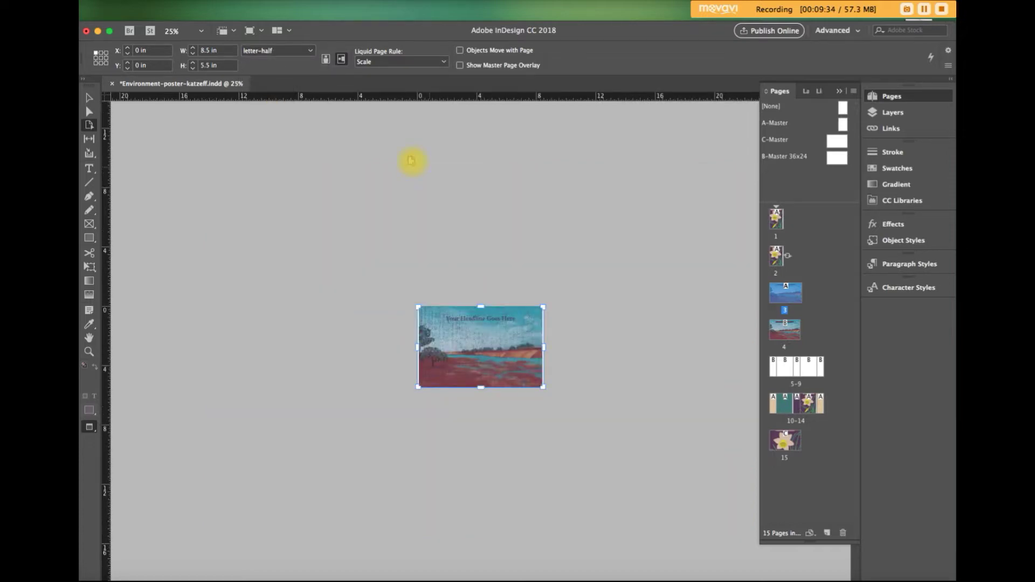
key(super+equal)
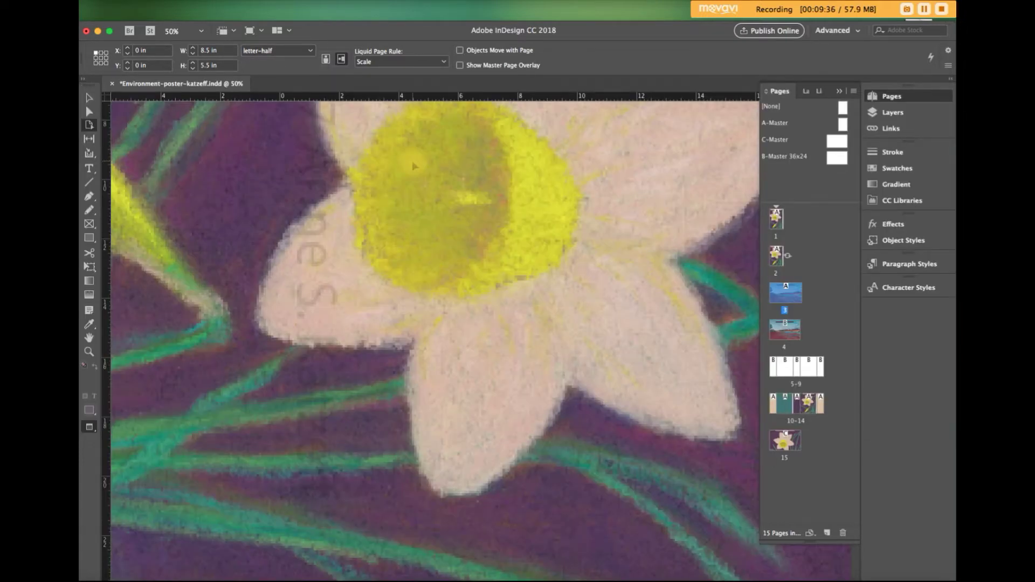
click(413, 163)
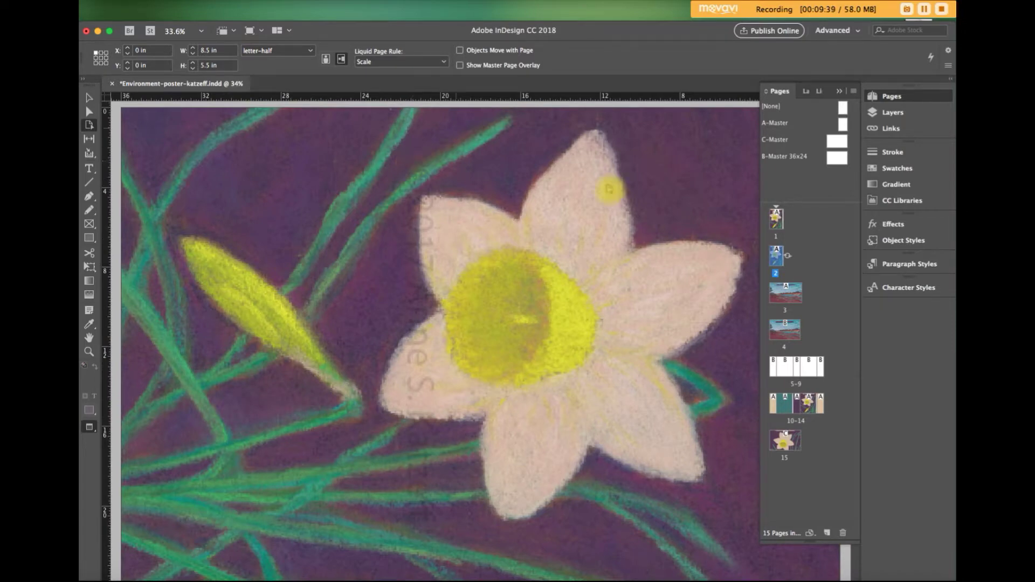
double_click(784, 330)
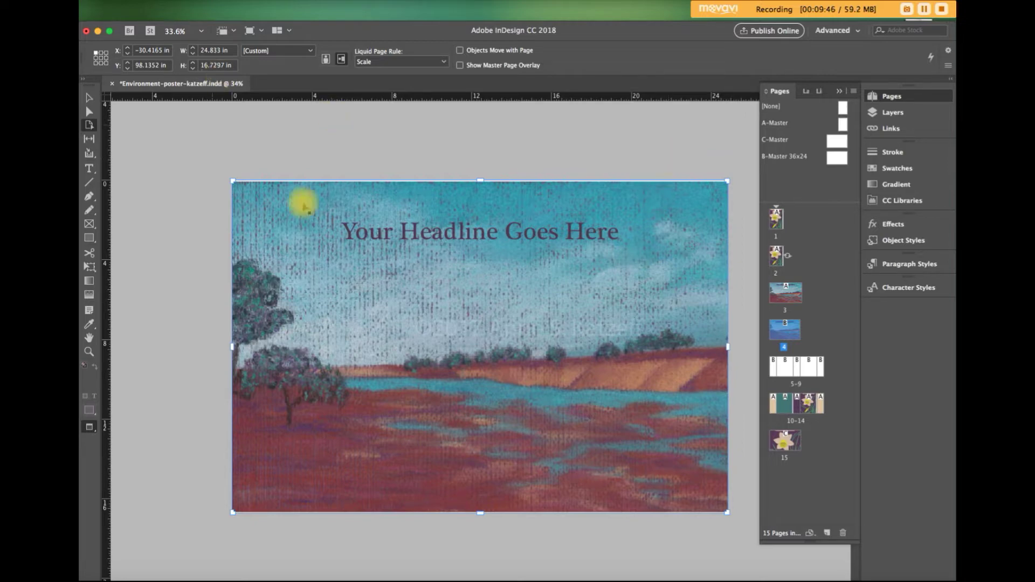
click(291, 216)
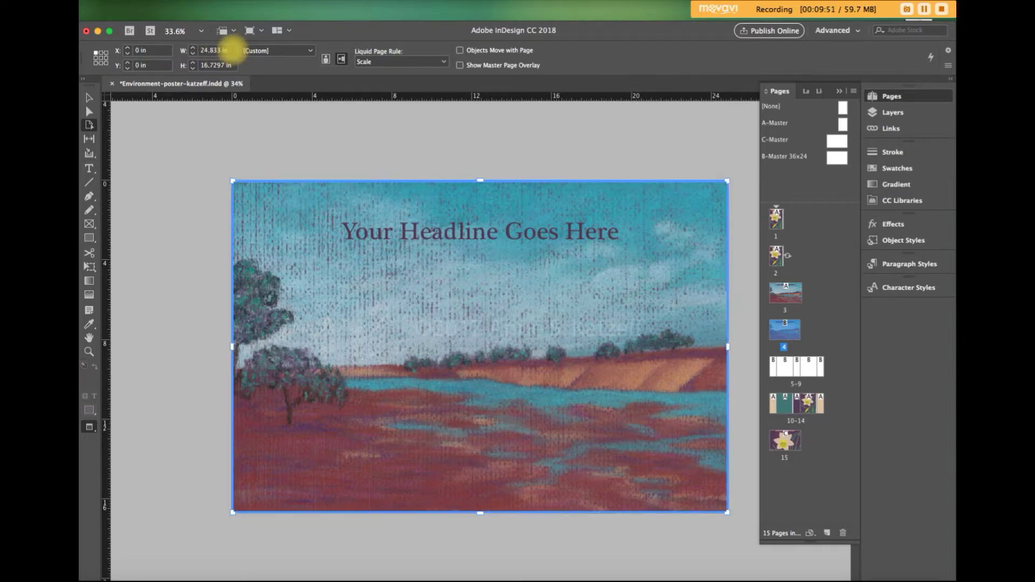
click(231, 50)
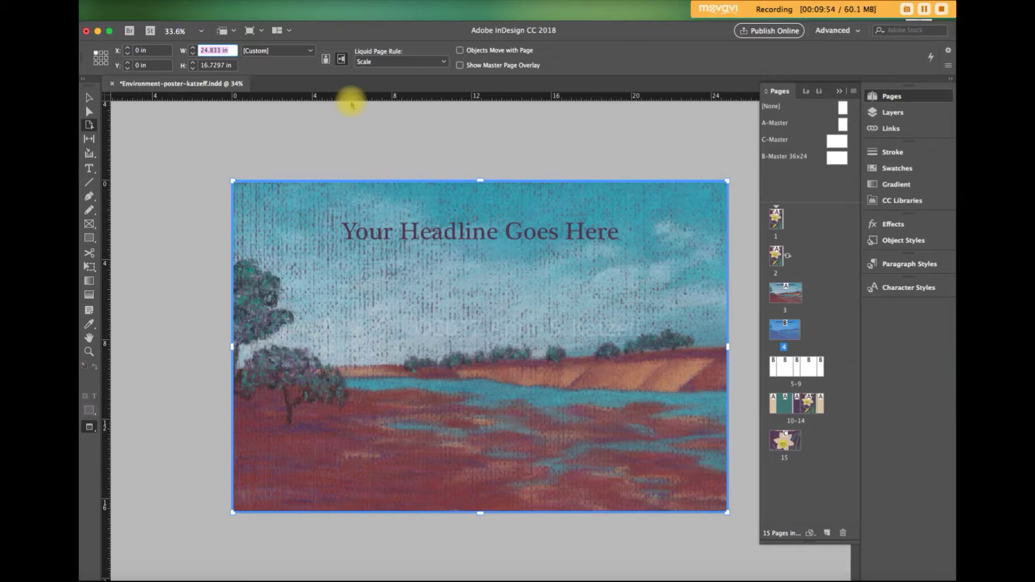
text(24)
key(Tab)
text(18)
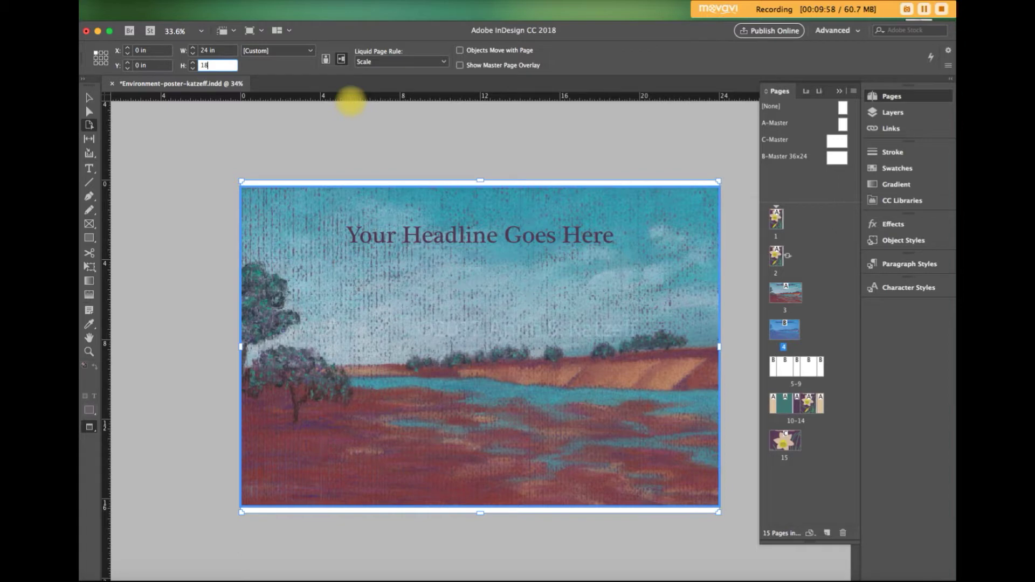
key(Return)
key(Tab)
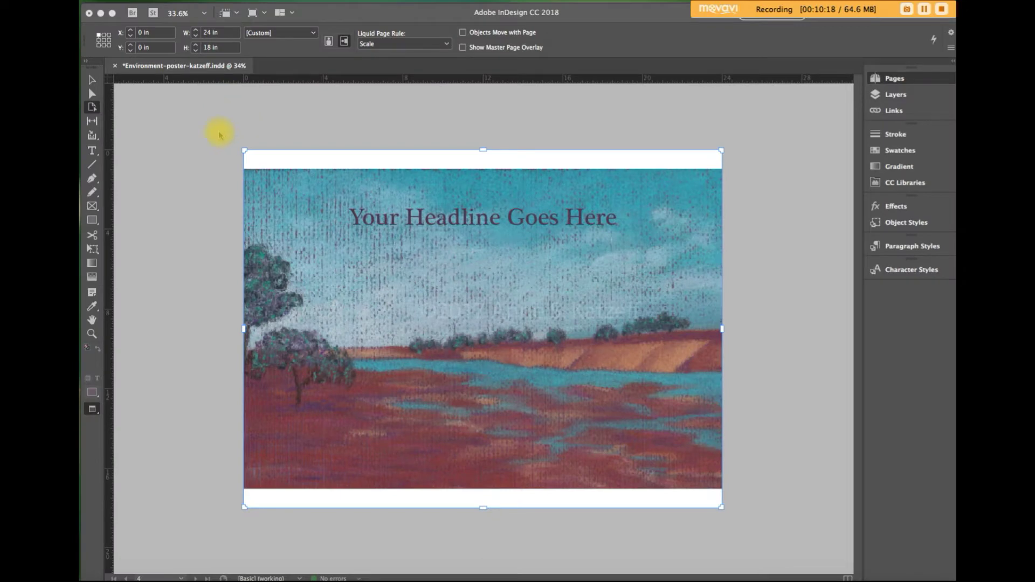
key(super+F12)
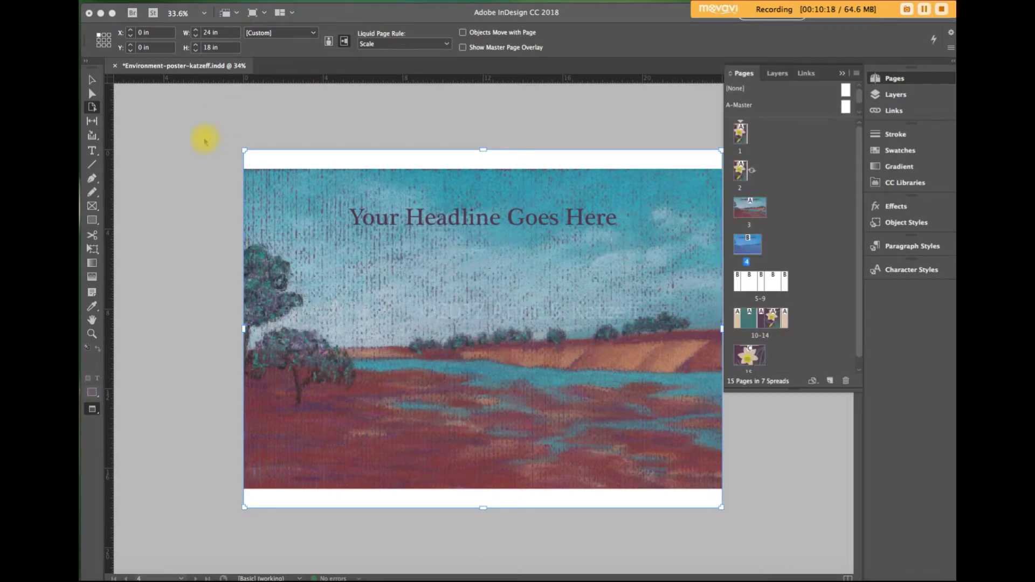
click(275, 197)
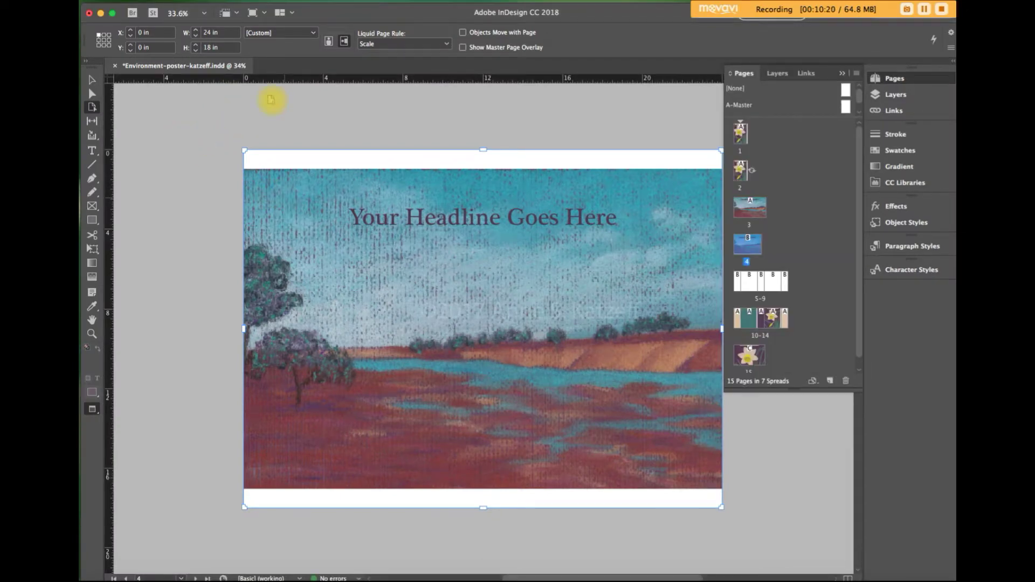
click(222, 47)
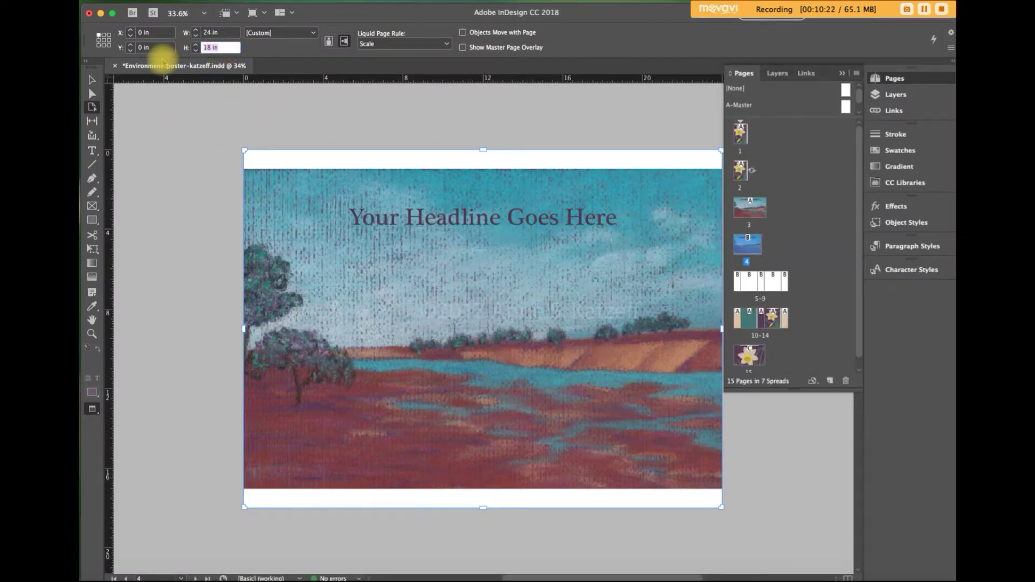
text(14)
key(Tab)
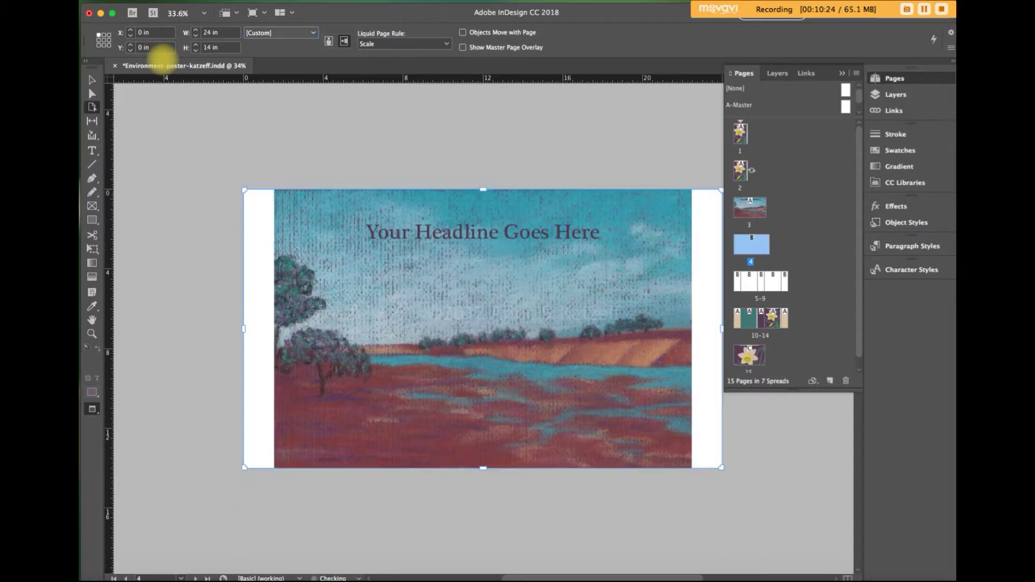
click(203, 112)
click(332, 246)
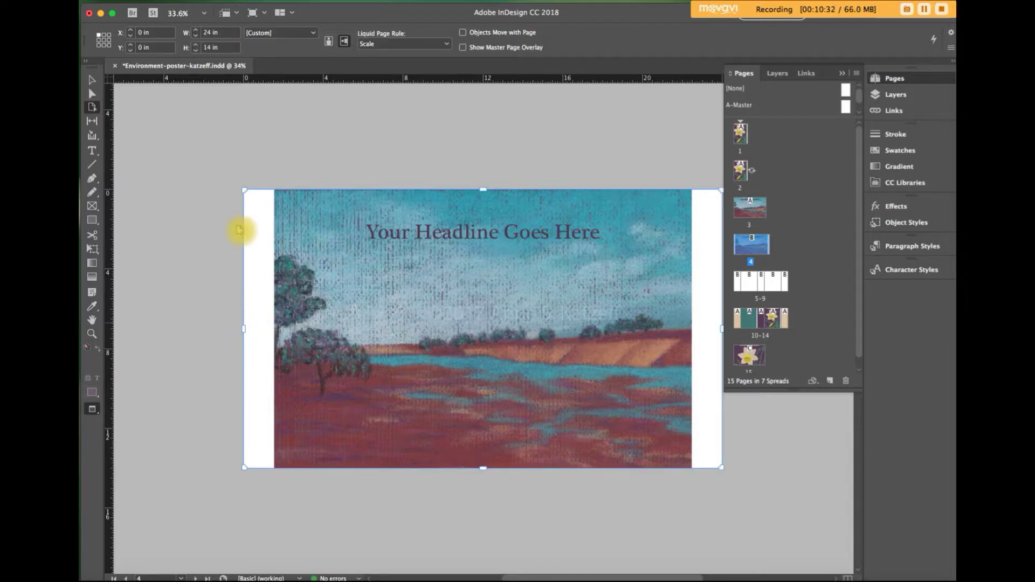
click(221, 33)
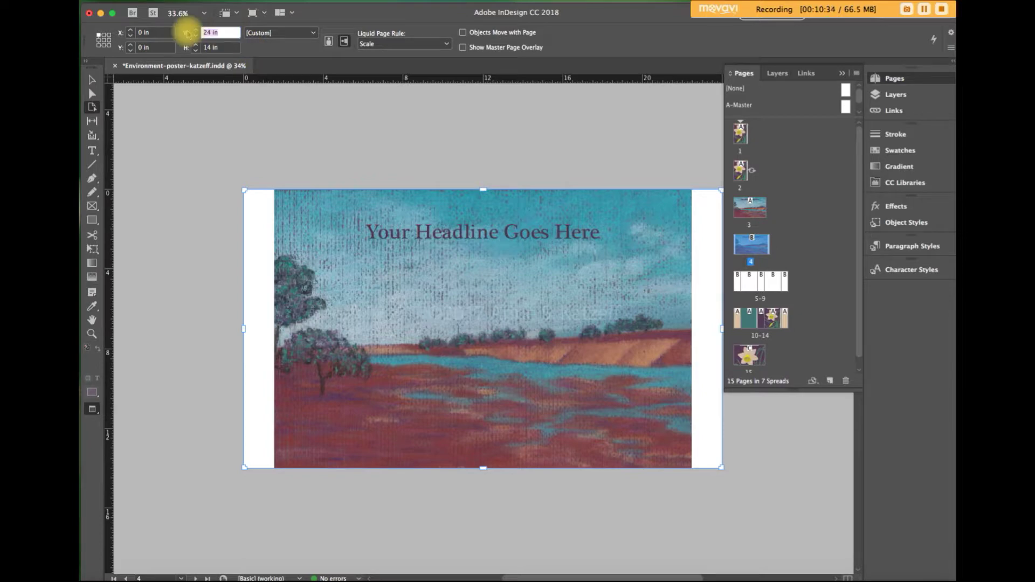
text(18)
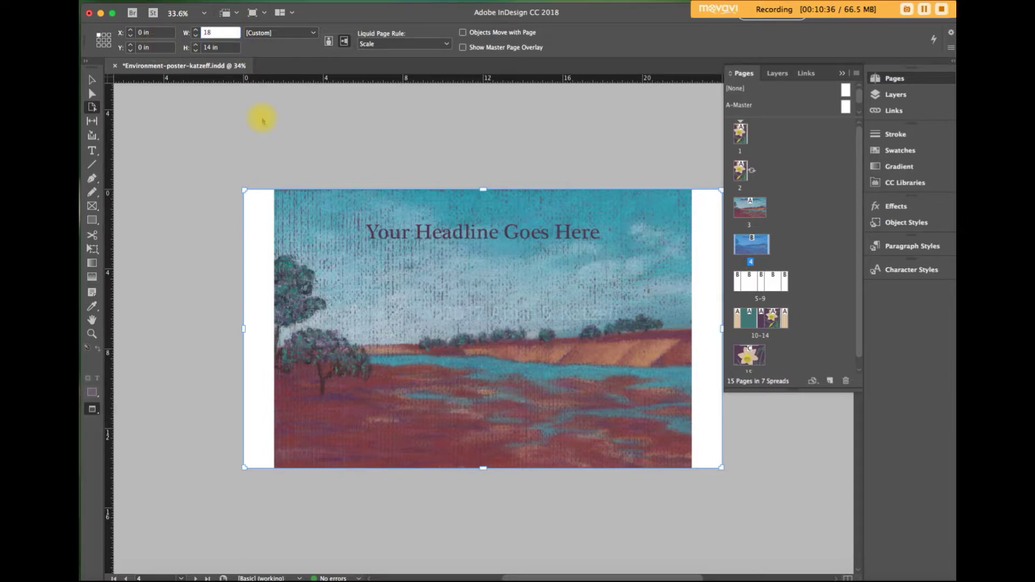
key(Return)
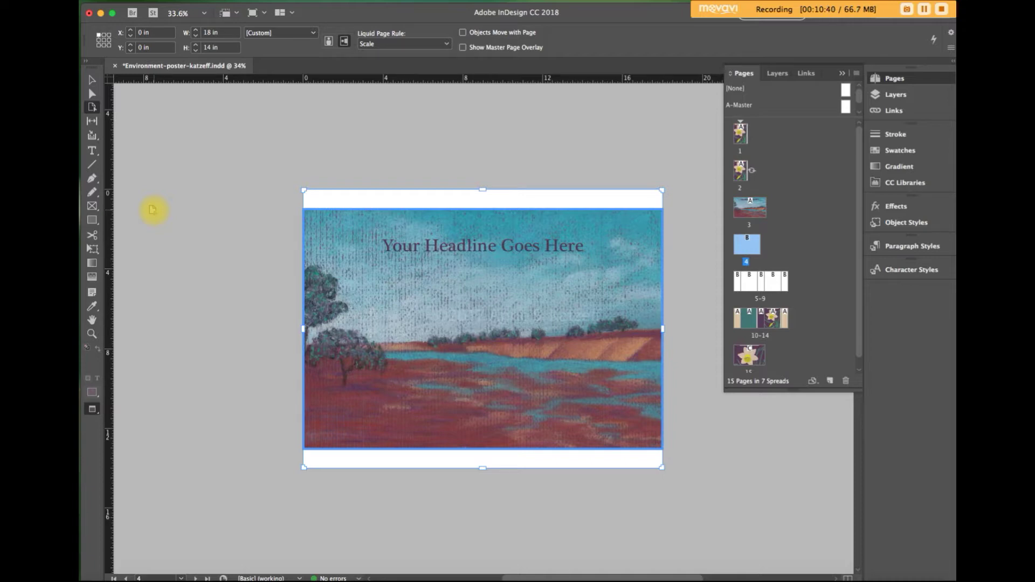
click(313, 38)
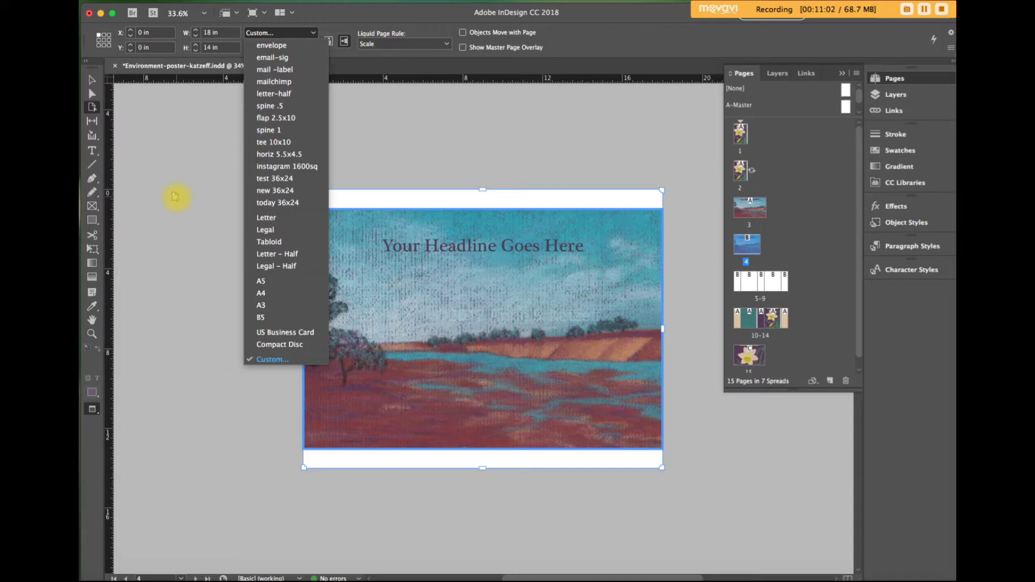
click(371, 12)
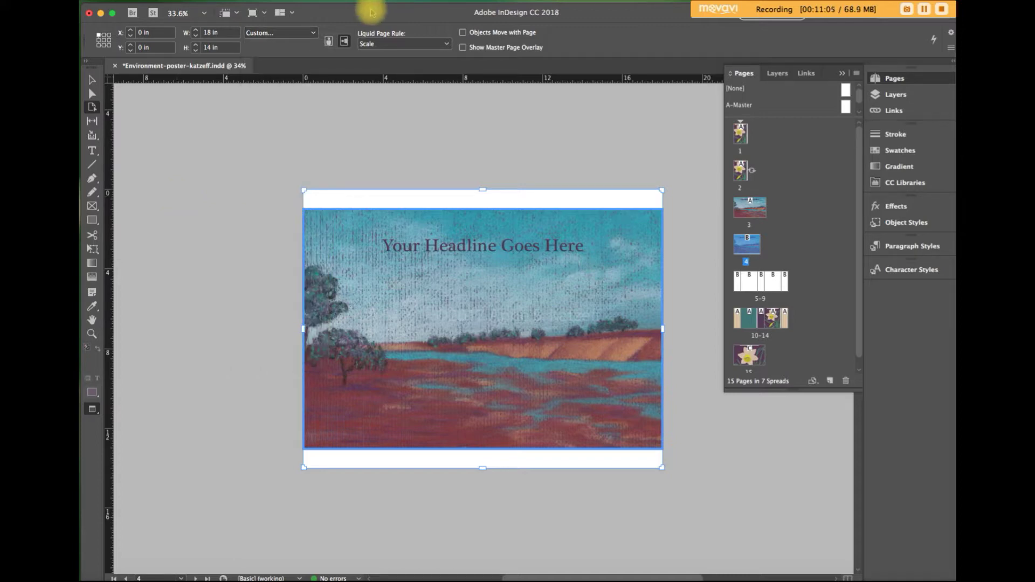
click(421, 45)
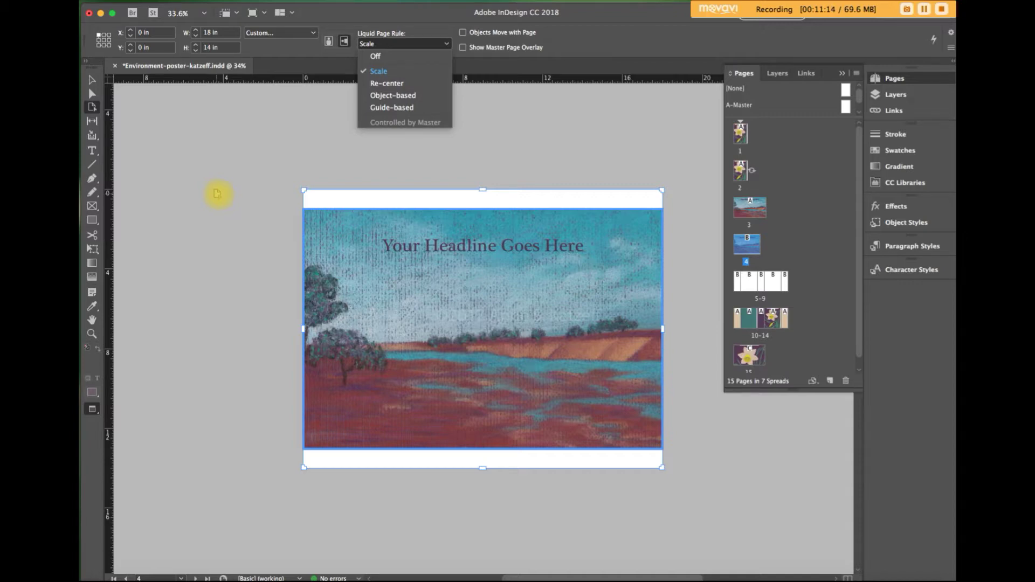
click(215, 192)
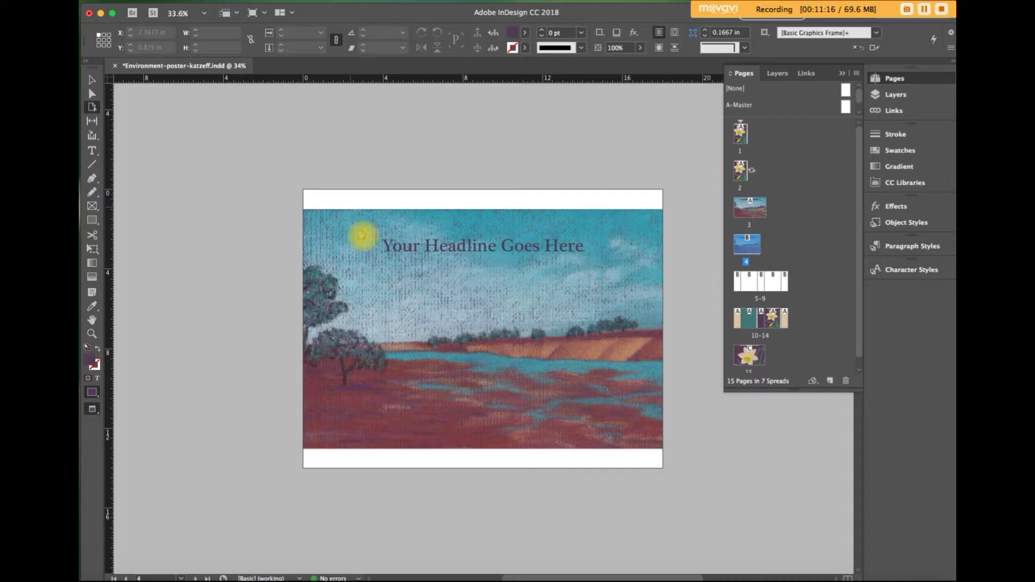
click(365, 240)
click(365, 221)
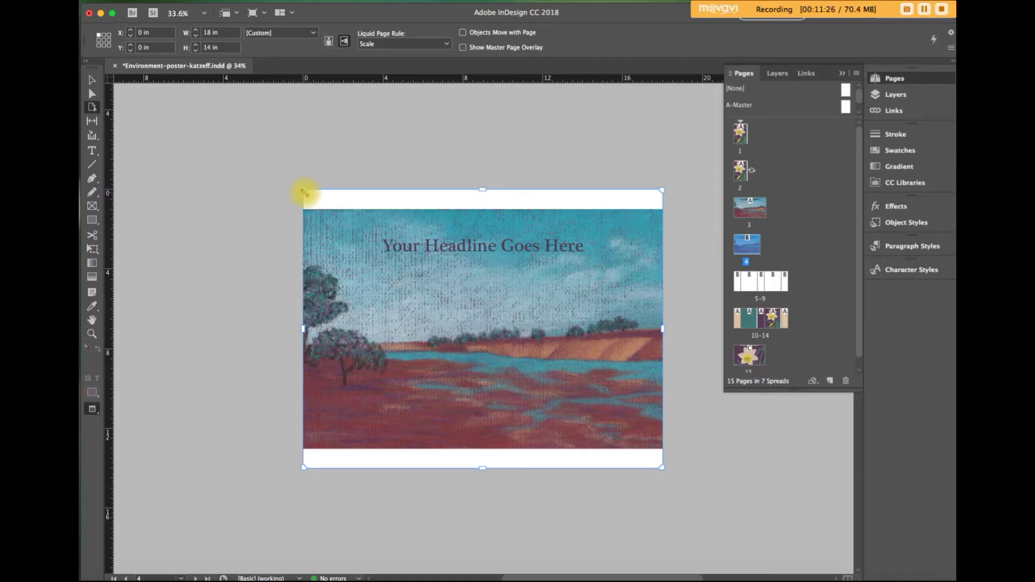
drag(303, 192, 296, 224)
drag(304, 188, 340, 226)
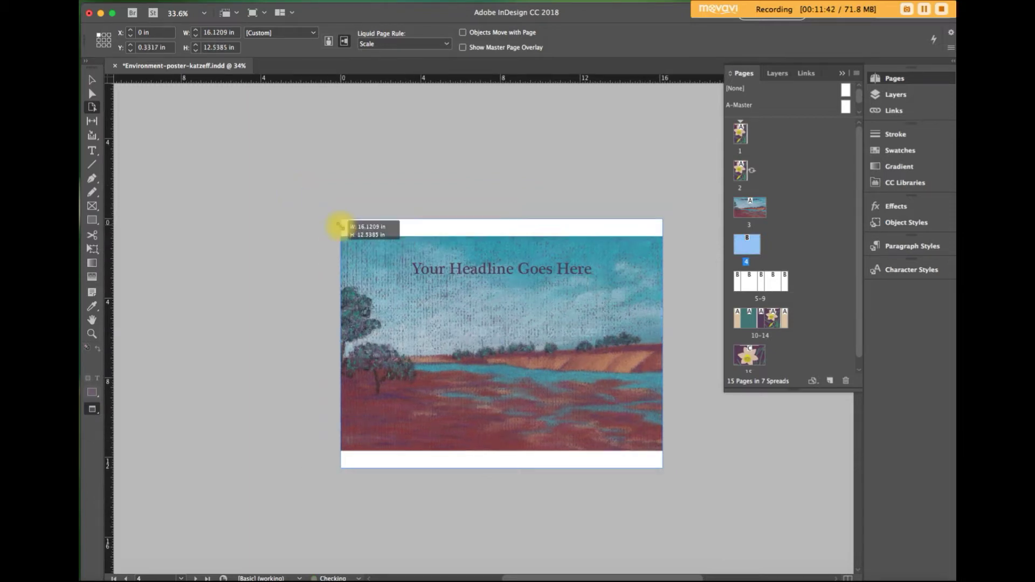
key(super+z)
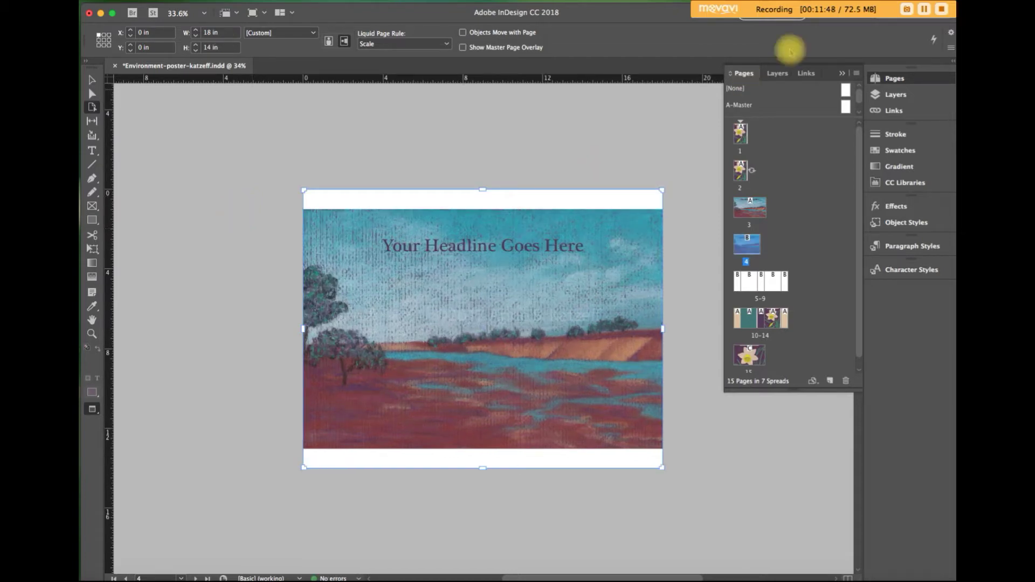
click(924, 9)
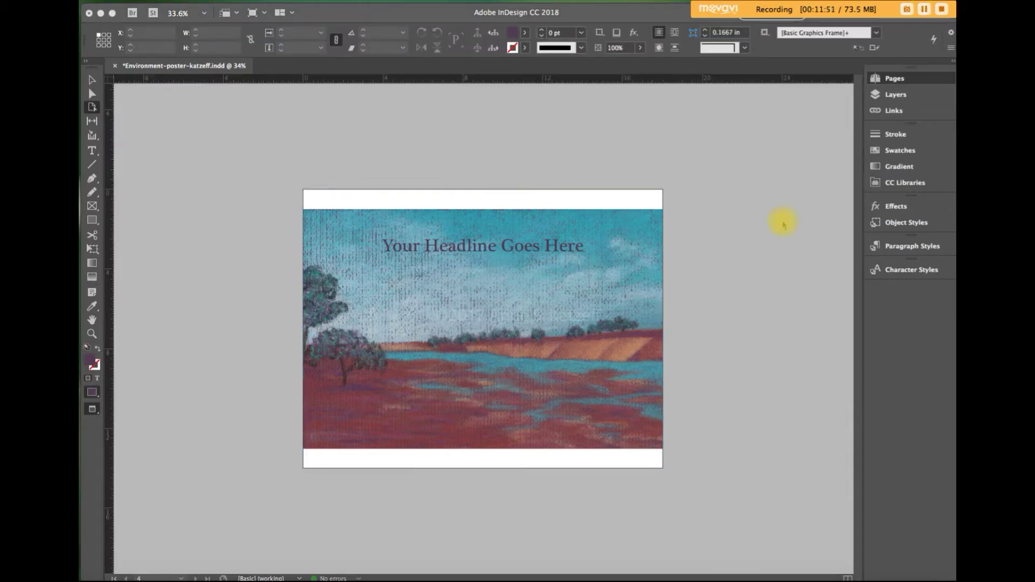
click(755, 397)
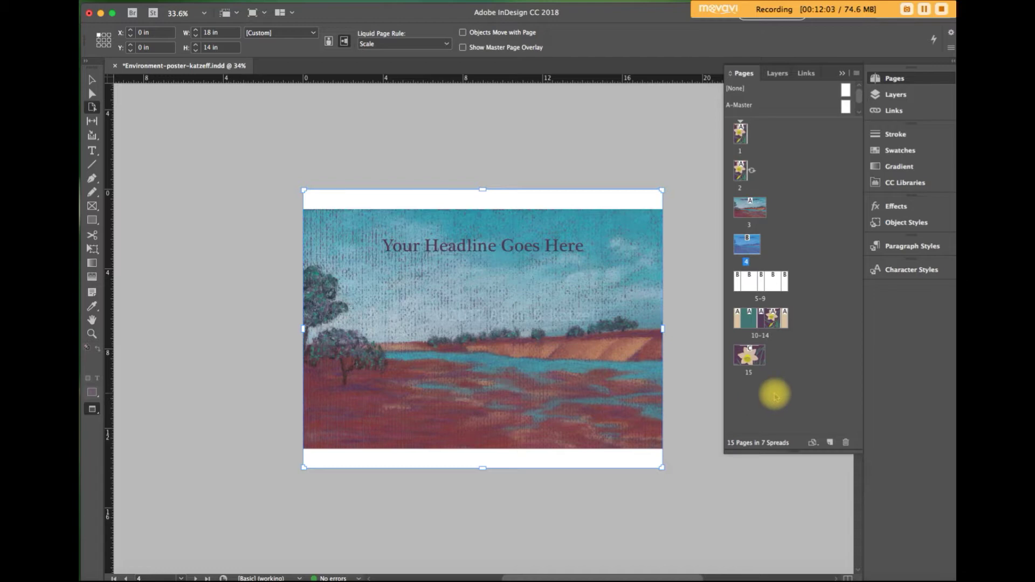
- Display cover spread 5–9 and expand the masters area so A-, B- and C-Master all show
click(748, 285)
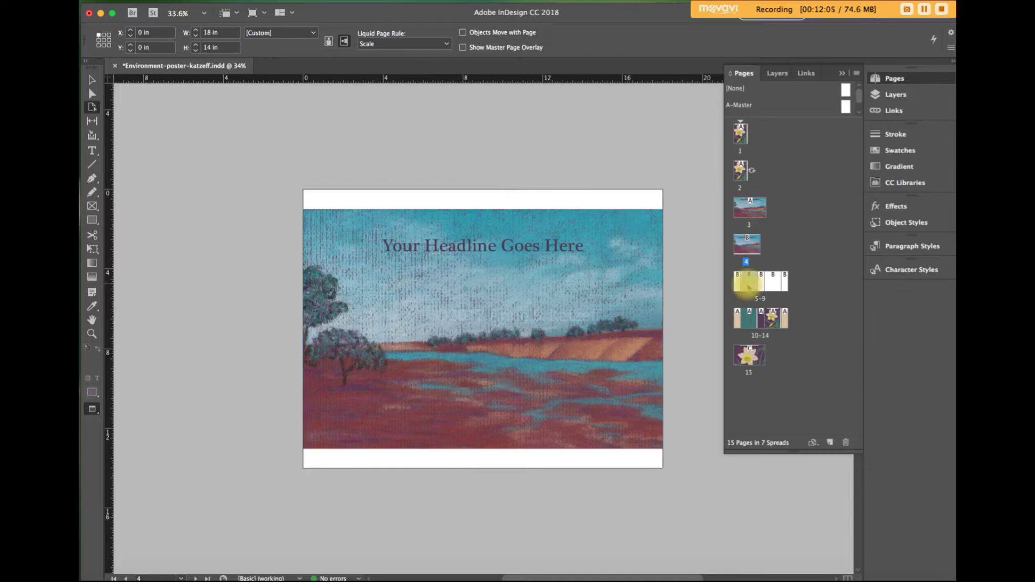
double_click(748, 285)
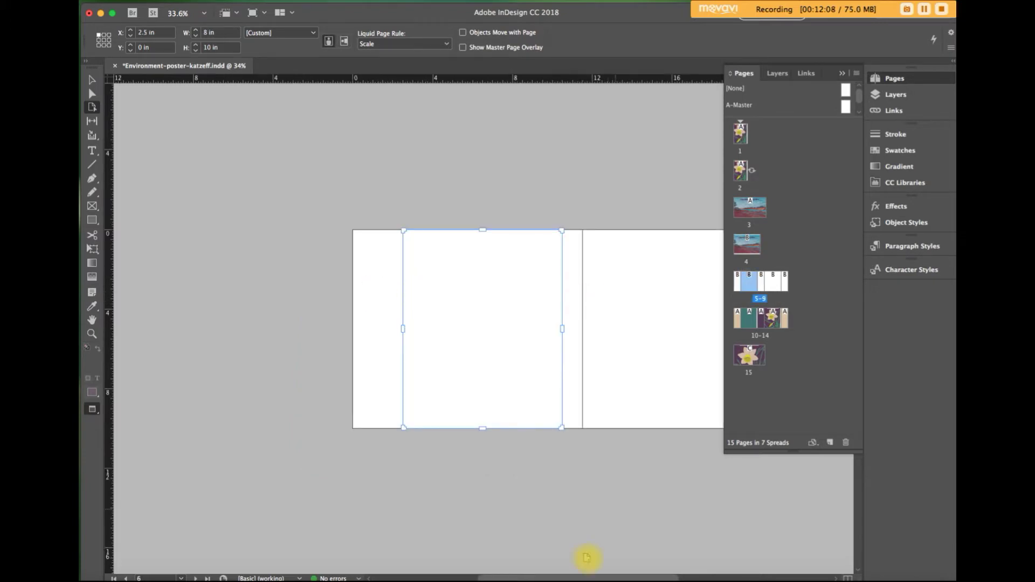
drag(566, 573, 599, 570)
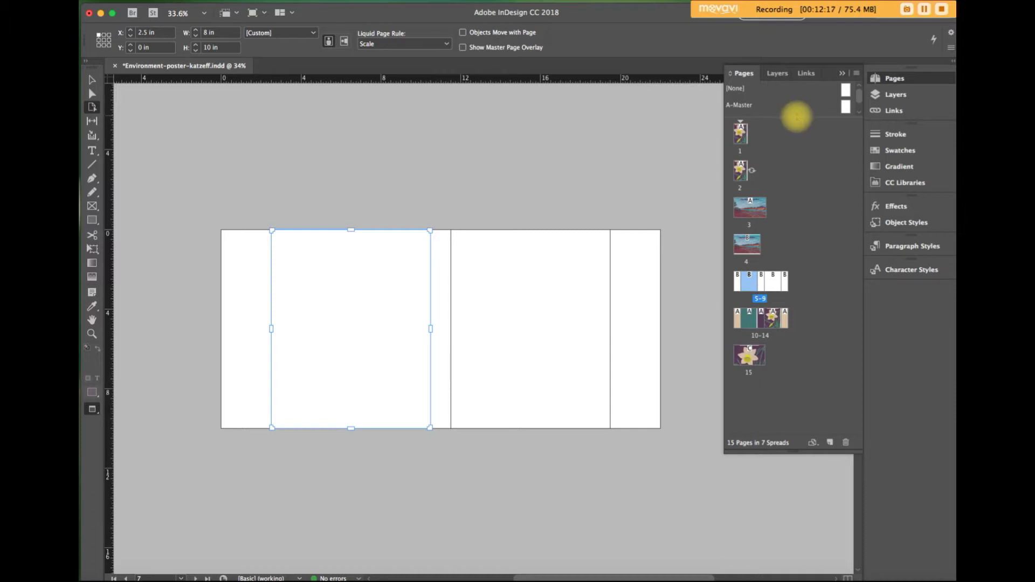
drag(797, 116, 796, 184)
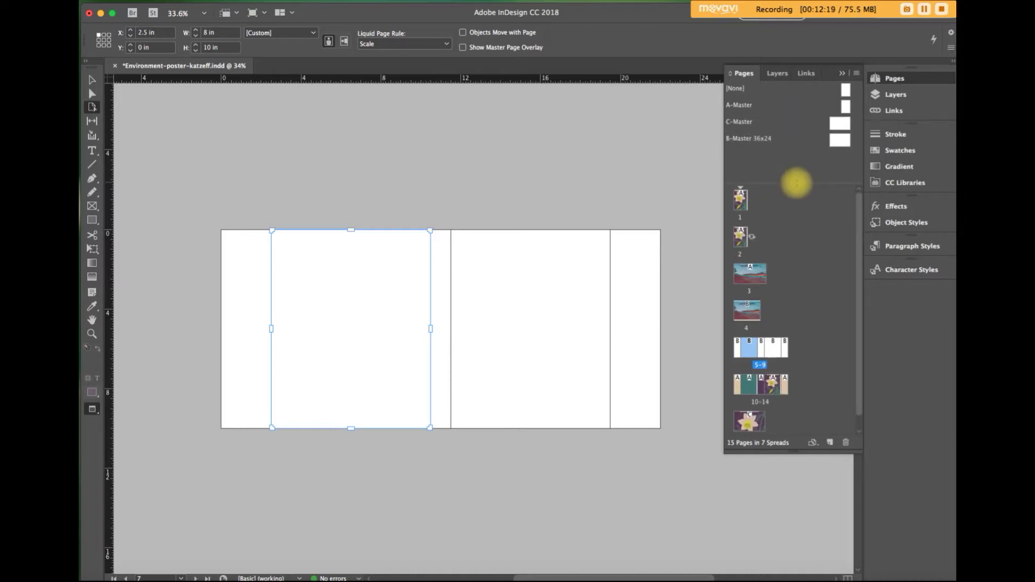
click(759, 163)
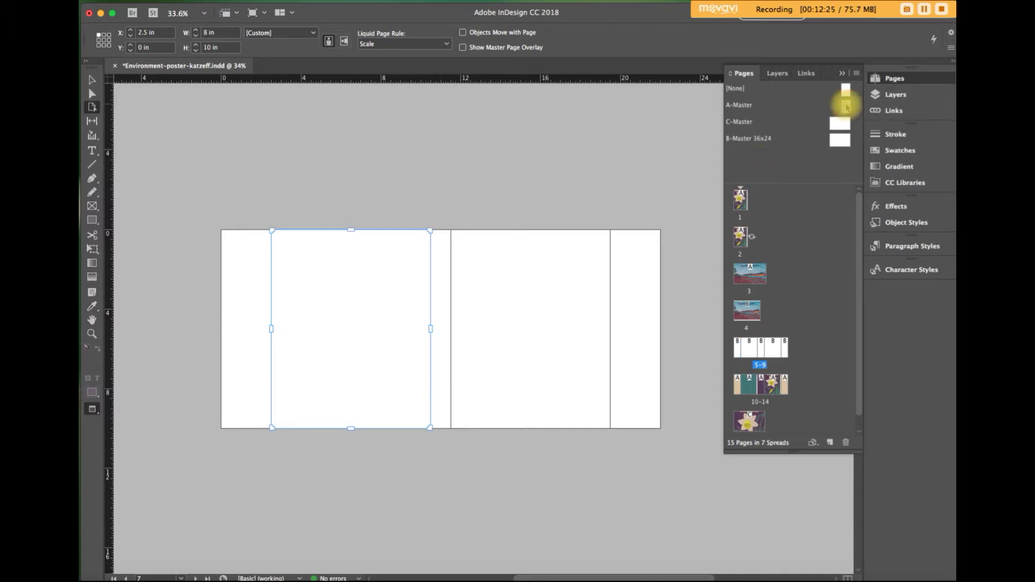
- Create D-Master and give its page the tee 10x10 preset, 10 × 10 in
double_click(846, 106)
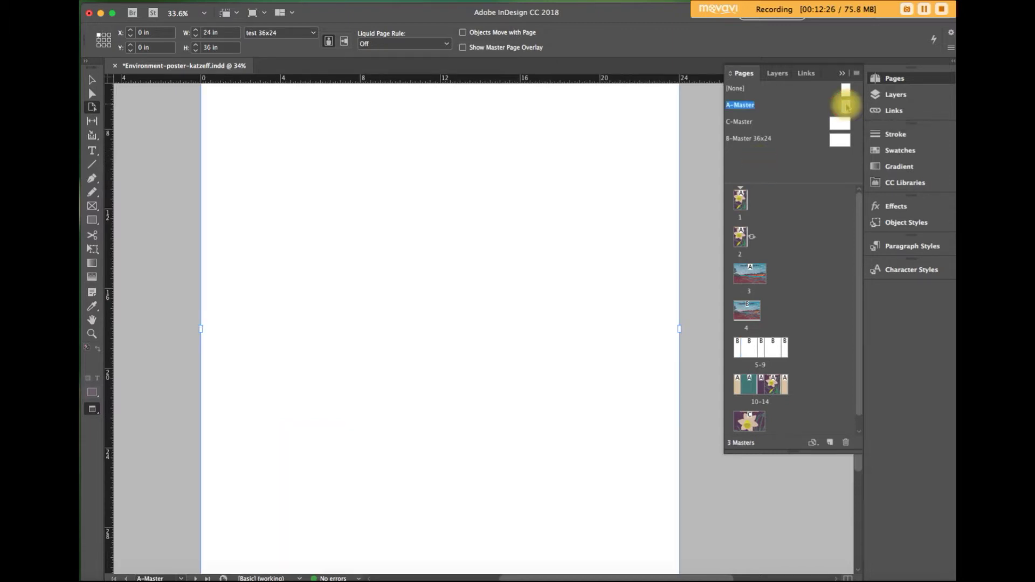
click(831, 443)
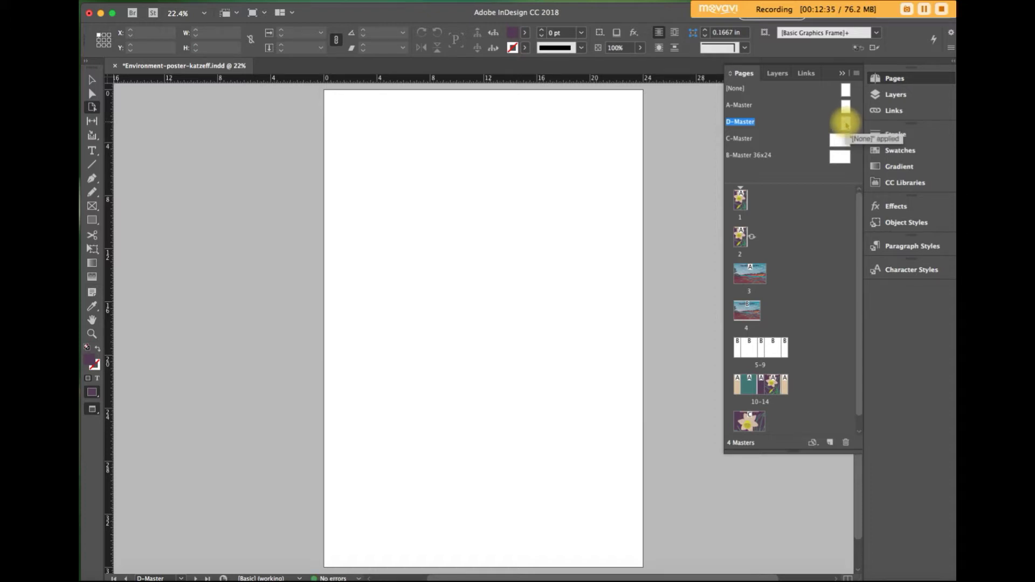
click(845, 123)
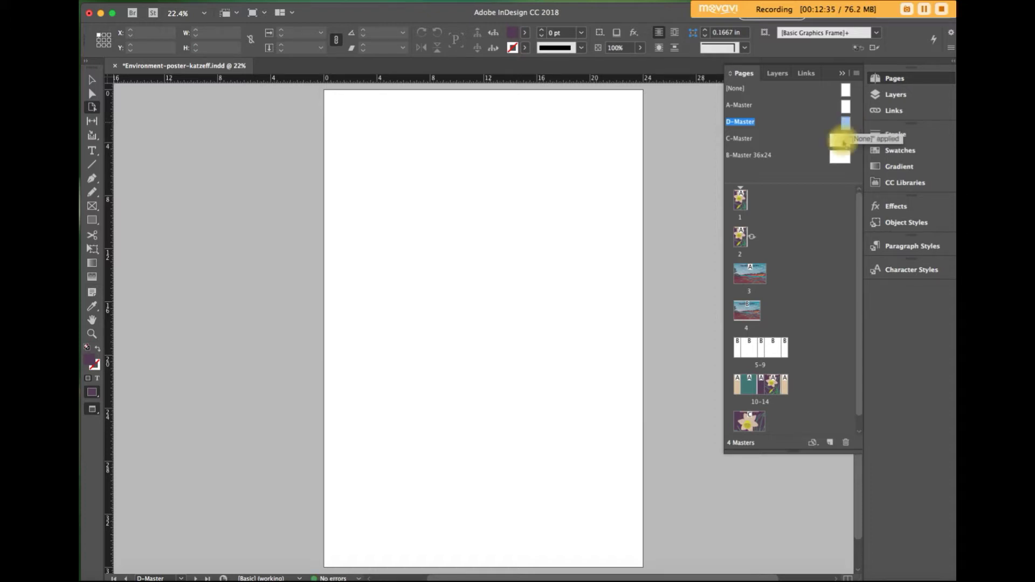
click(814, 444)
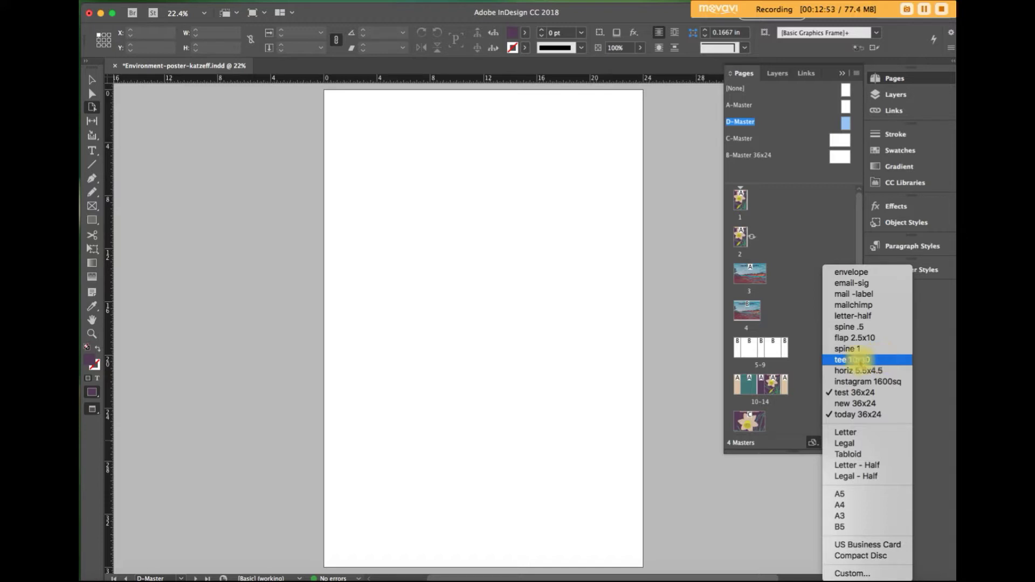
click(859, 360)
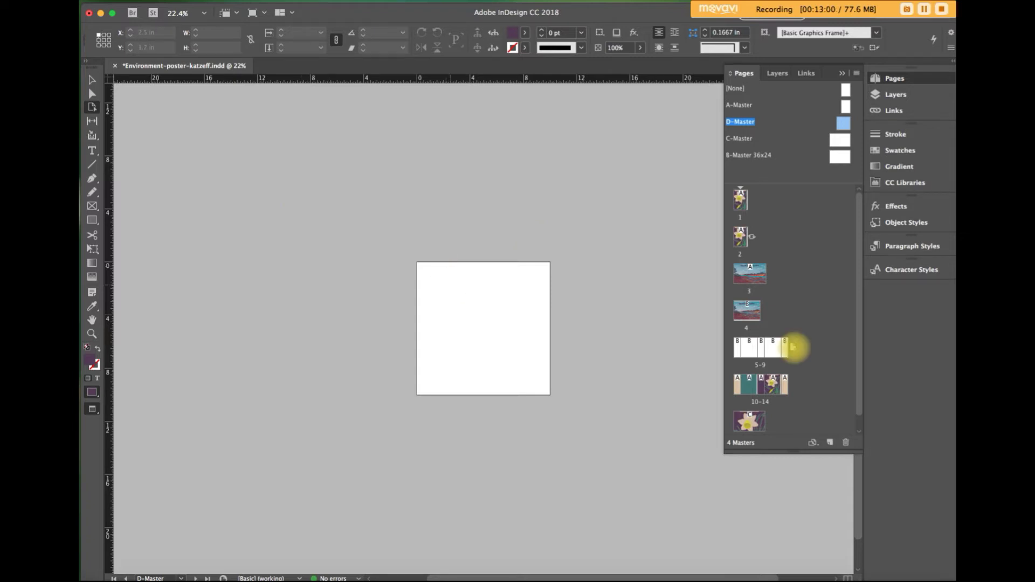
scroll(824, 358, down, 1)
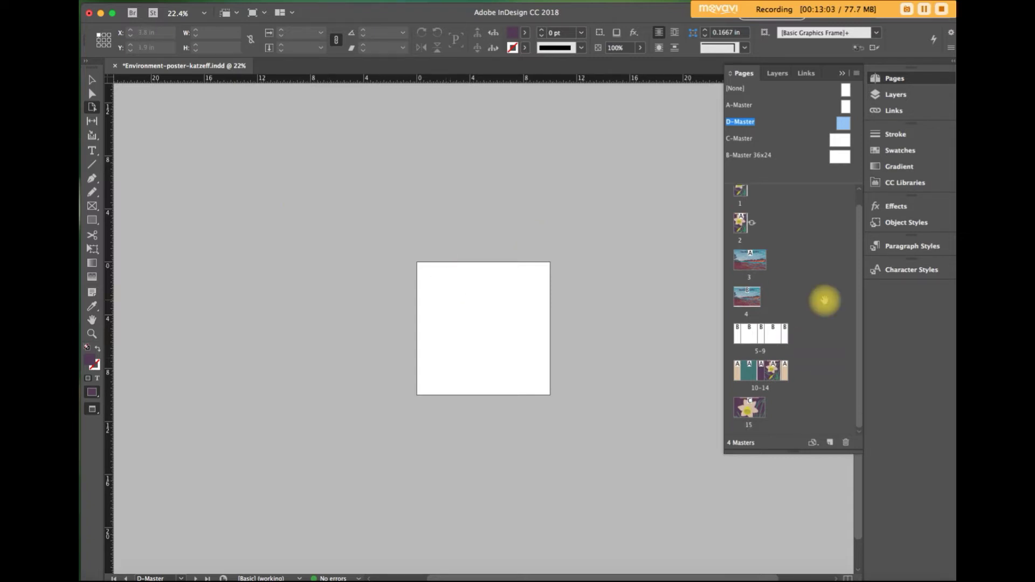
click(842, 120)
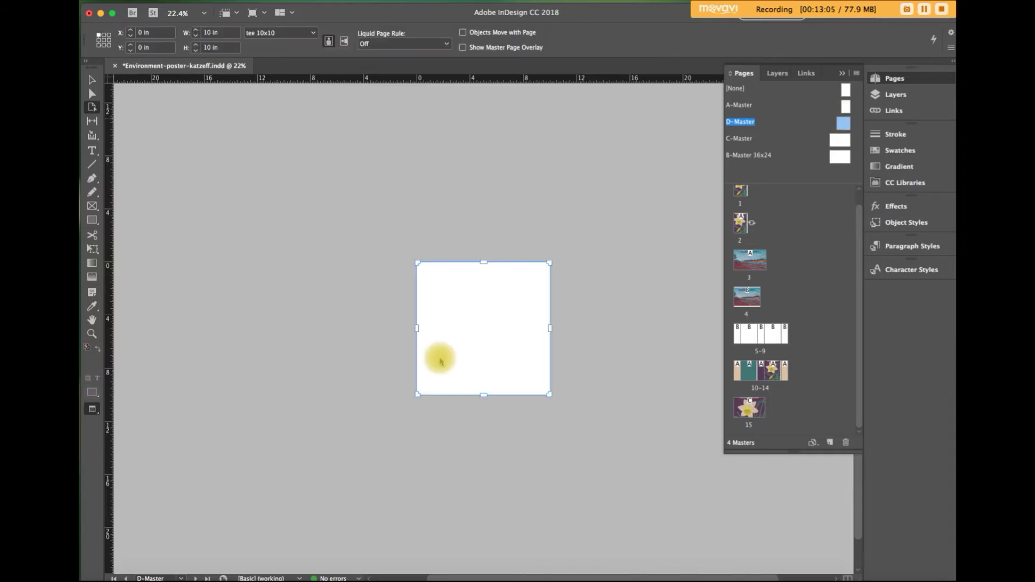
- Change the D-Master page width to 8 in, making it an 8 × 10 in portrait page
key(super+0)
click(519, 231)
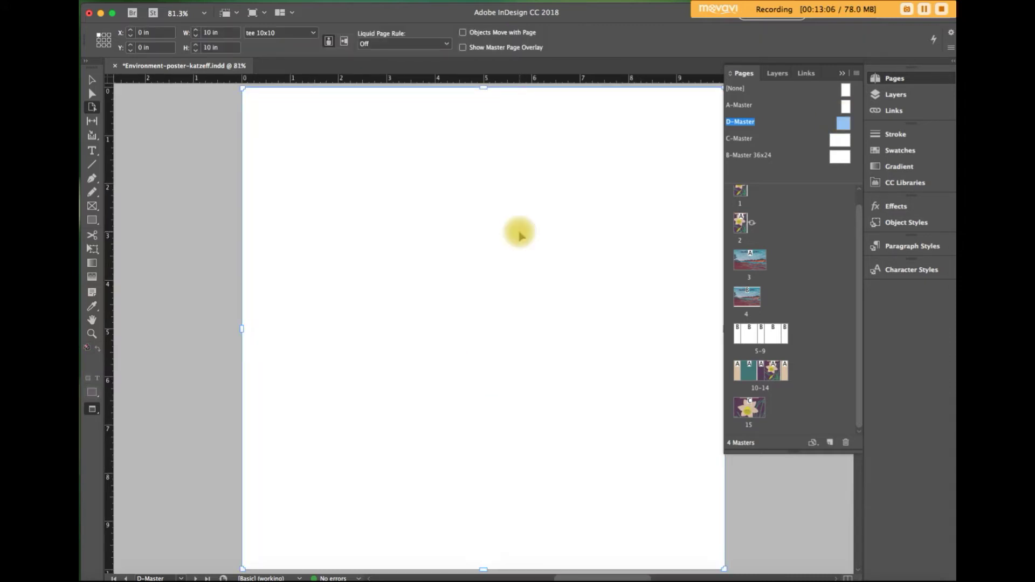
key(alt+super+0)
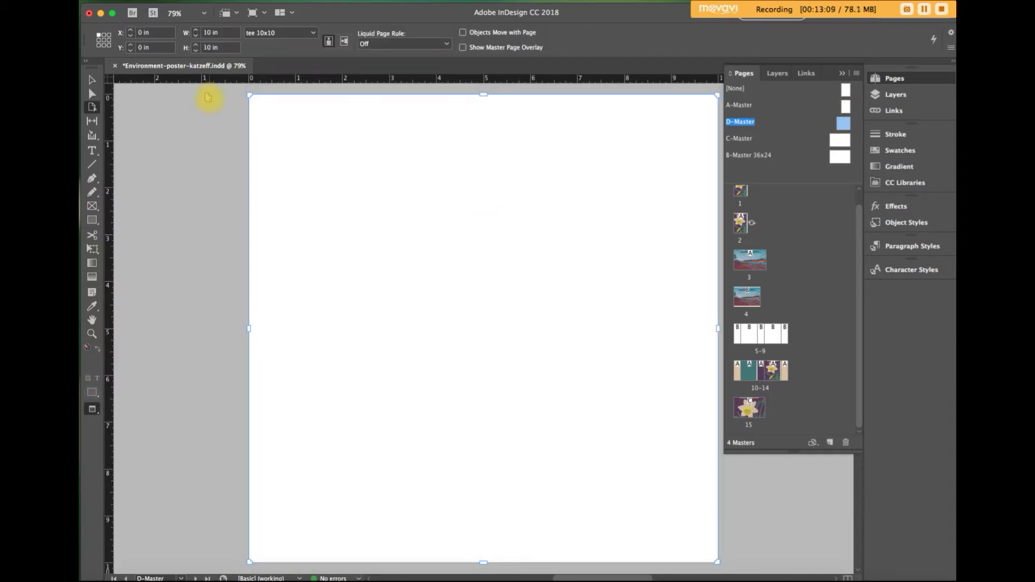
click(218, 32)
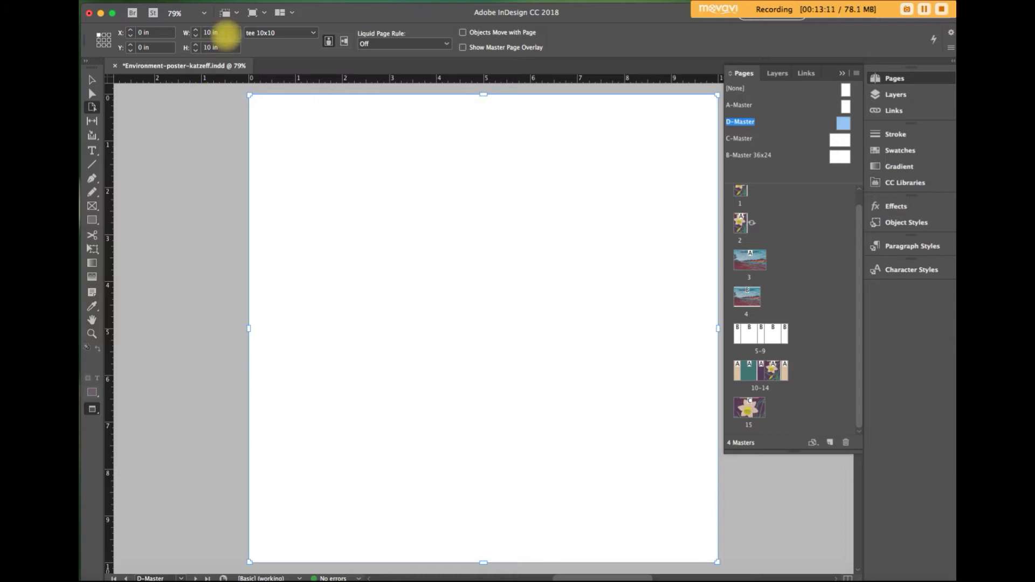
text(8)
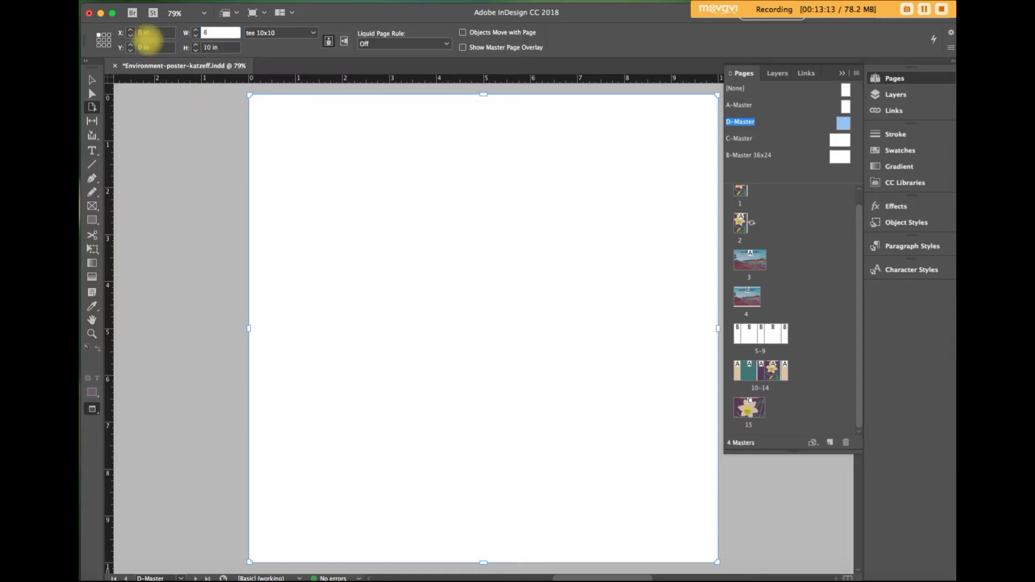
key(Return)
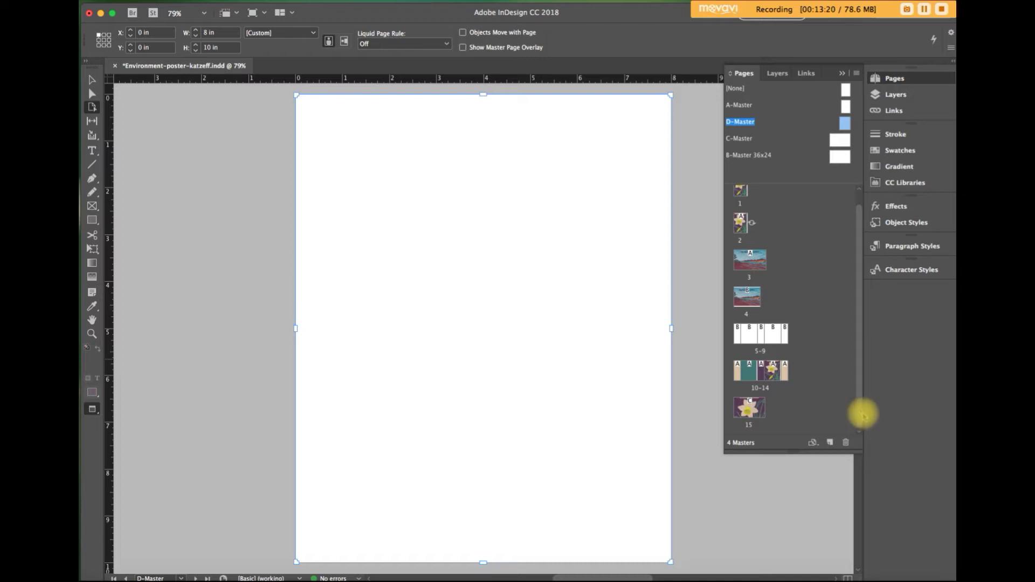
drag(793, 453, 797, 533)
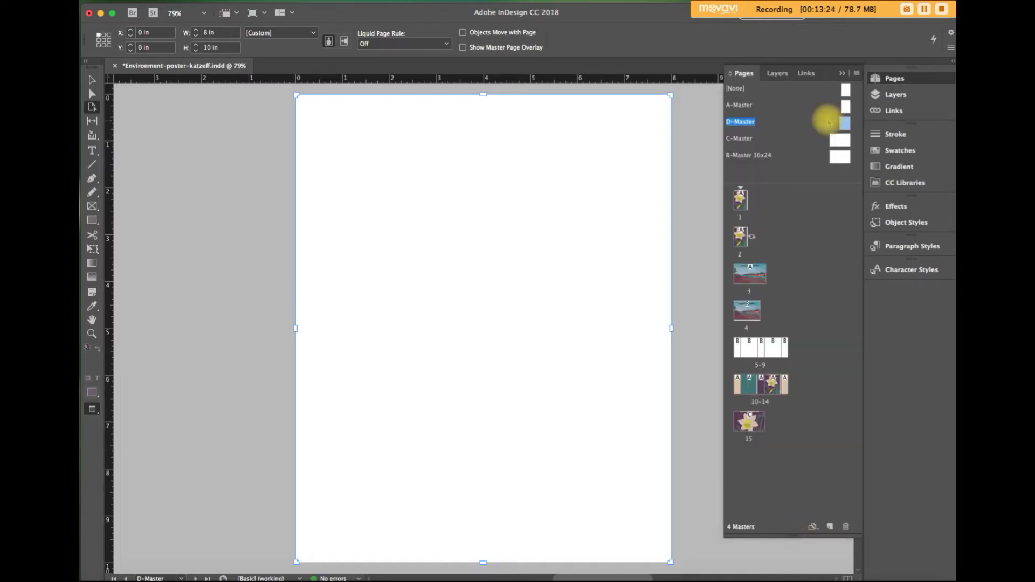
click(741, 124)
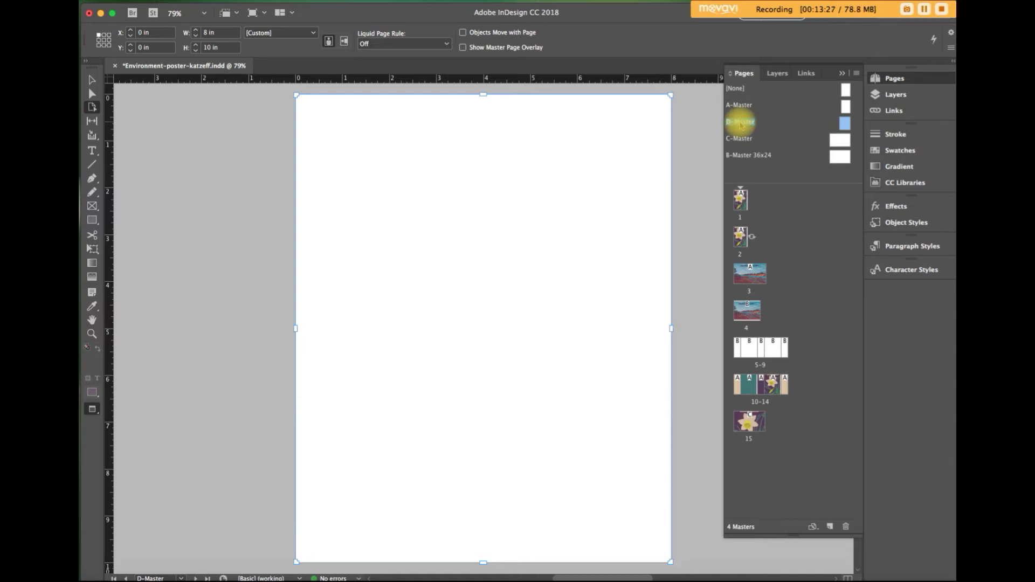
- In Master Options, rename D-Master to 'D-Master 8x10', then open that master
click(856, 73)
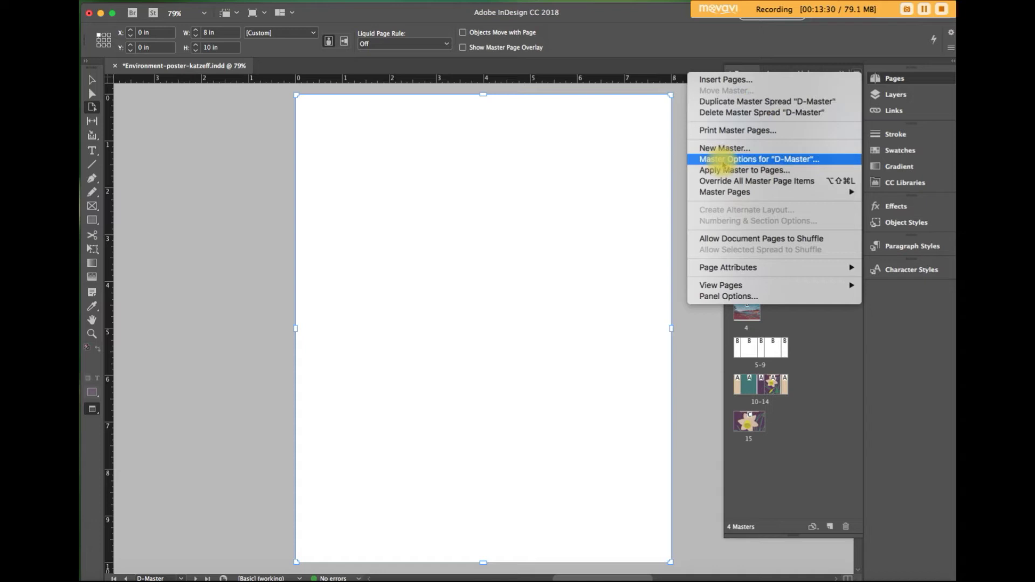
click(722, 160)
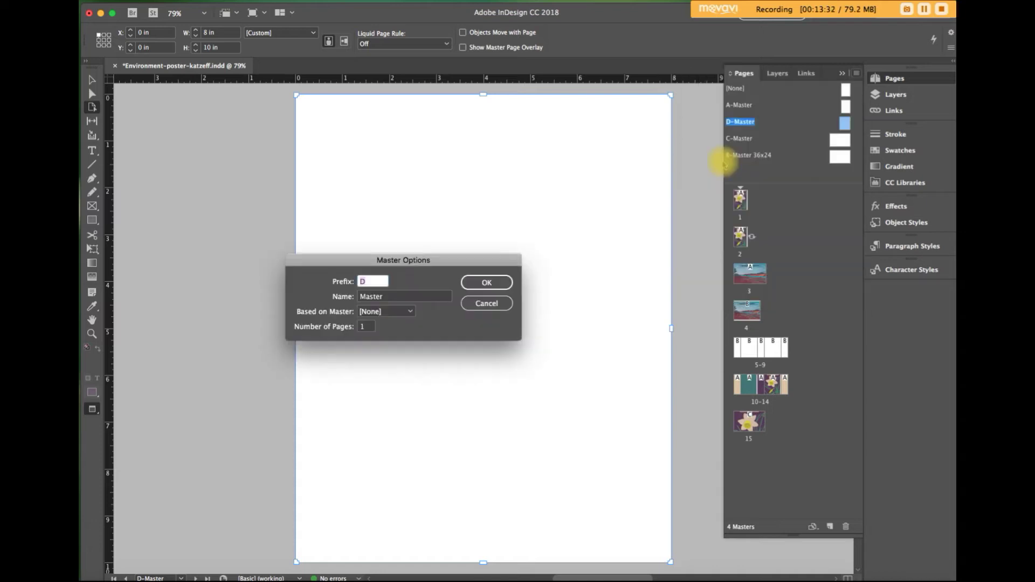
click(404, 295)
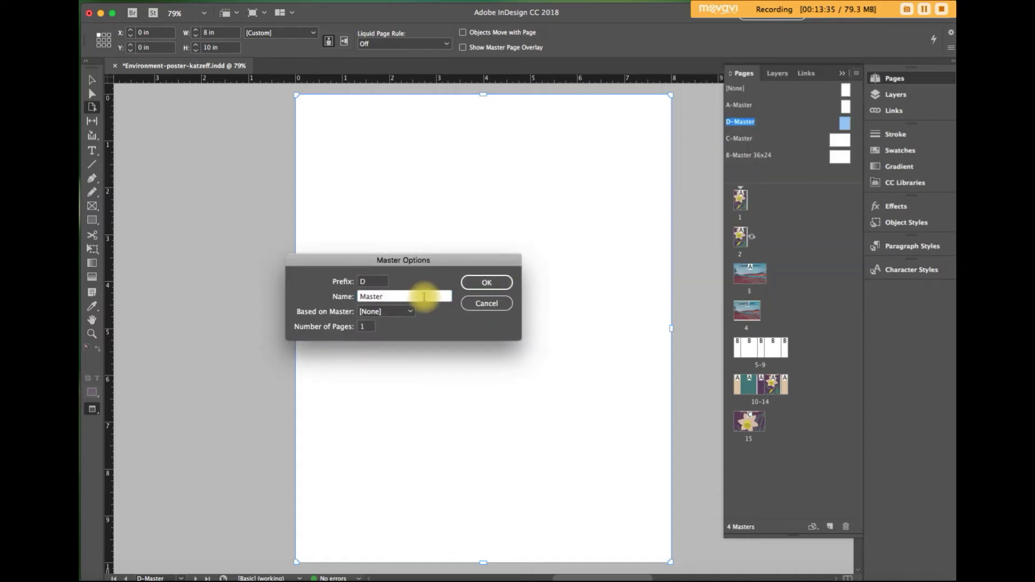
text(8x10)
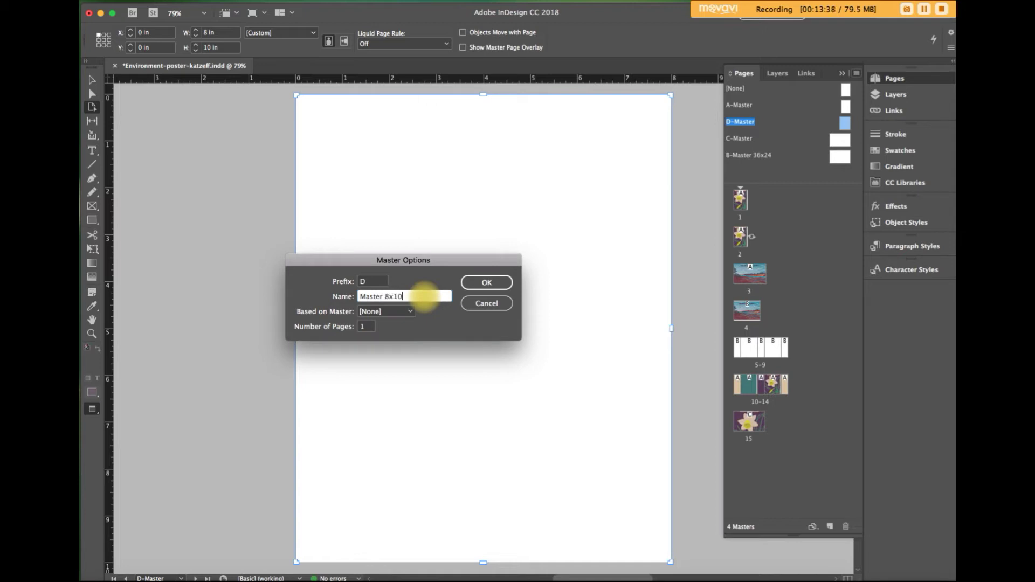
click(484, 281)
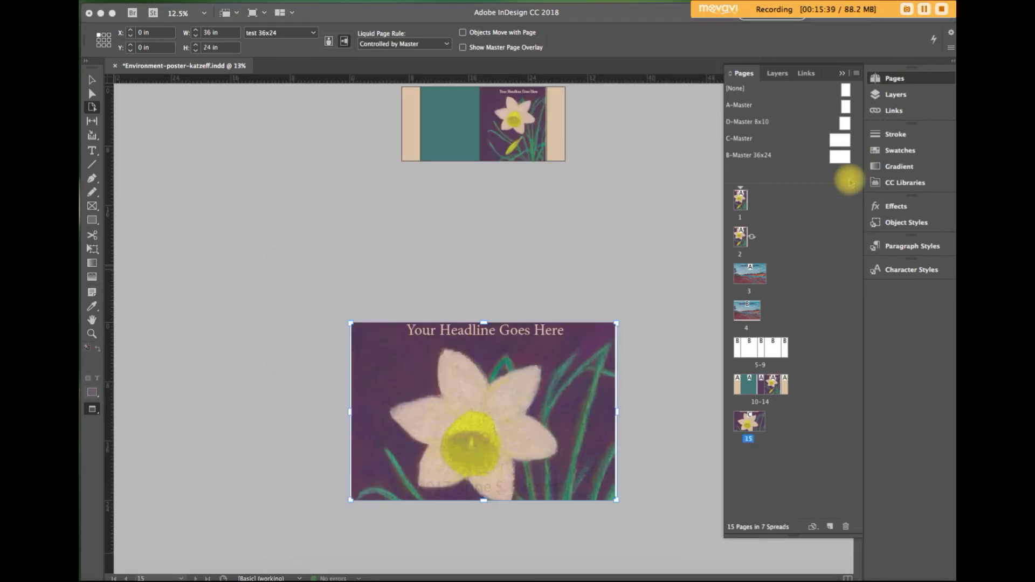
click(849, 182)
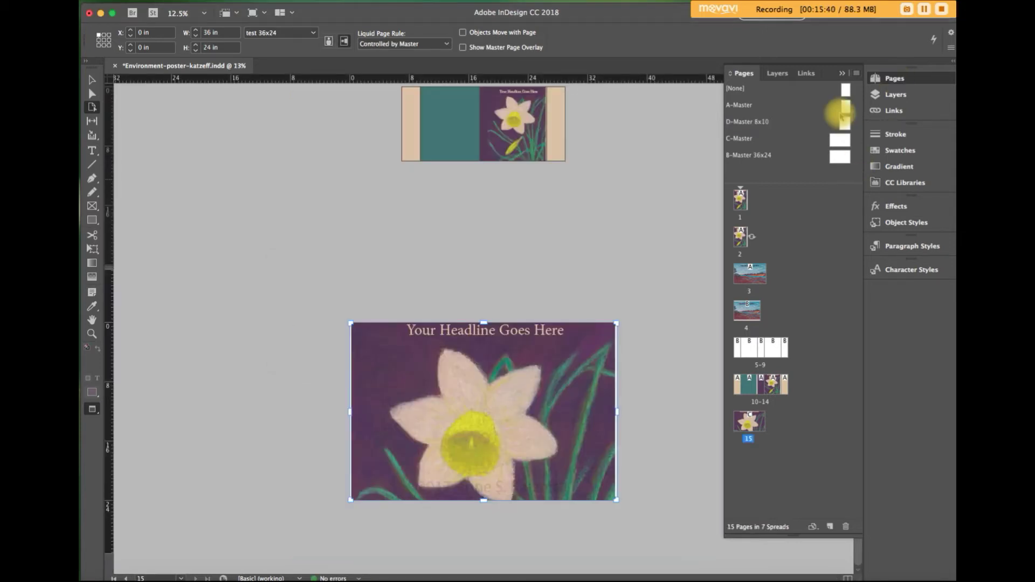
double_click(845, 124)
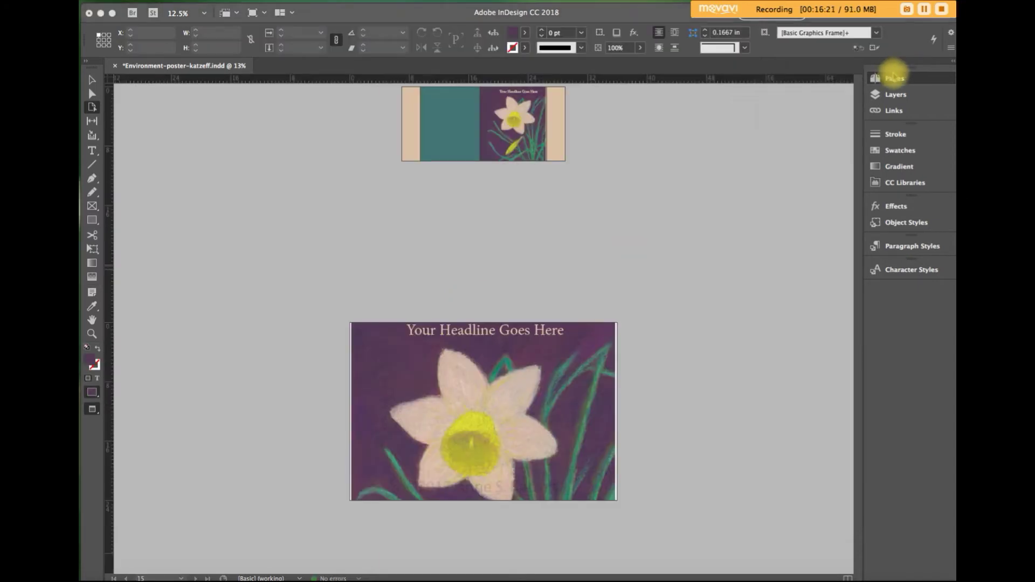
- Insert page 16 after page 15, apply D-Master 8x10, and use the master's 8×10 page size
click(889, 76)
click(765, 423)
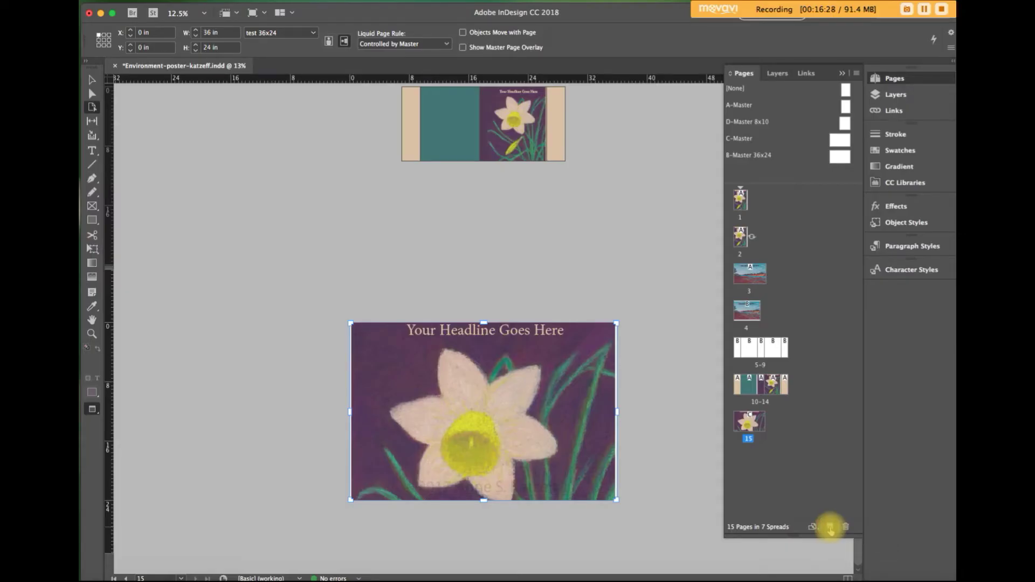
click(830, 527)
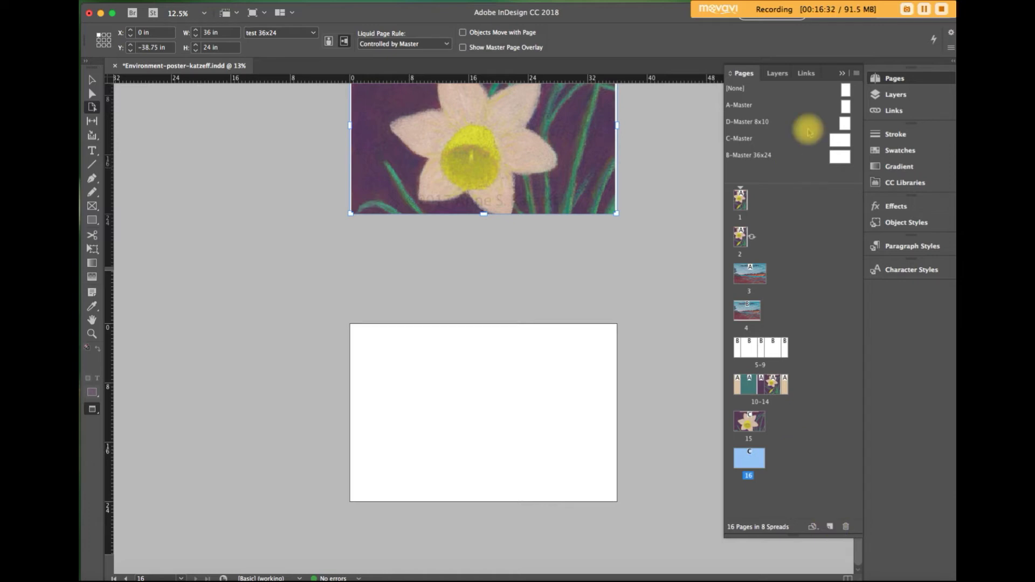
click(845, 123)
drag(833, 404, 750, 458)
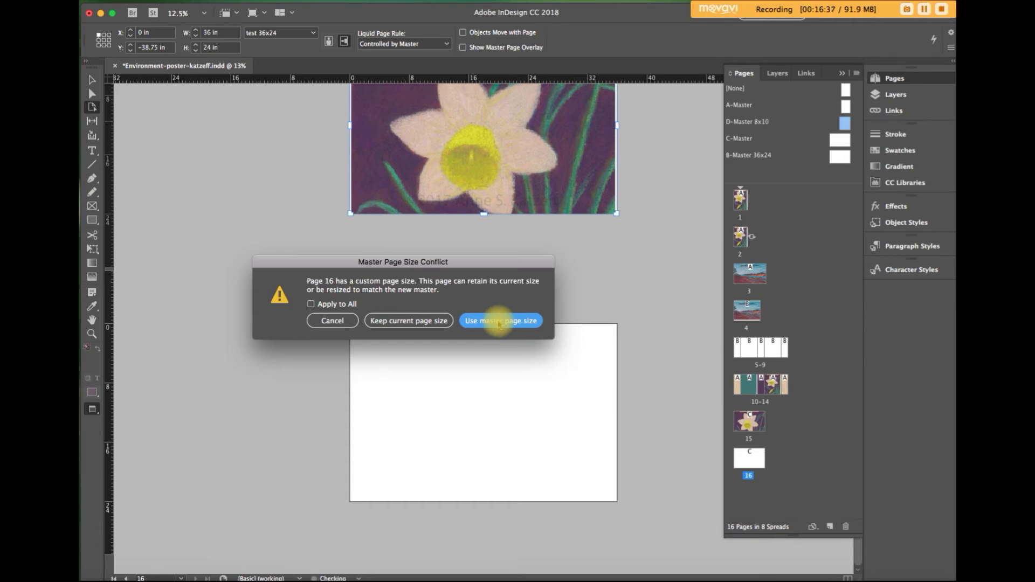
click(499, 322)
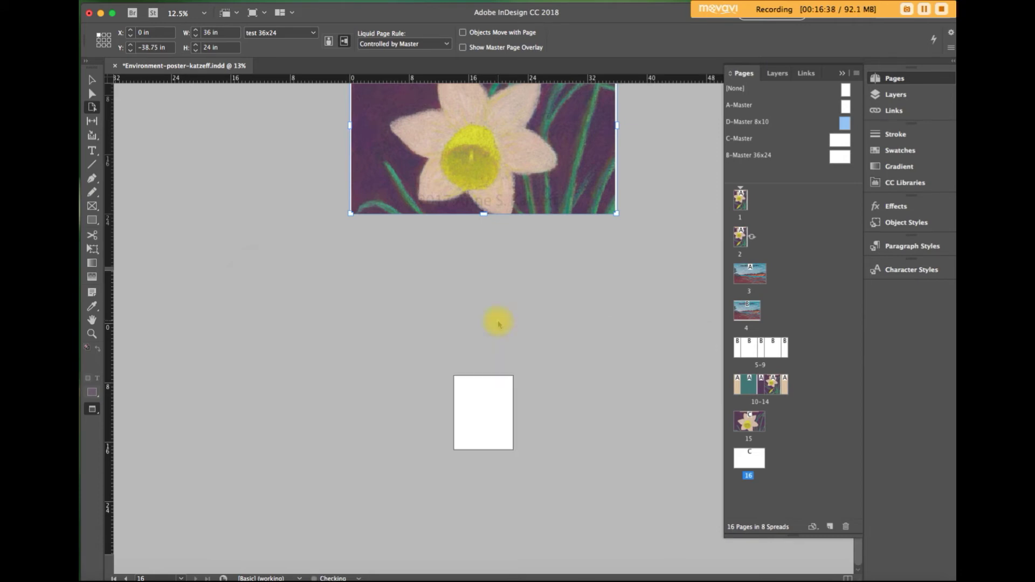
- Duplicate page 16 as page 17 and drag it beside page 16 to form the 16–17 spread
click(742, 458)
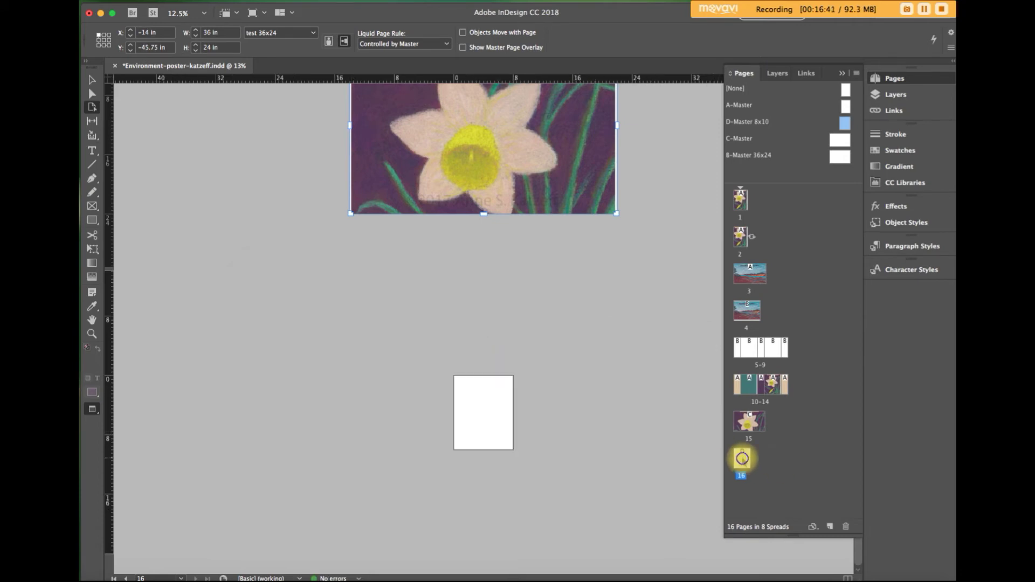
right_click(742, 458)
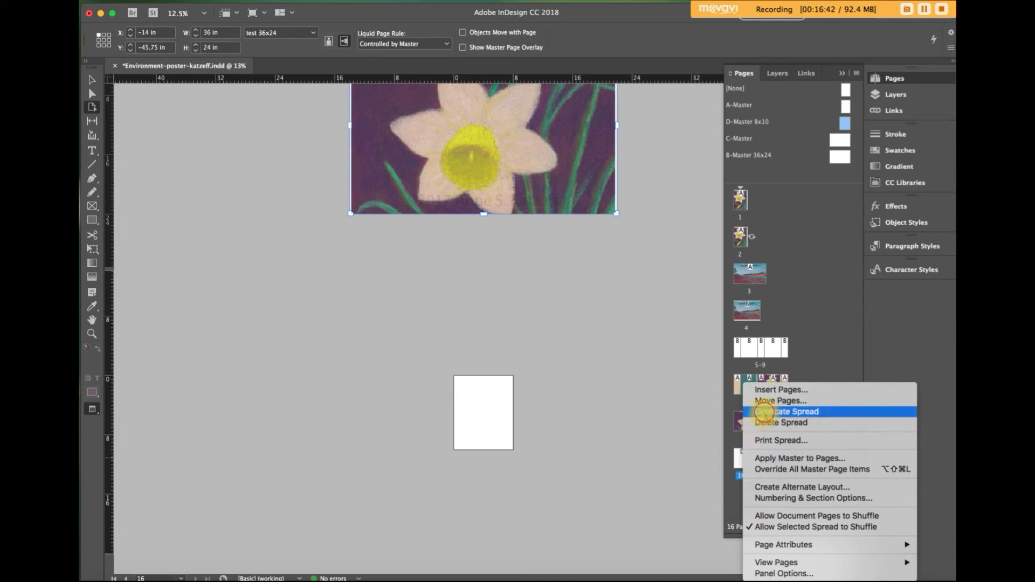
click(764, 412)
click(742, 498)
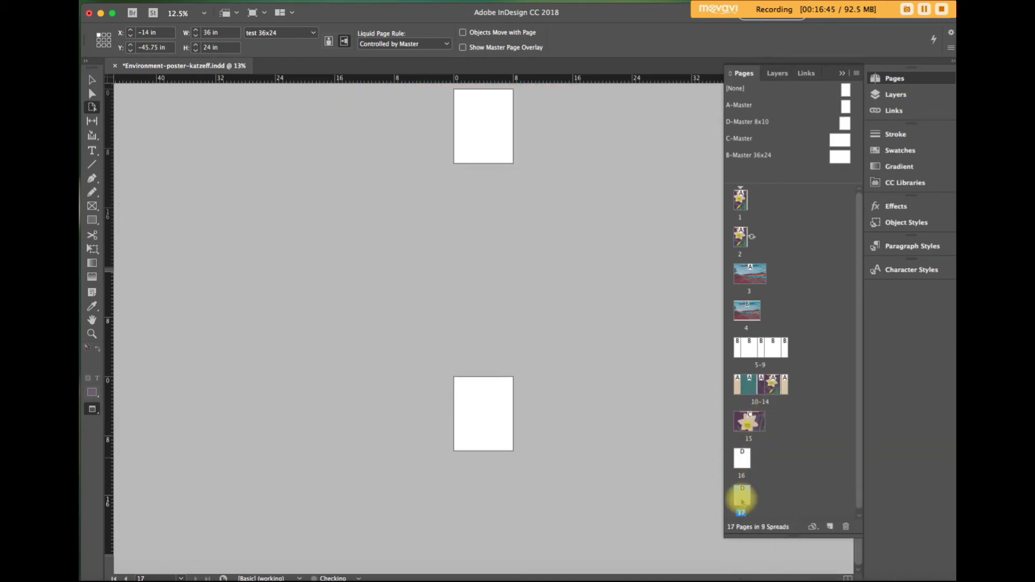
drag(742, 499, 750, 460)
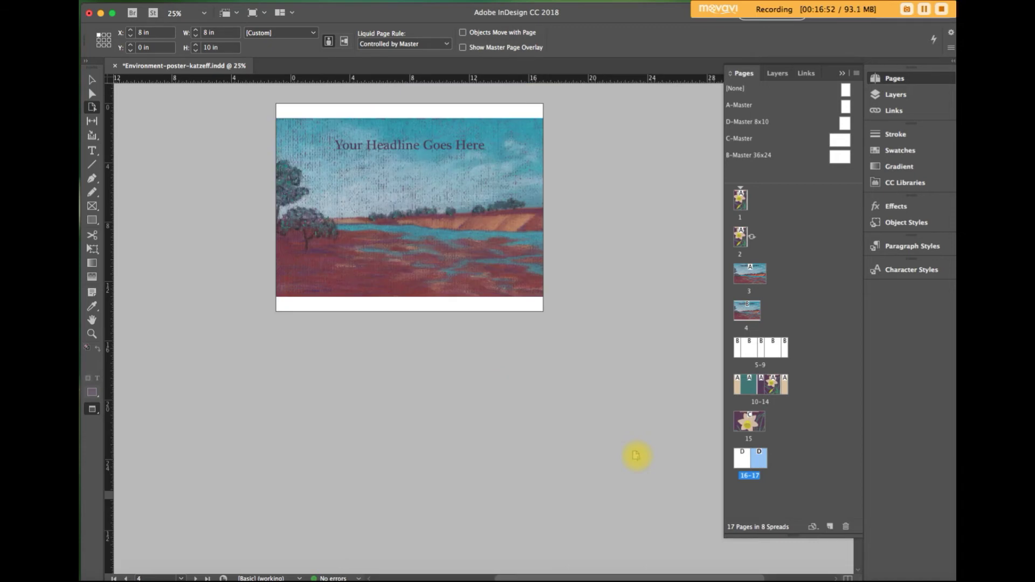
double_click(743, 461)
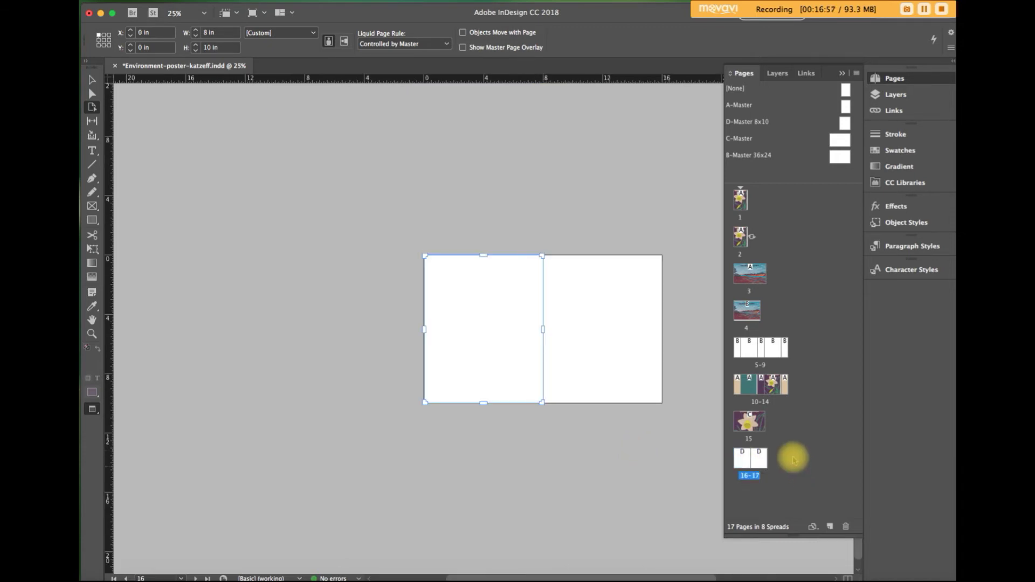
- Duplicate page 17 to create a new page 18
click(764, 463)
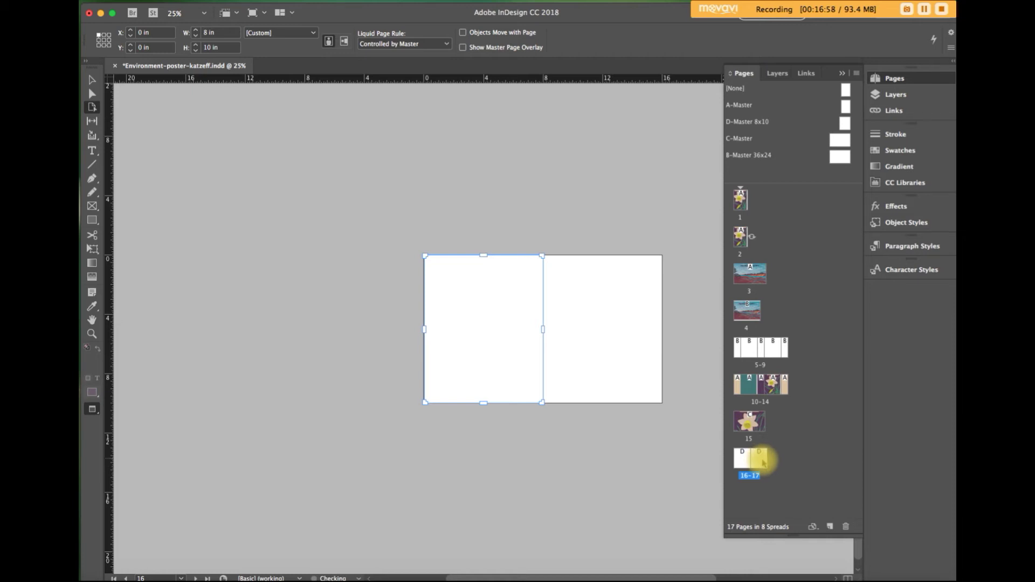
right_click(763, 463)
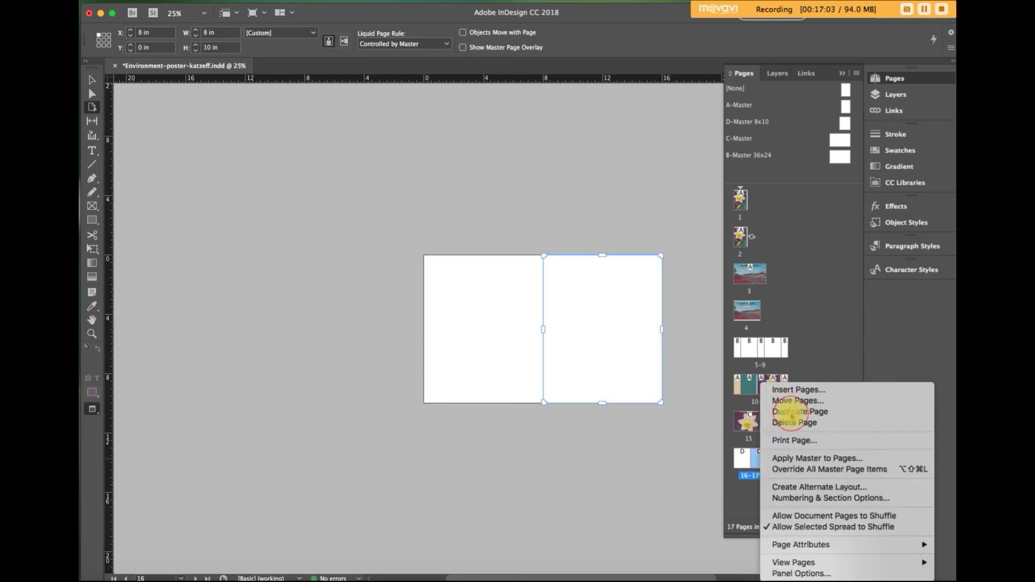
click(790, 411)
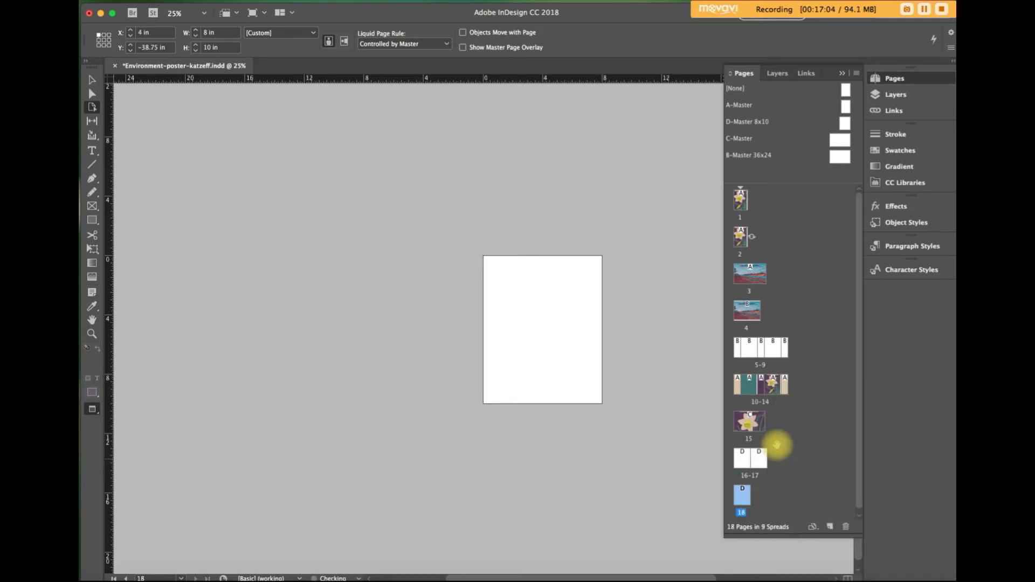
- Attach page 18 to the right of the 16–17 spread, forming a three-page 16–18 spread
click(742, 495)
double_click(767, 460)
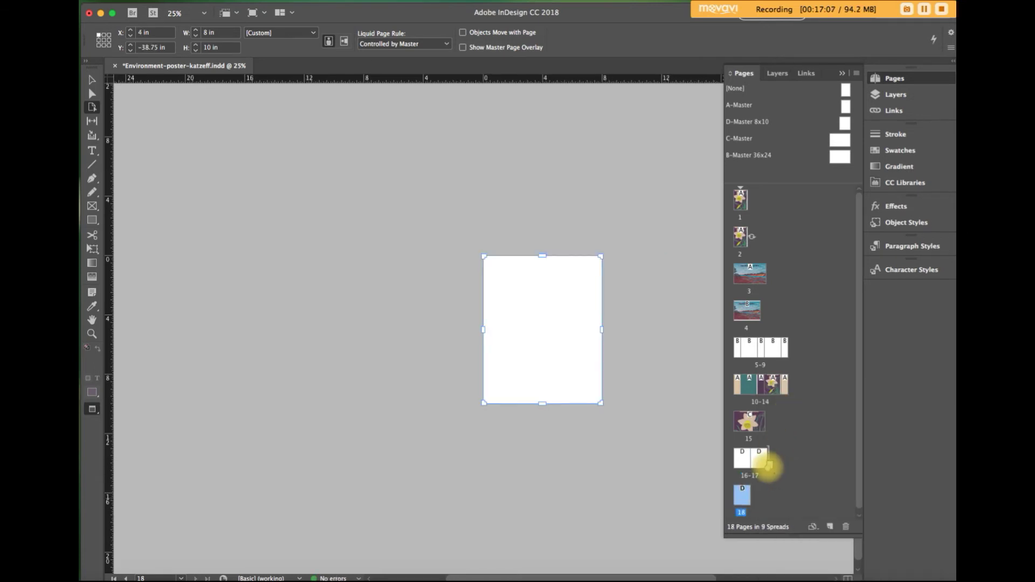
drag(780, 476, 779, 474)
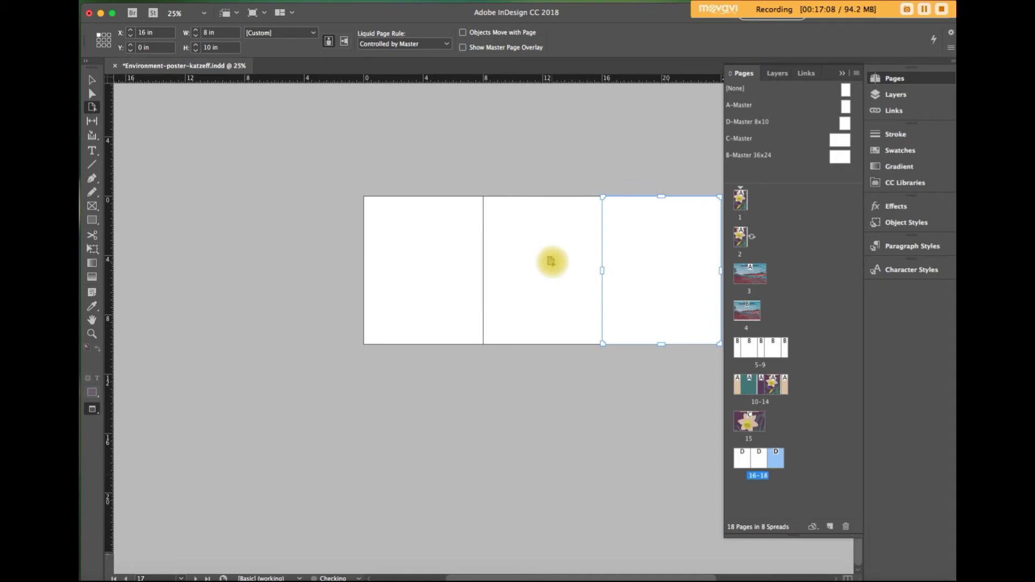
double_click(747, 460)
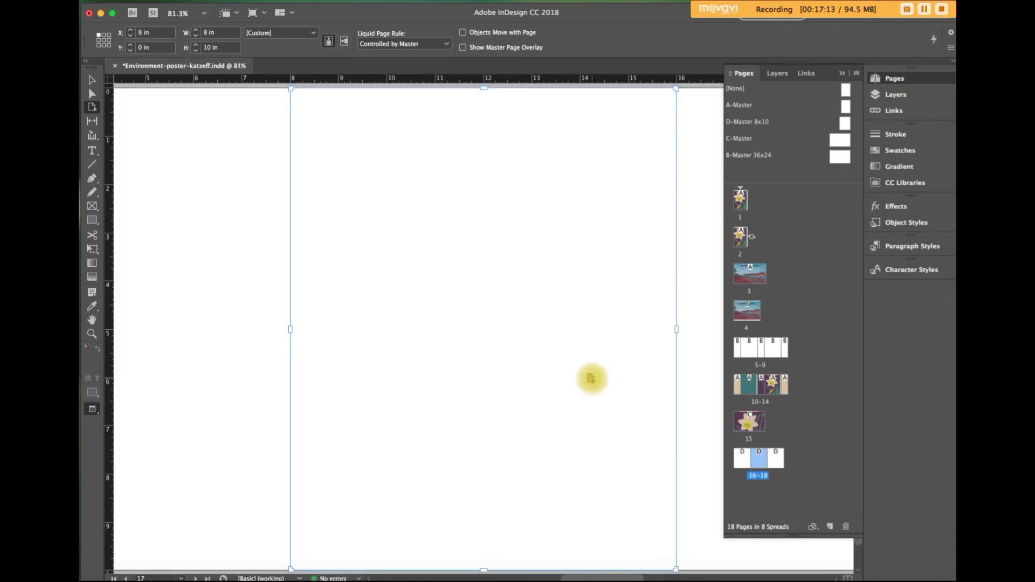
key(super+minus)
click(761, 462)
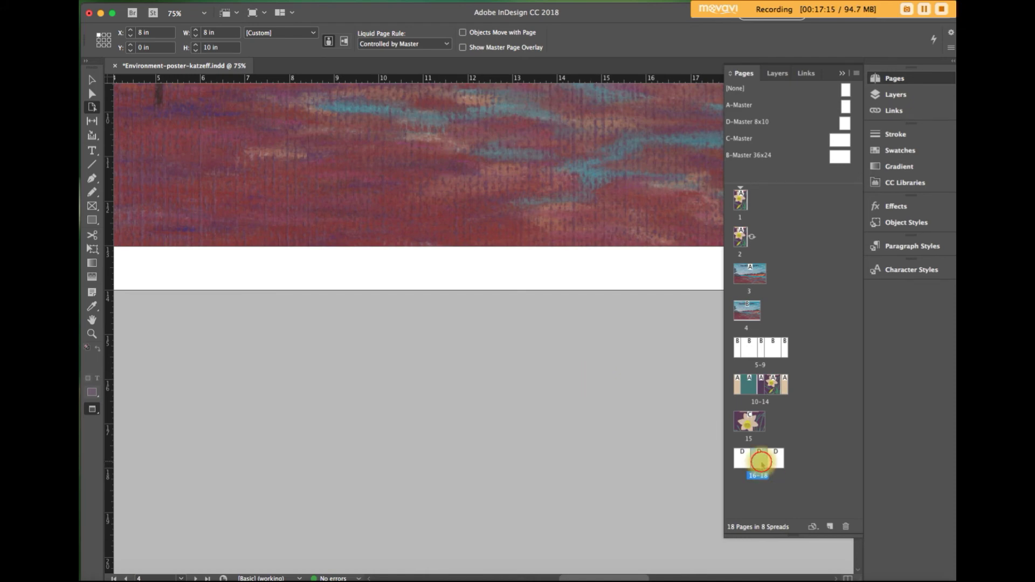
double_click(760, 461)
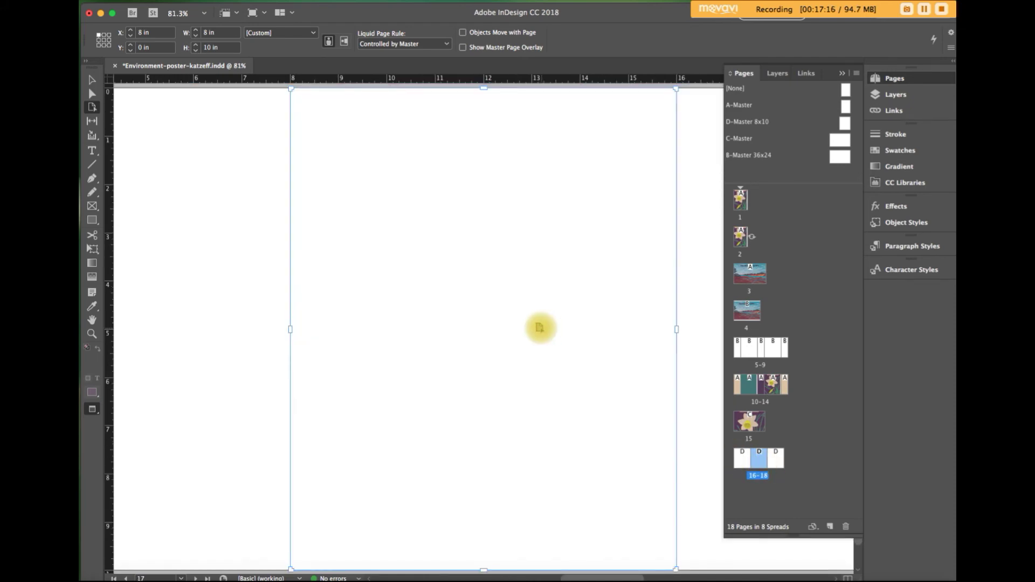
- Resize the middle page 17 to the 1-inch 'spine 1' preset (1 × 10 in)
click(92, 108)
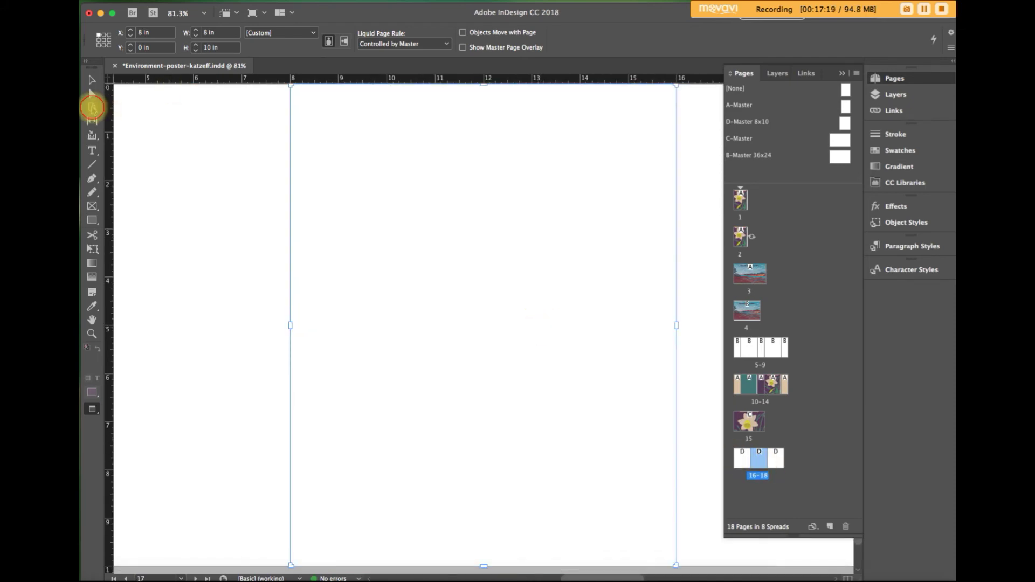
scroll(396, 154, up, 5)
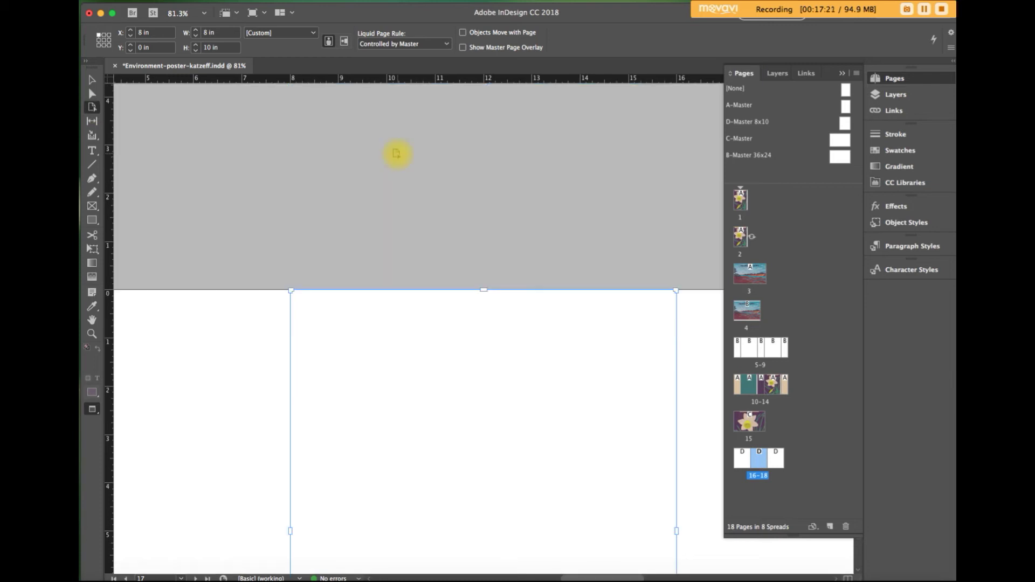
scroll(397, 153, down, 1)
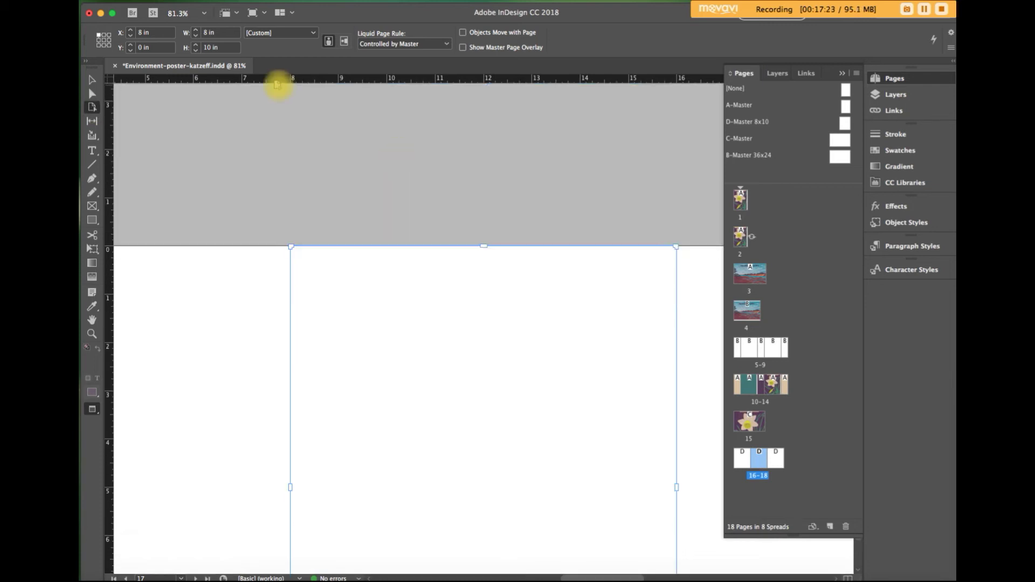
click(311, 33)
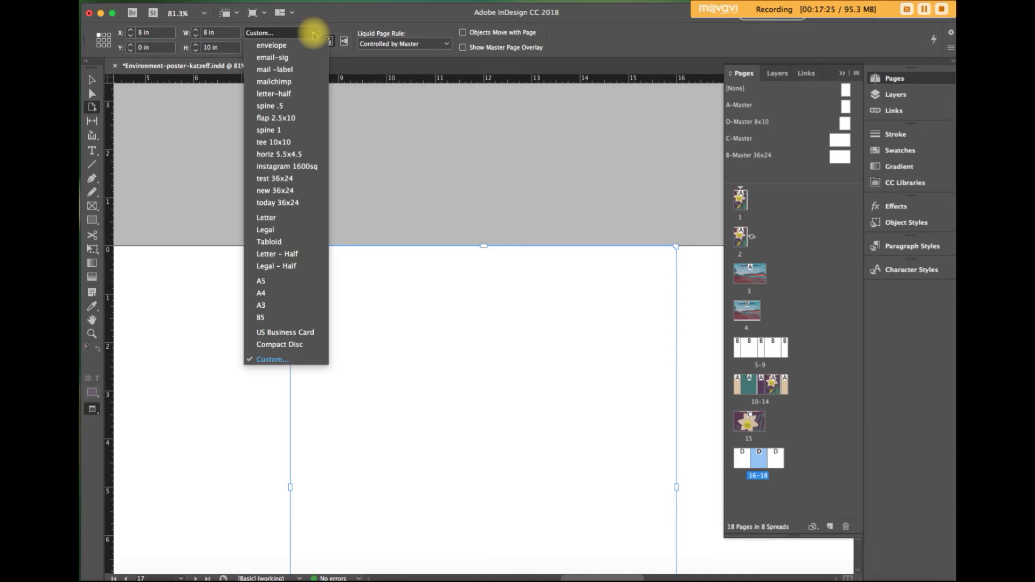
click(269, 130)
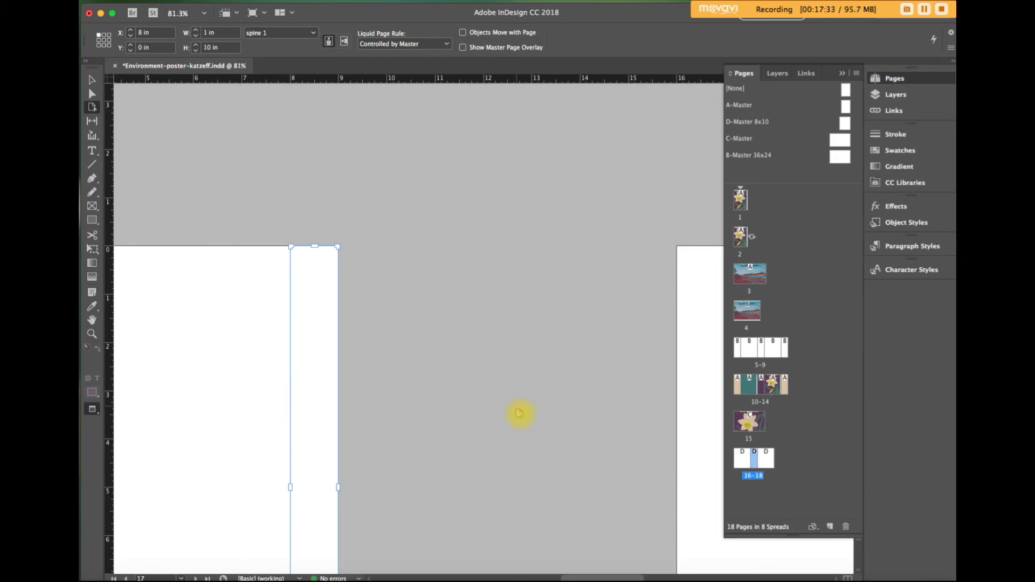
scroll(519, 413, down, 3)
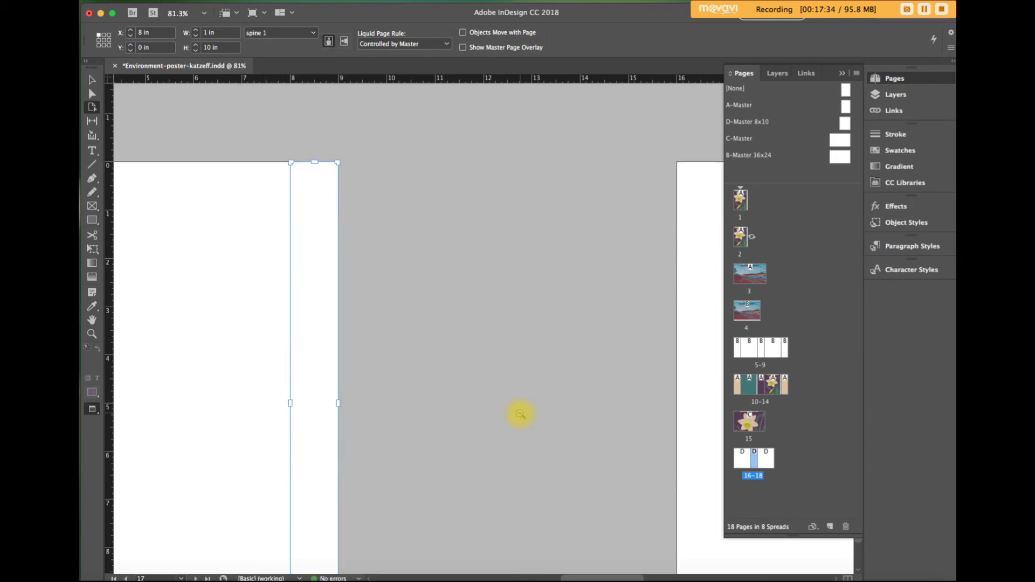
- Zoom out and move the right-hand cover page flush against the spine
alt+click(520, 414)
alt+click(505, 402)
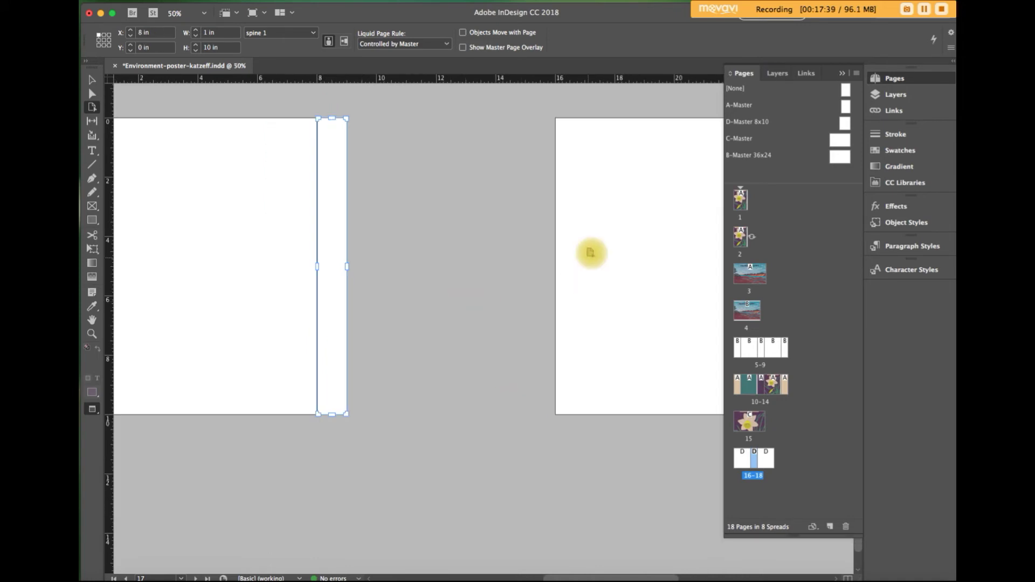
click(595, 213)
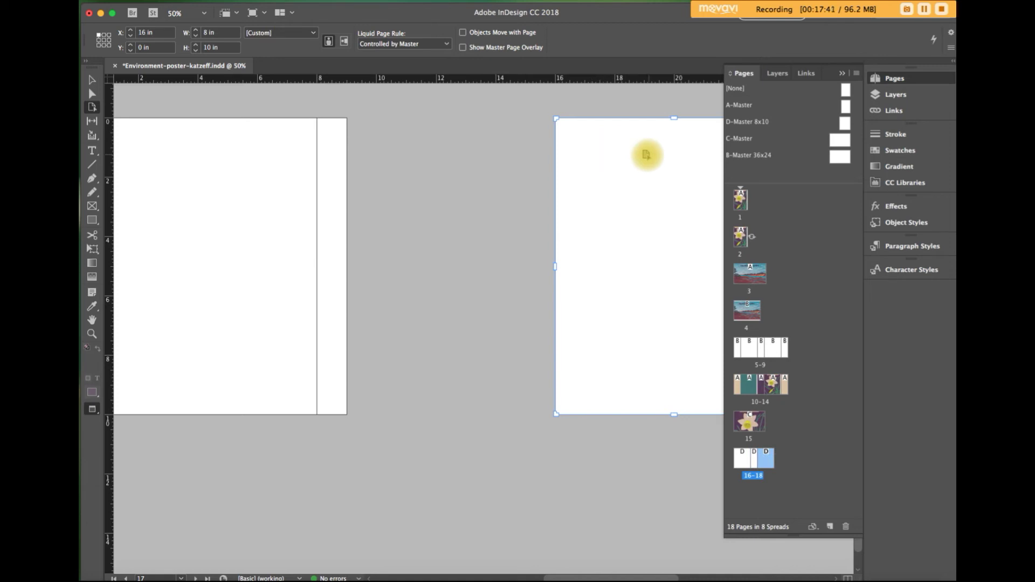
drag(564, 159, 454, 157)
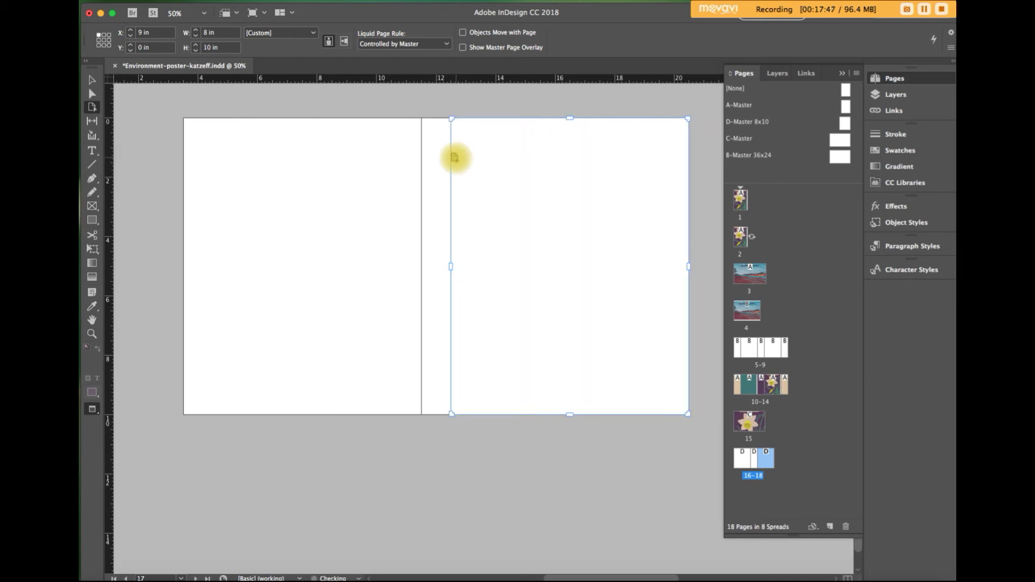
click(804, 486)
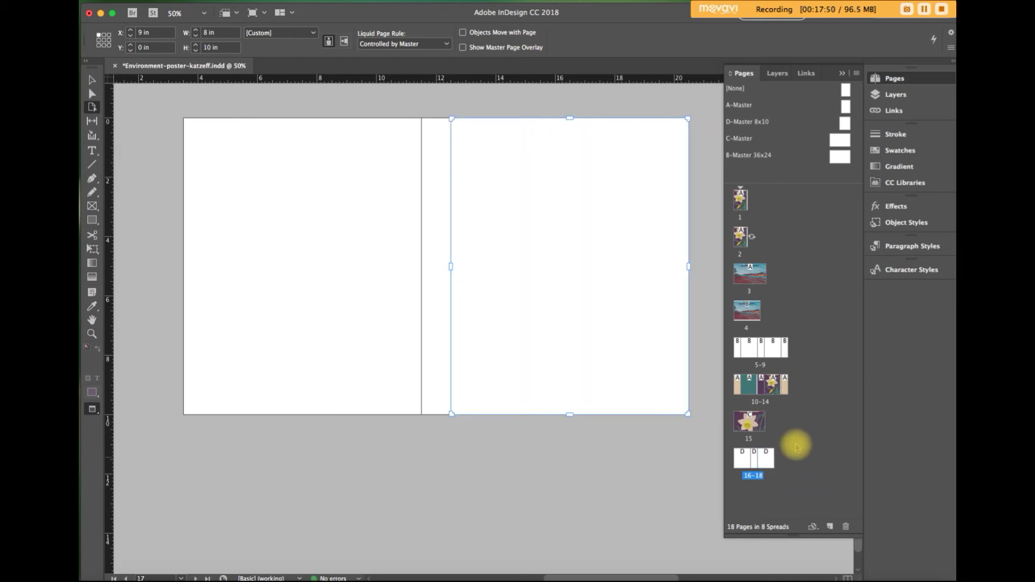
- Duplicate page 16 and move the new page 19 into the cover spread
click(743, 458)
right_click(741, 461)
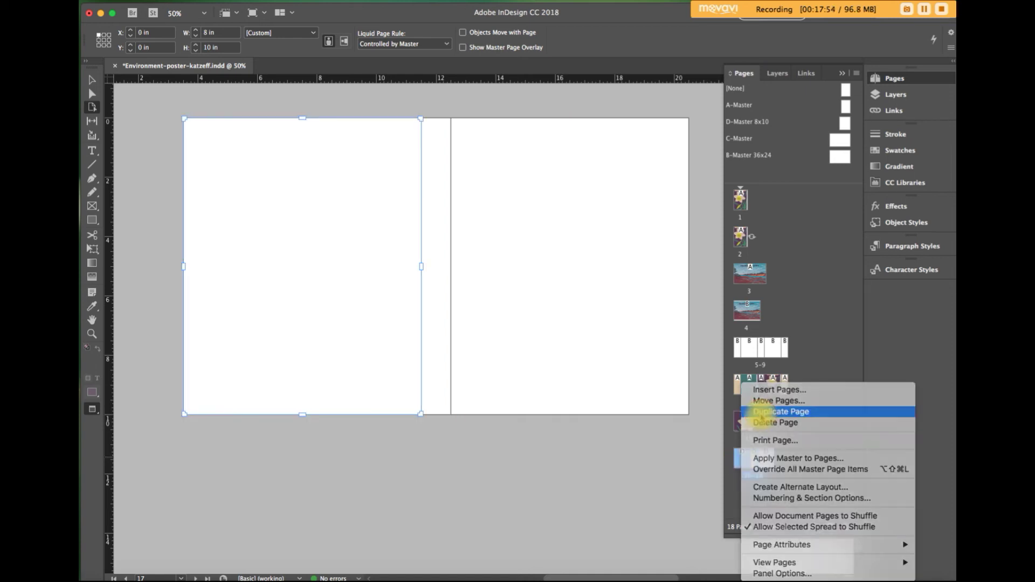
click(764, 412)
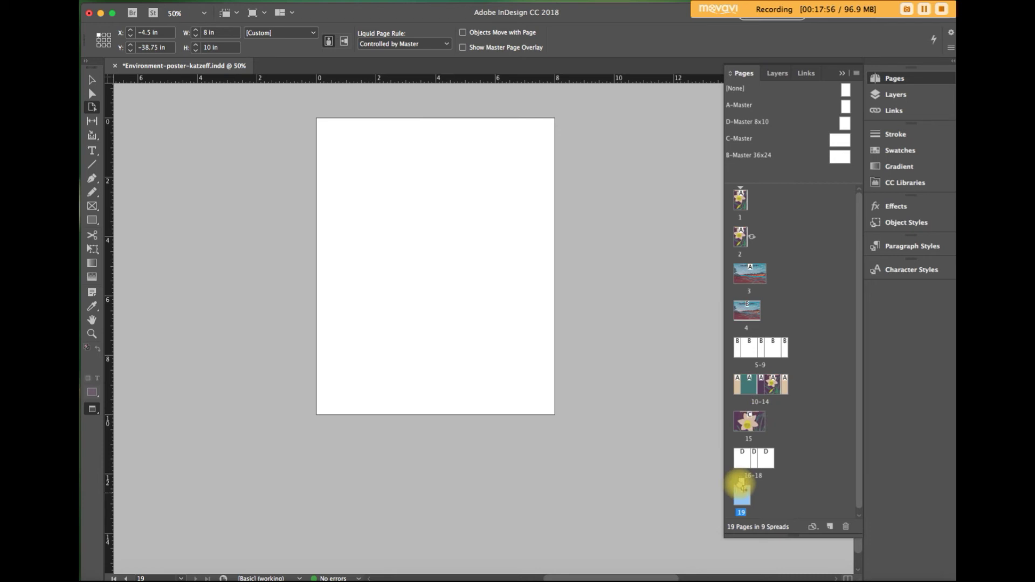
drag(742, 488, 733, 466)
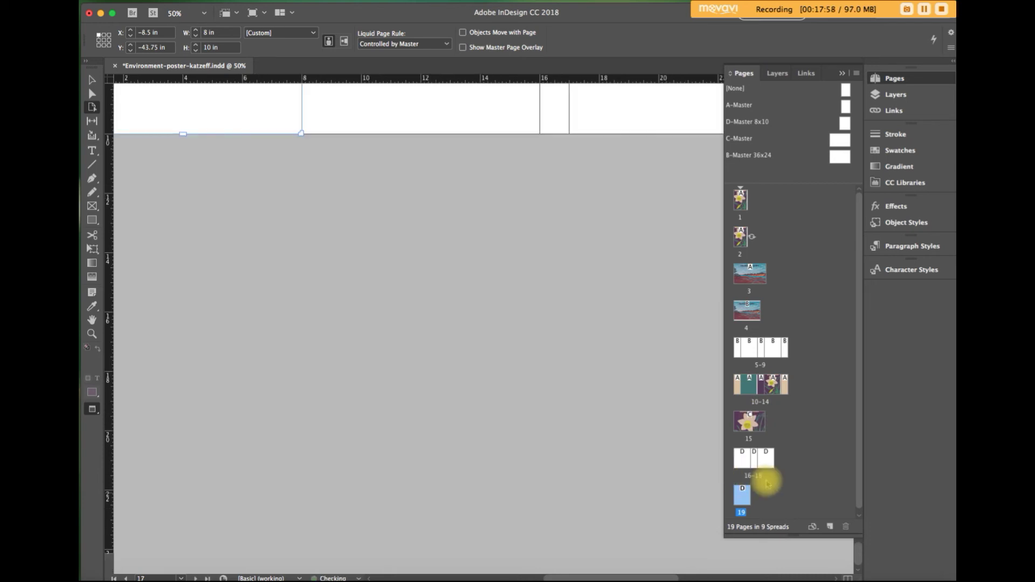
- Duplicate page 19 as a separate spare page 20
right_click(782, 456)
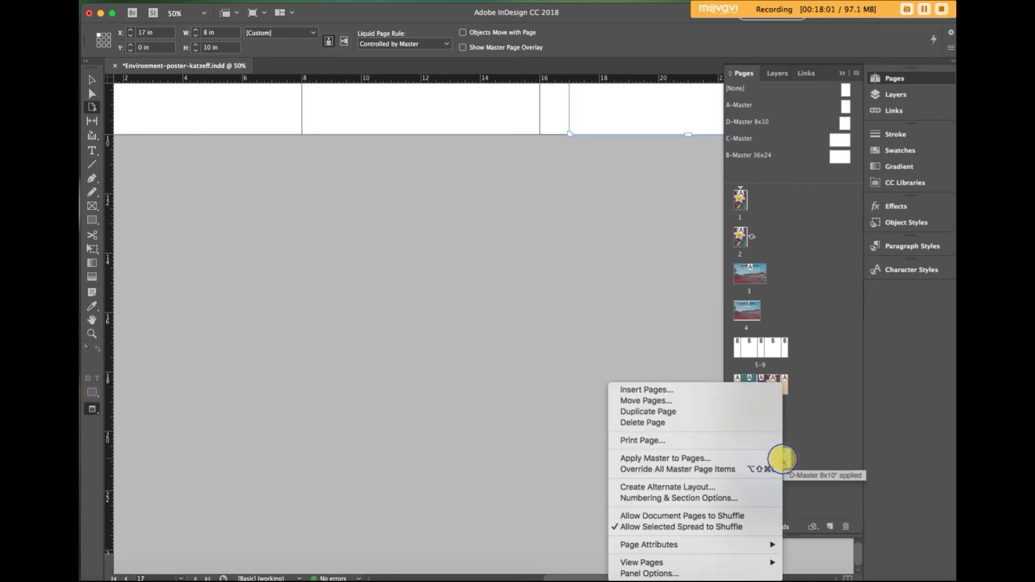
click(667, 412)
click(743, 497)
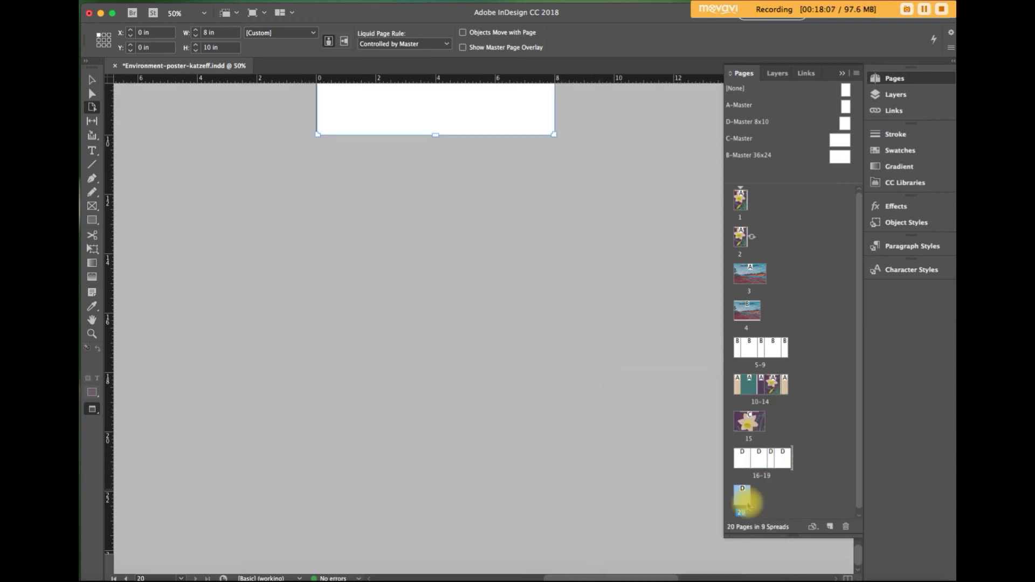
drag(740, 494, 739, 456)
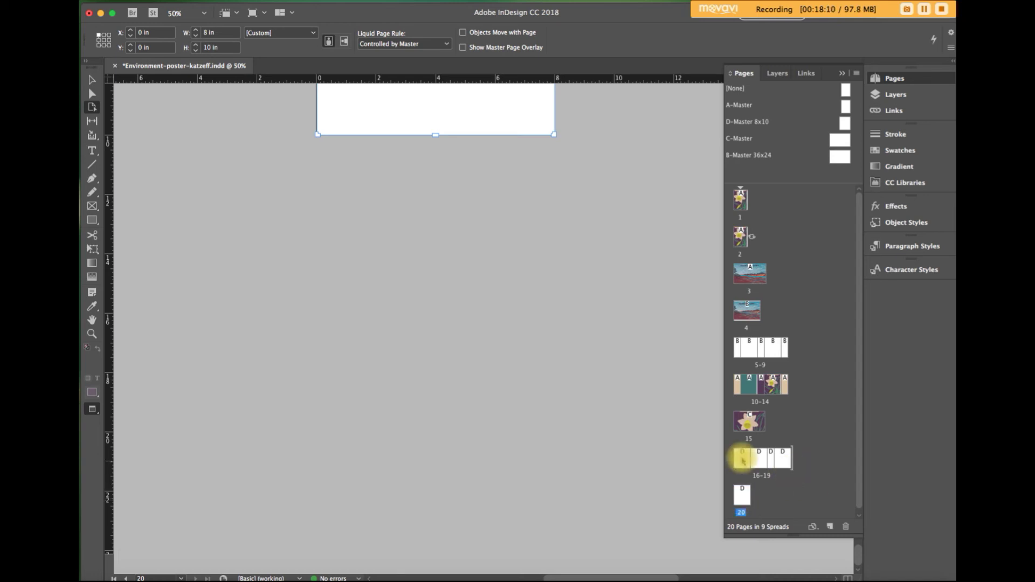
click(733, 458)
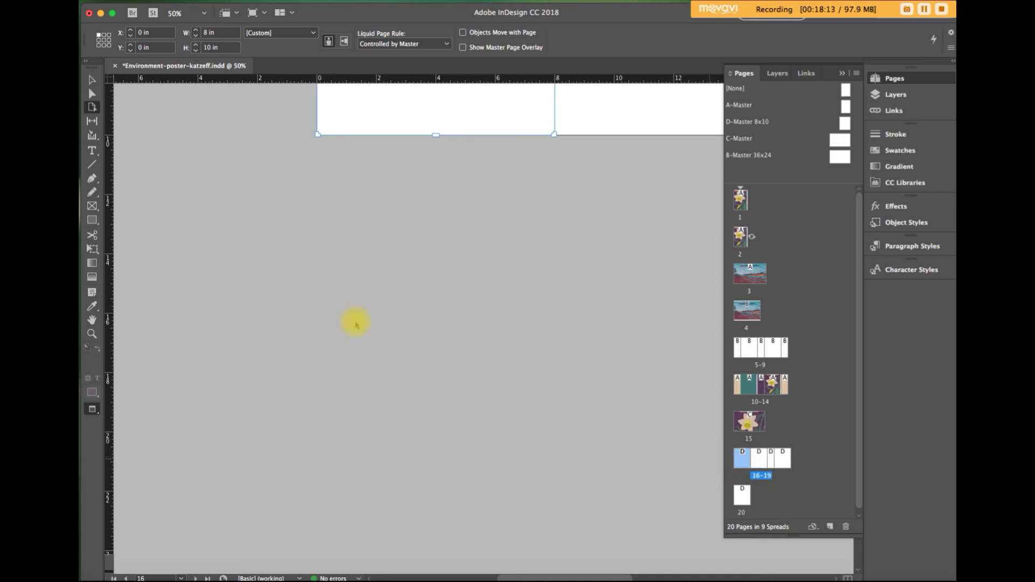
scroll(355, 319, up, 5)
- Resize page 16 to the flap 2.5x10 preset with a top-right reference point, keeping it joined
scroll(353, 321, down, 5)
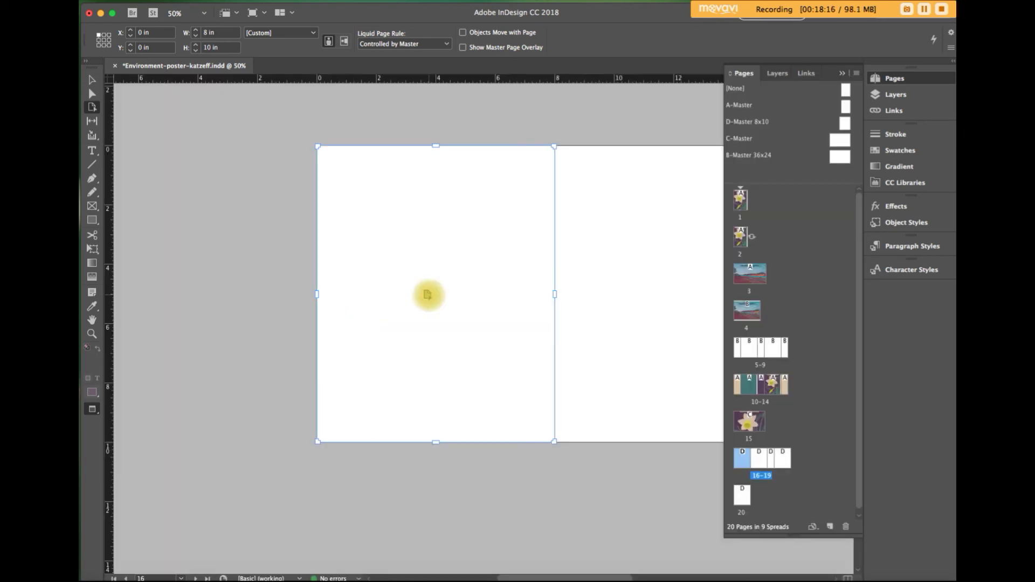
click(314, 34)
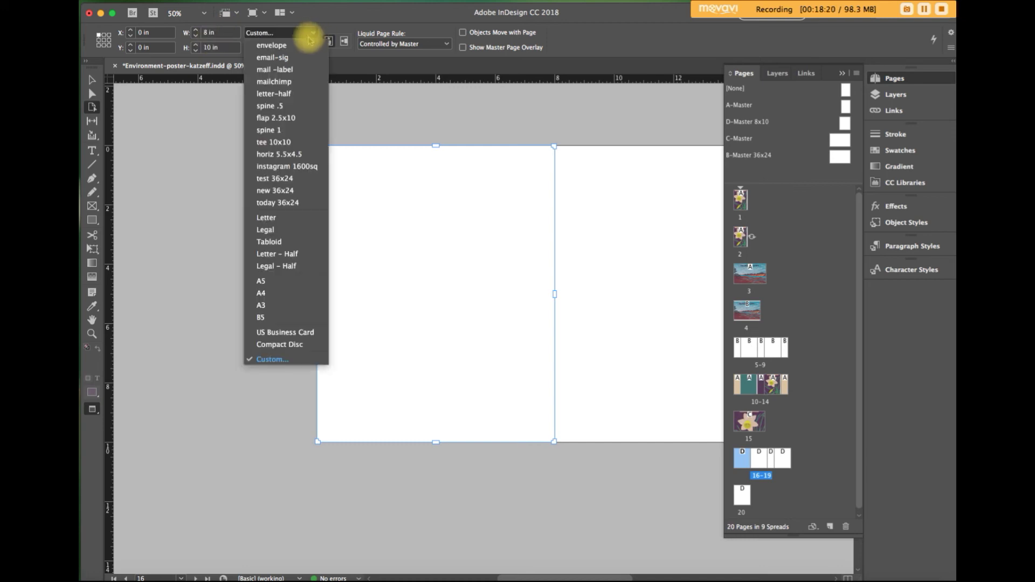
click(276, 117)
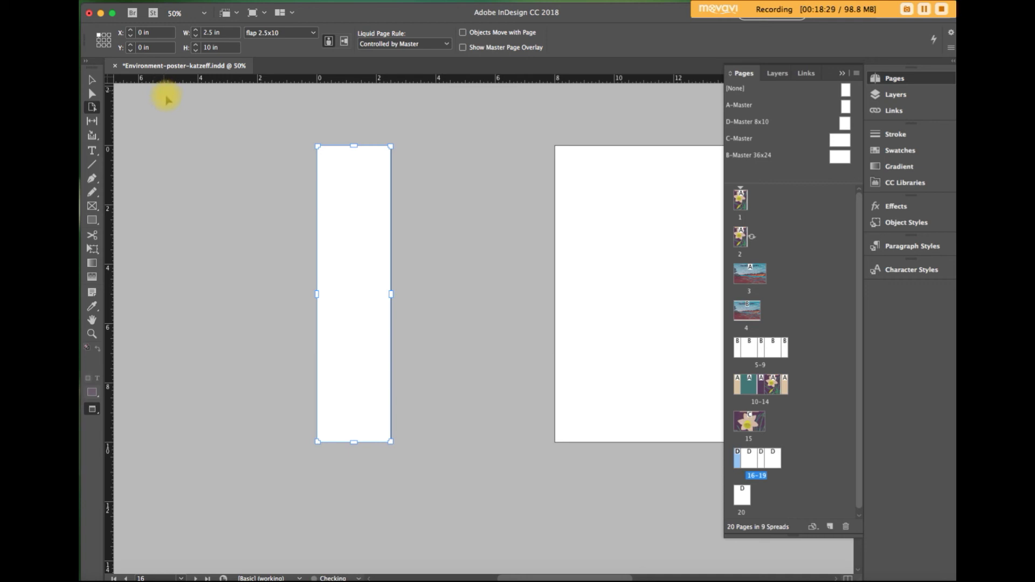
key(super+z)
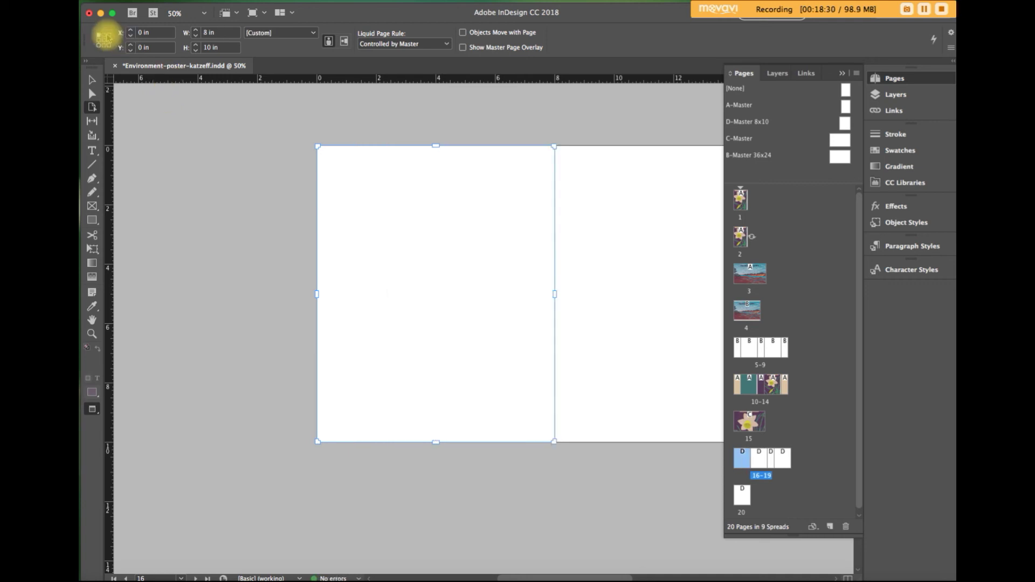
click(108, 33)
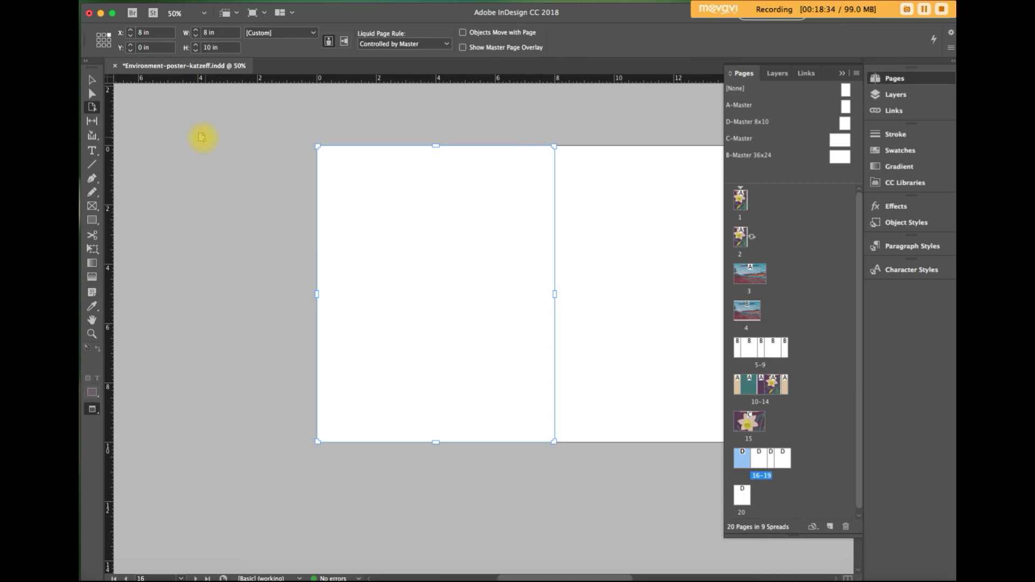
click(313, 34)
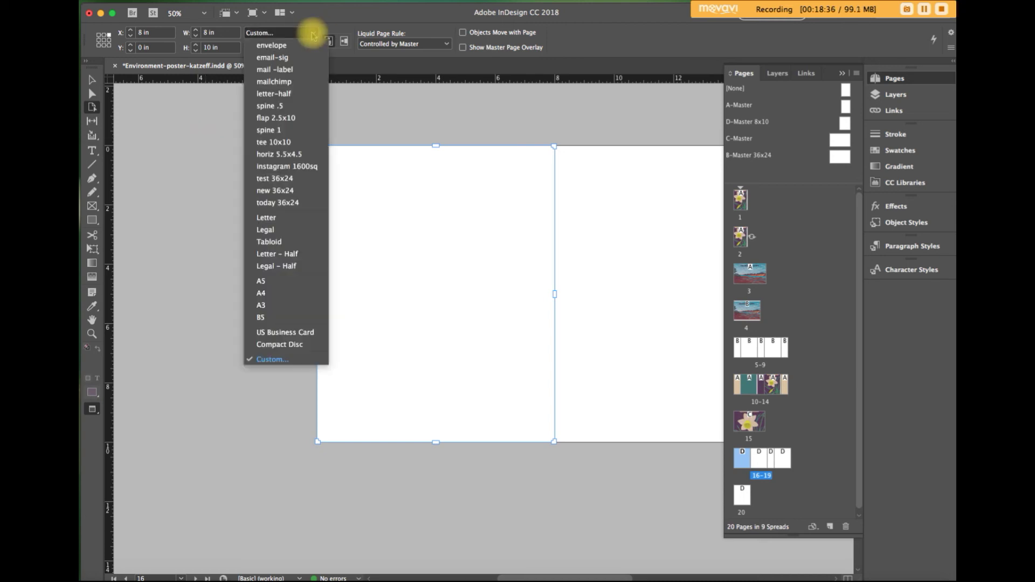
click(282, 118)
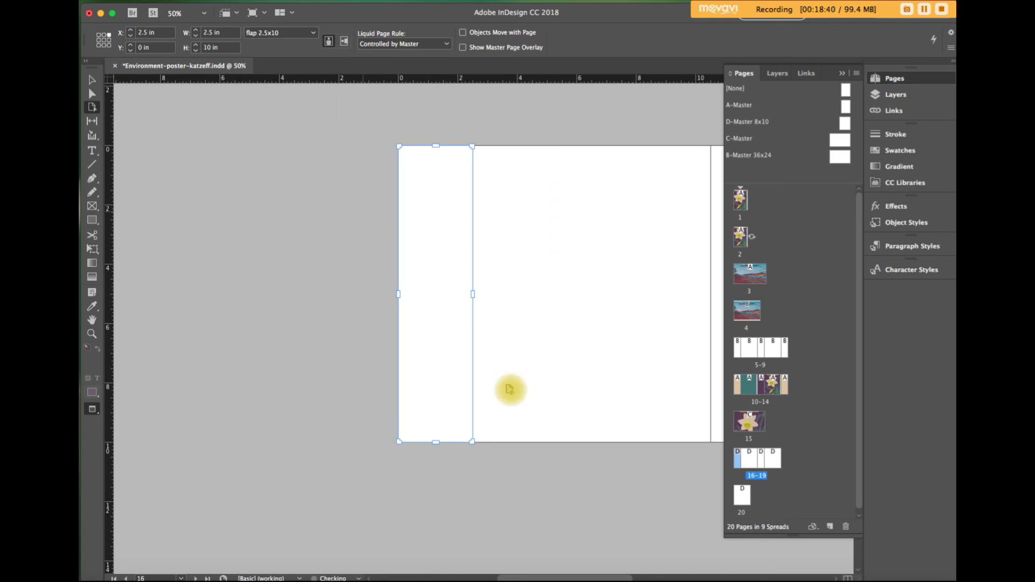
drag(617, 330, 420, 340)
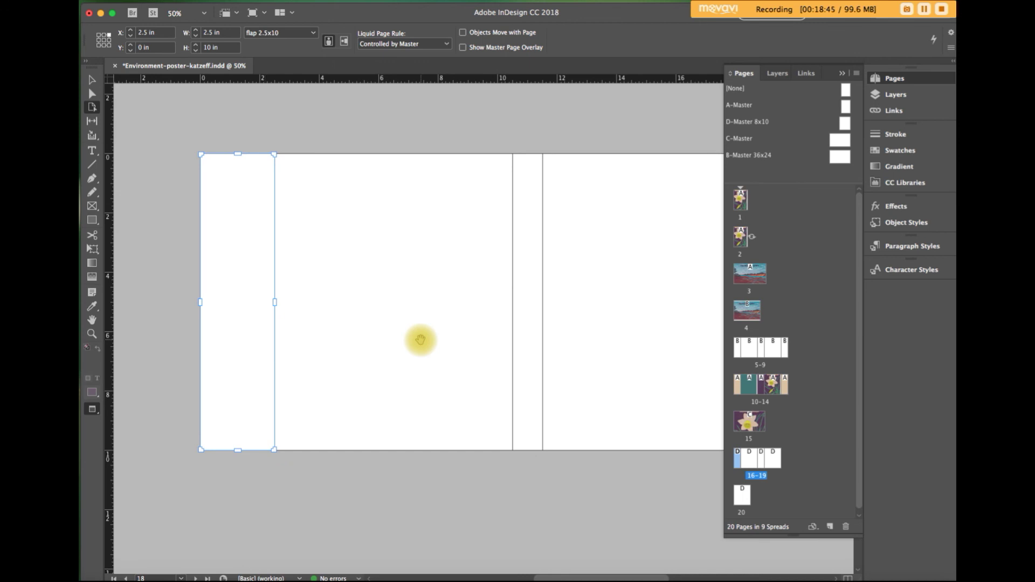
click(735, 457)
- Duplicate the 2.5-inch flap and attach the copy to the end of the cover spread
right_click(735, 458)
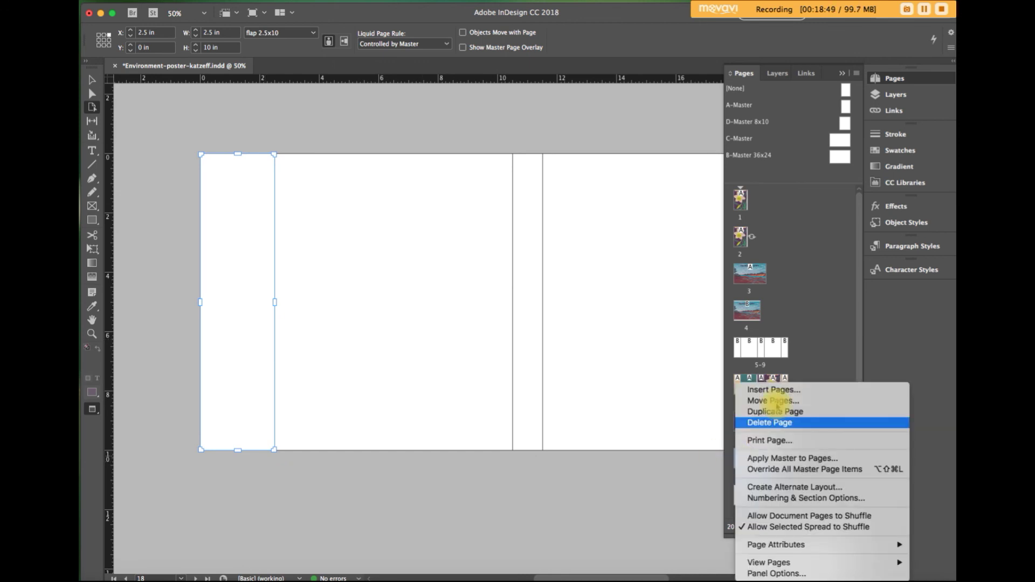
click(738, 380)
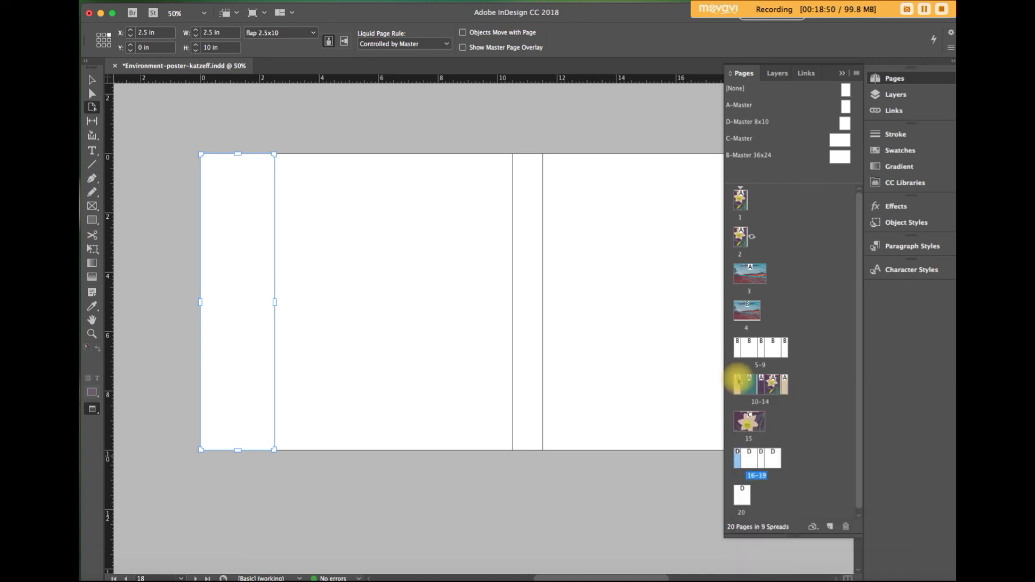
click(736, 501)
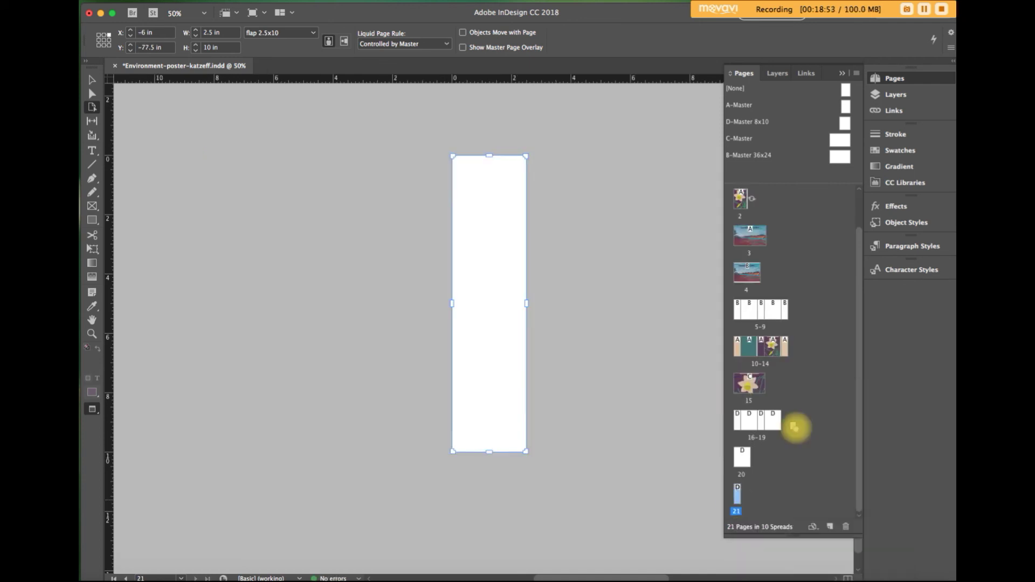
drag(776, 425, 777, 427)
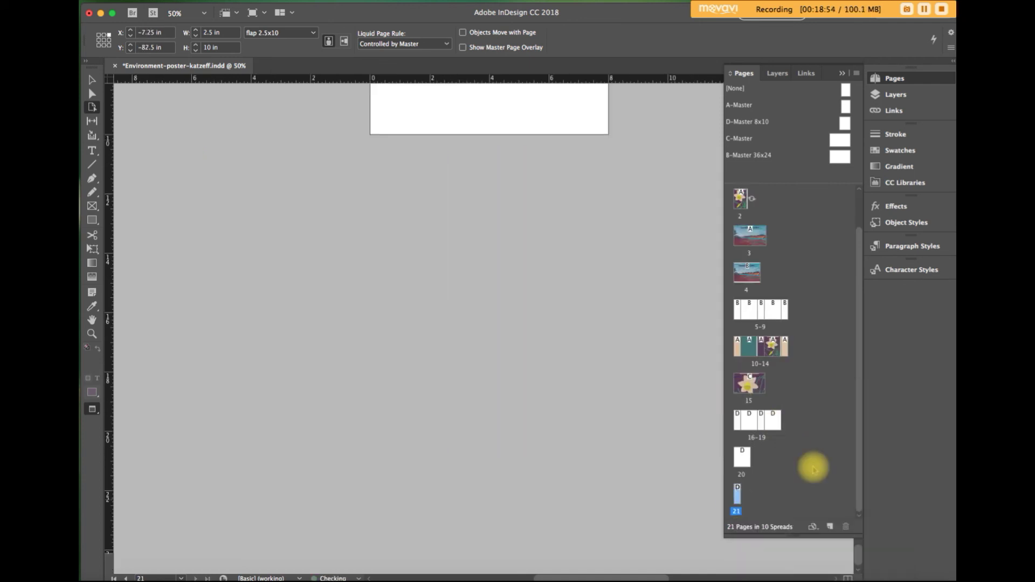
- Delete the leftover spare page 21
click(747, 492)
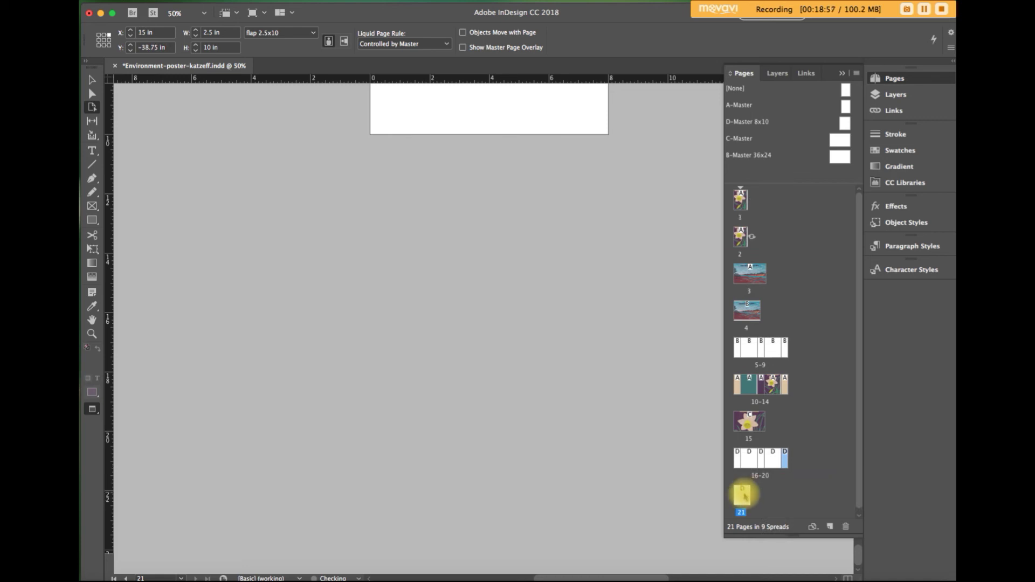
click(846, 528)
scroll(493, 229, up, 5)
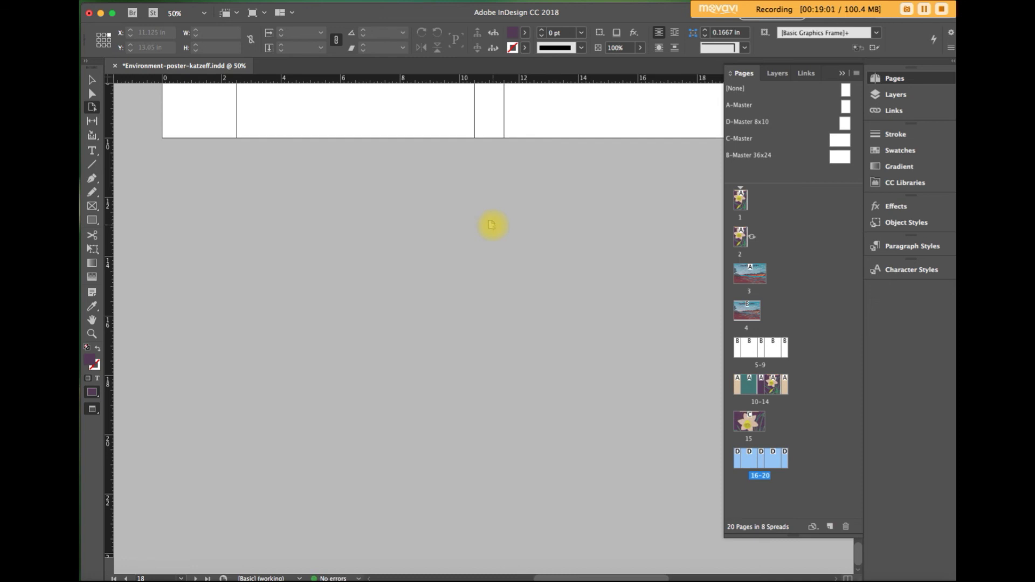
scroll(490, 226, up, 10)
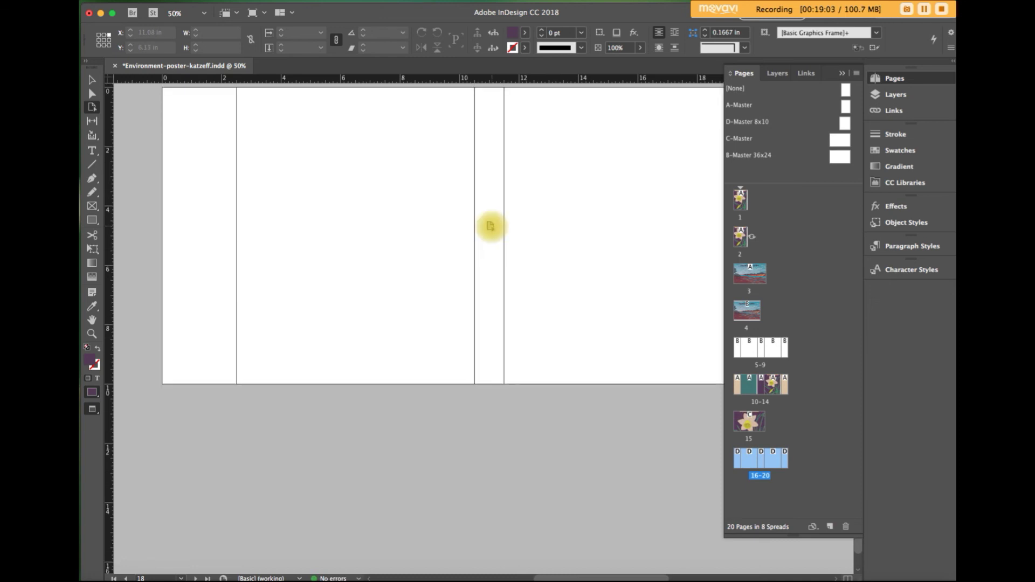